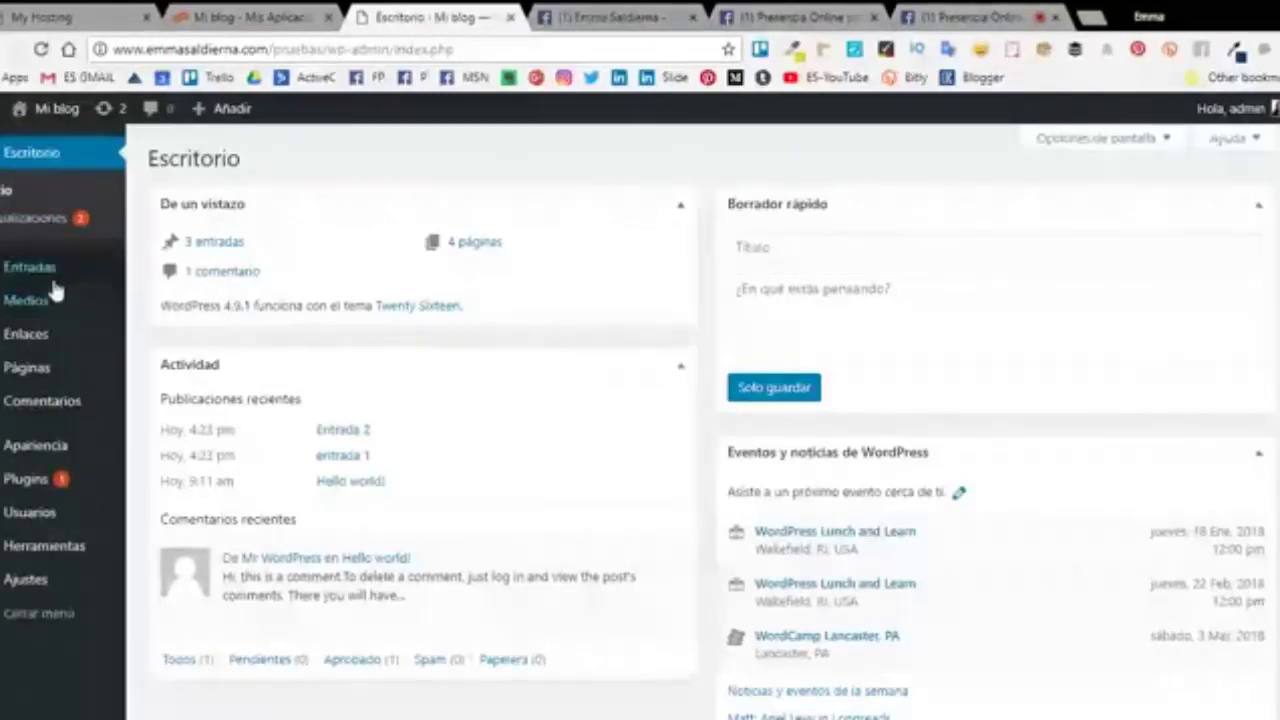
Create a new navigation menu named MENU PRINCIPAL.
mouse_move(66, 447)
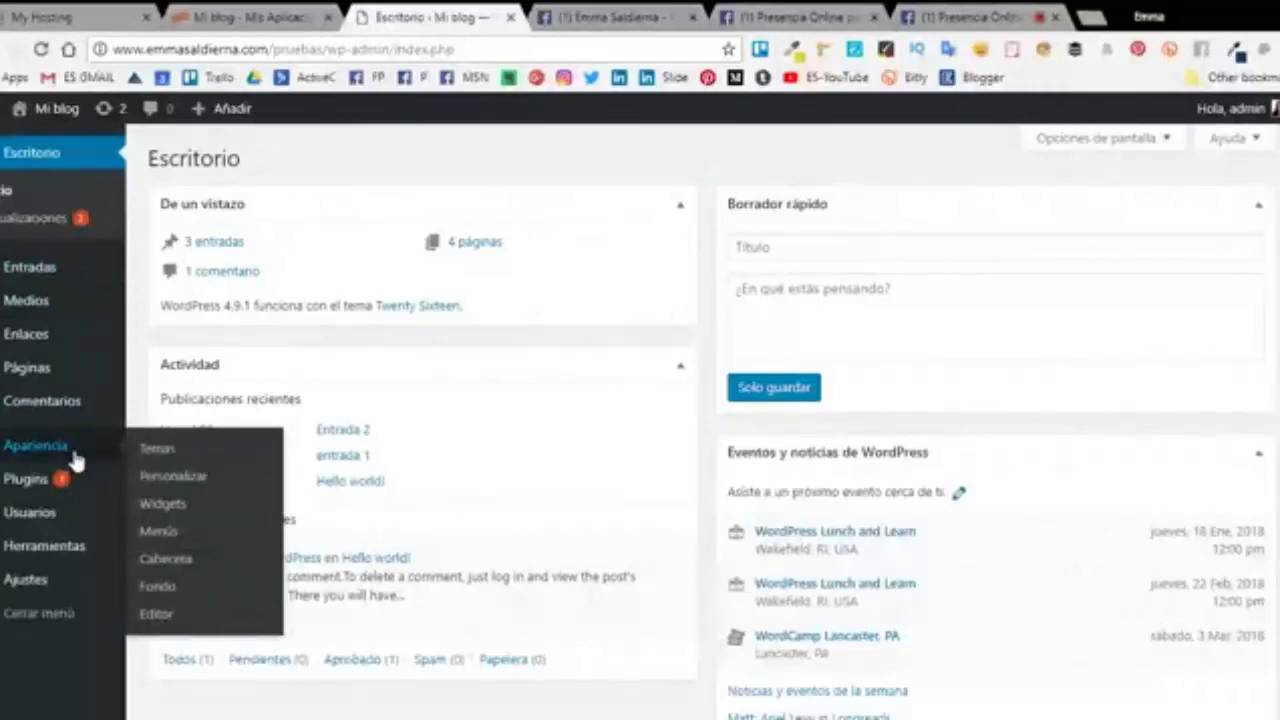
left_click(161, 533)
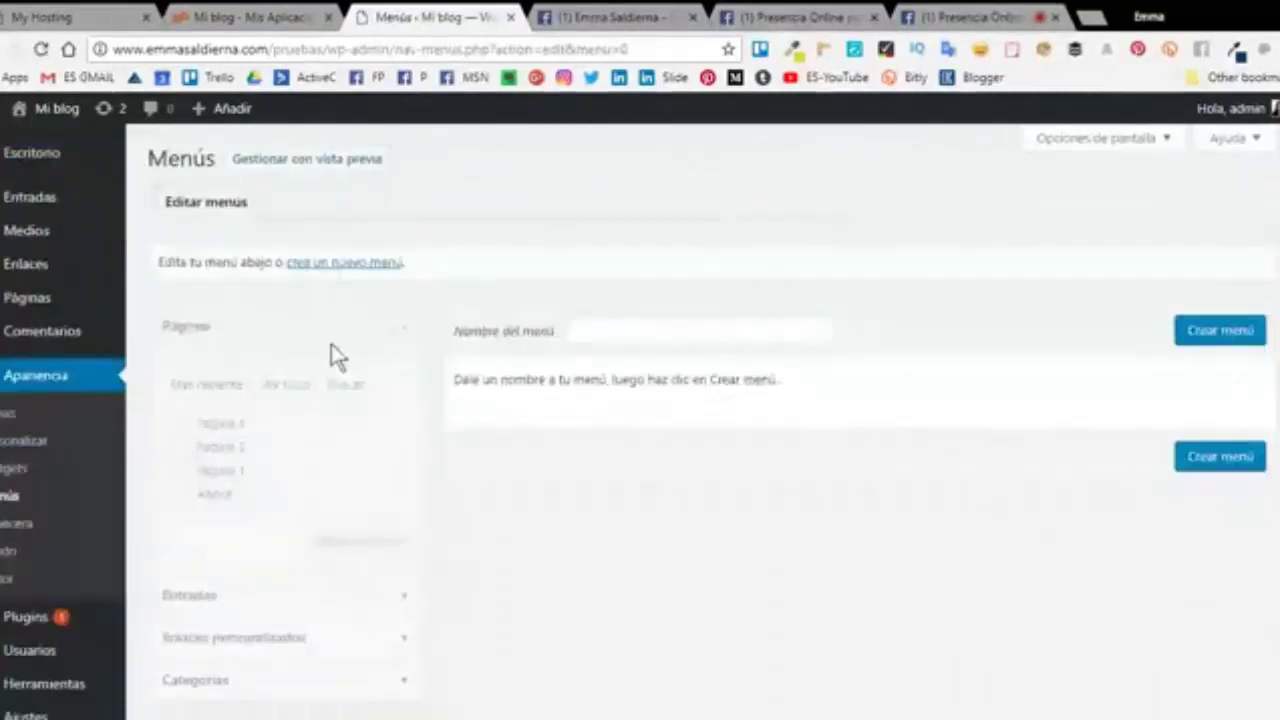
left_click(624, 330)
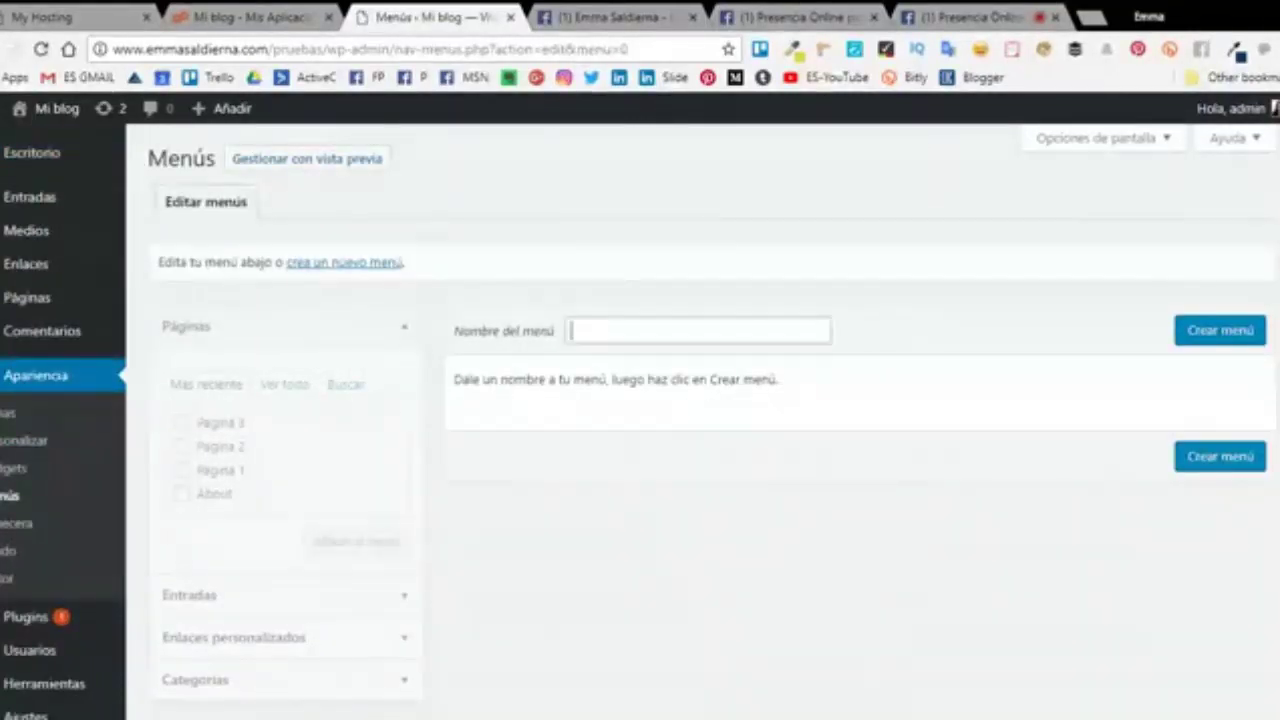
type("Men")
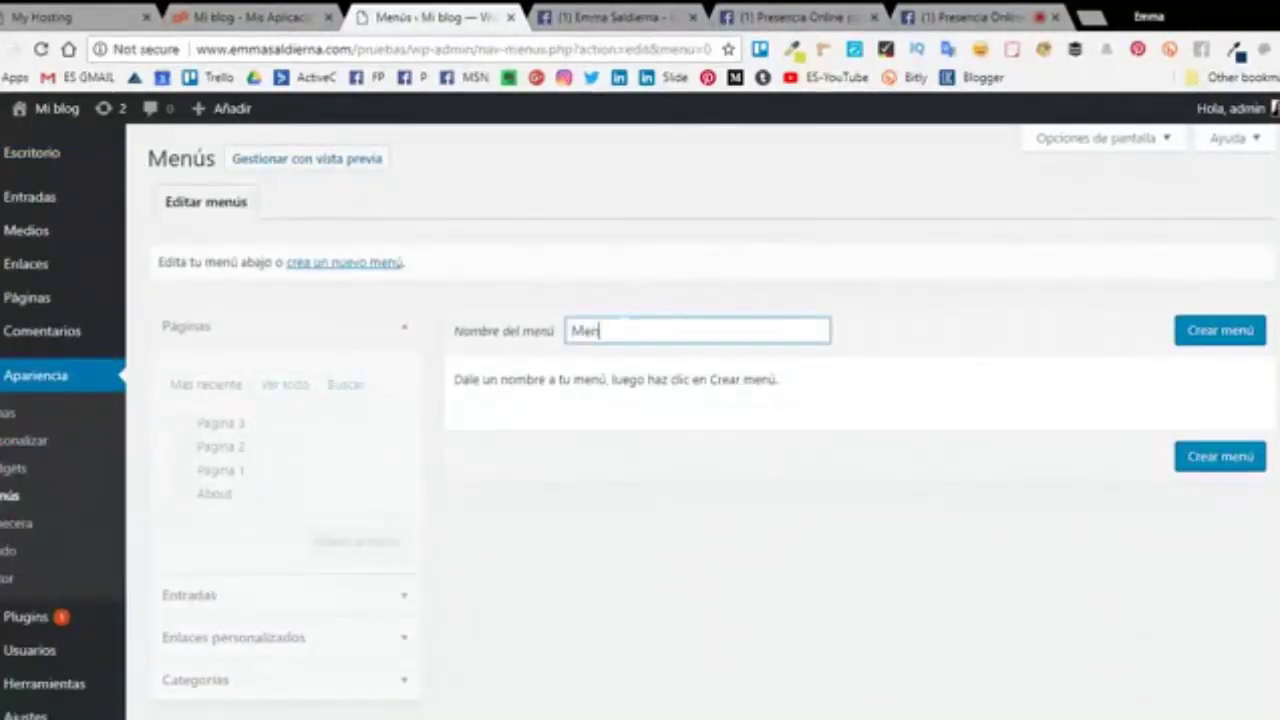
left_click(652, 362)
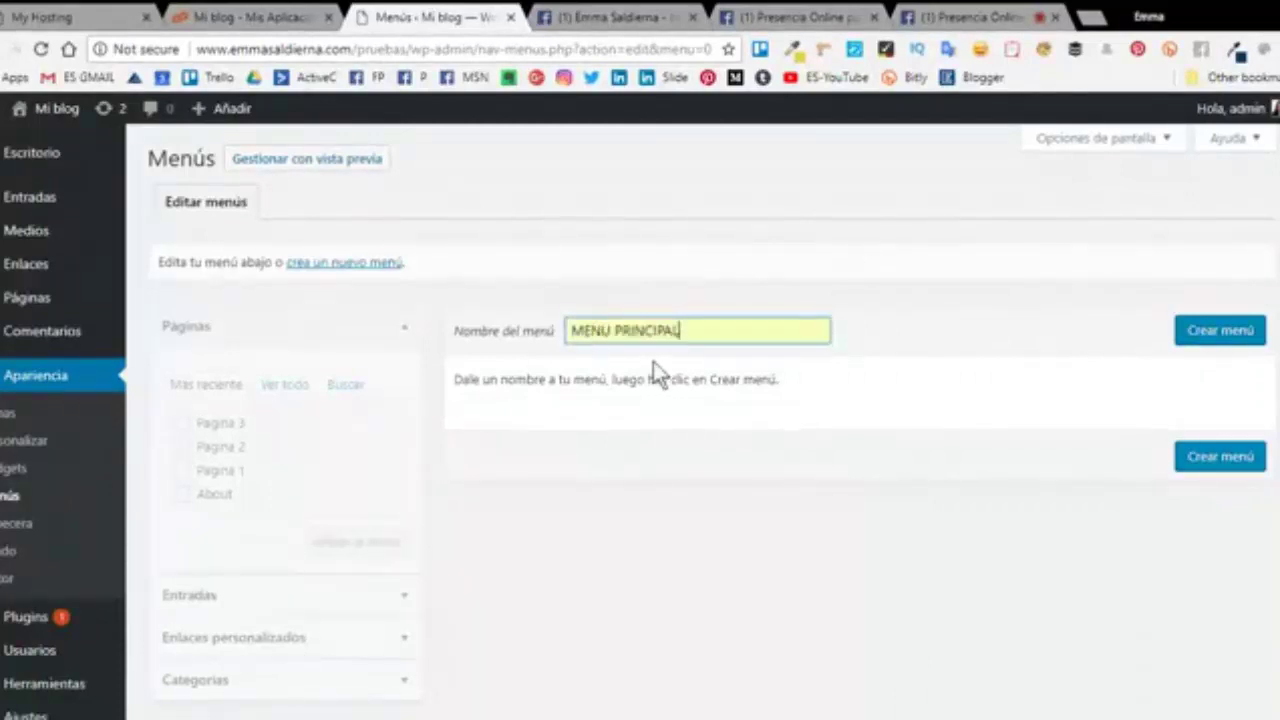
left_click(1218, 459)
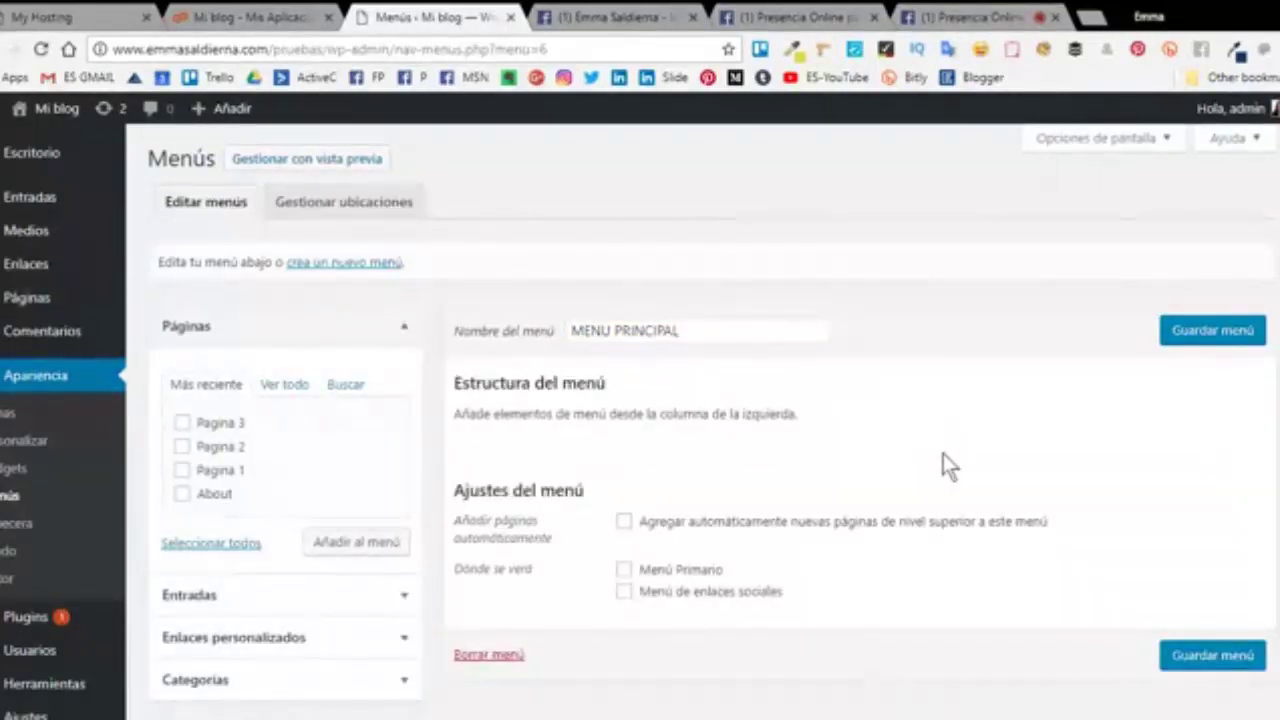
Show the full list of categories available for adding to the menu.
scroll(941, 446, "down", 1)
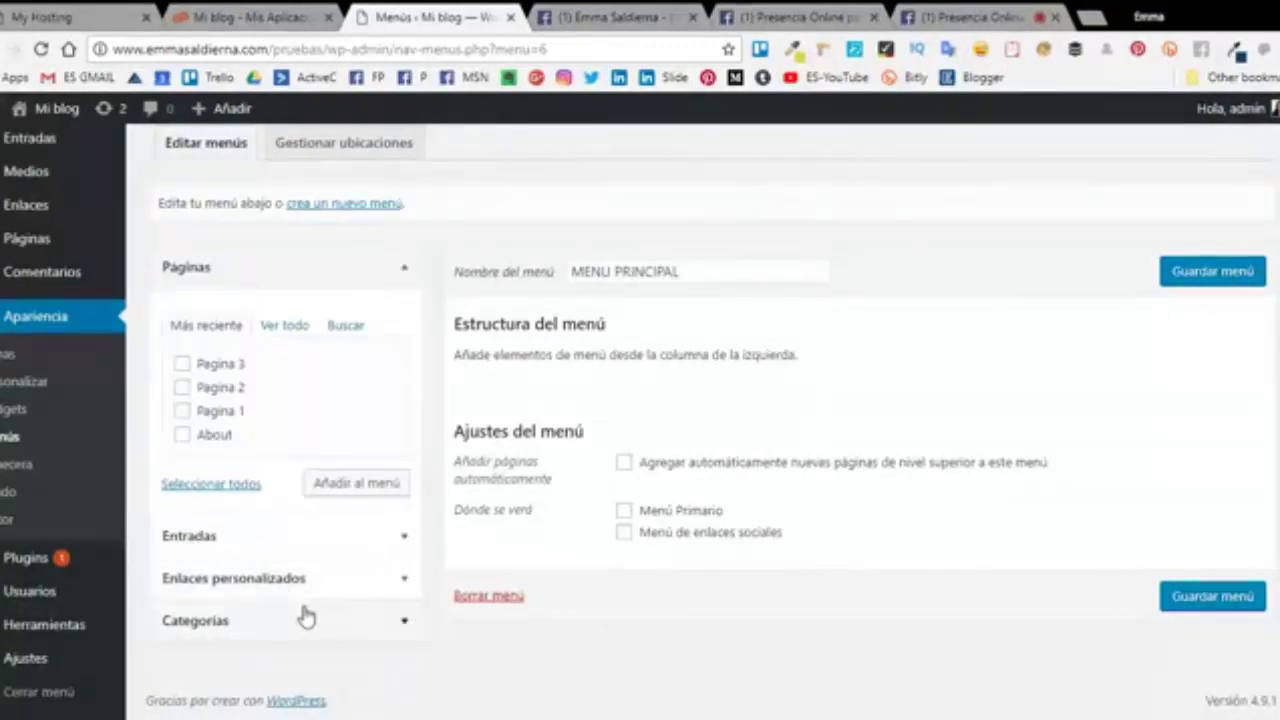
left_click(398, 634)
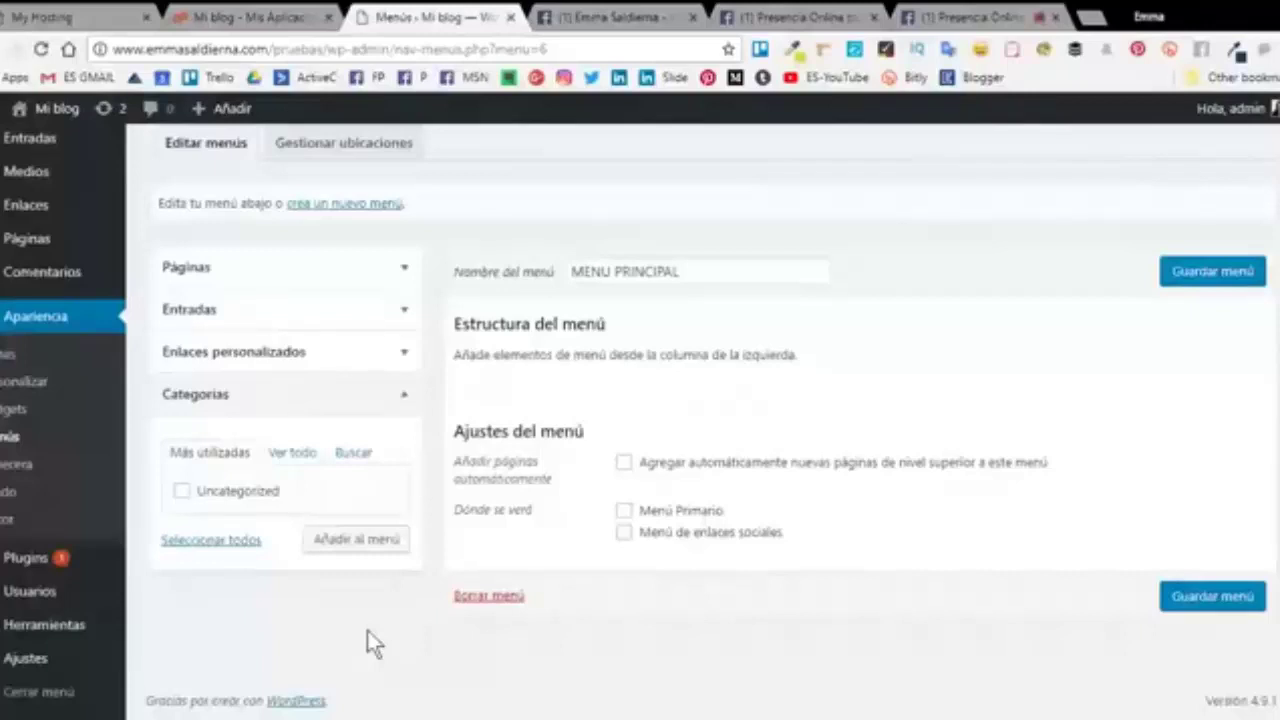
left_click(294, 452)
scroll(268, 603, "up", 1)
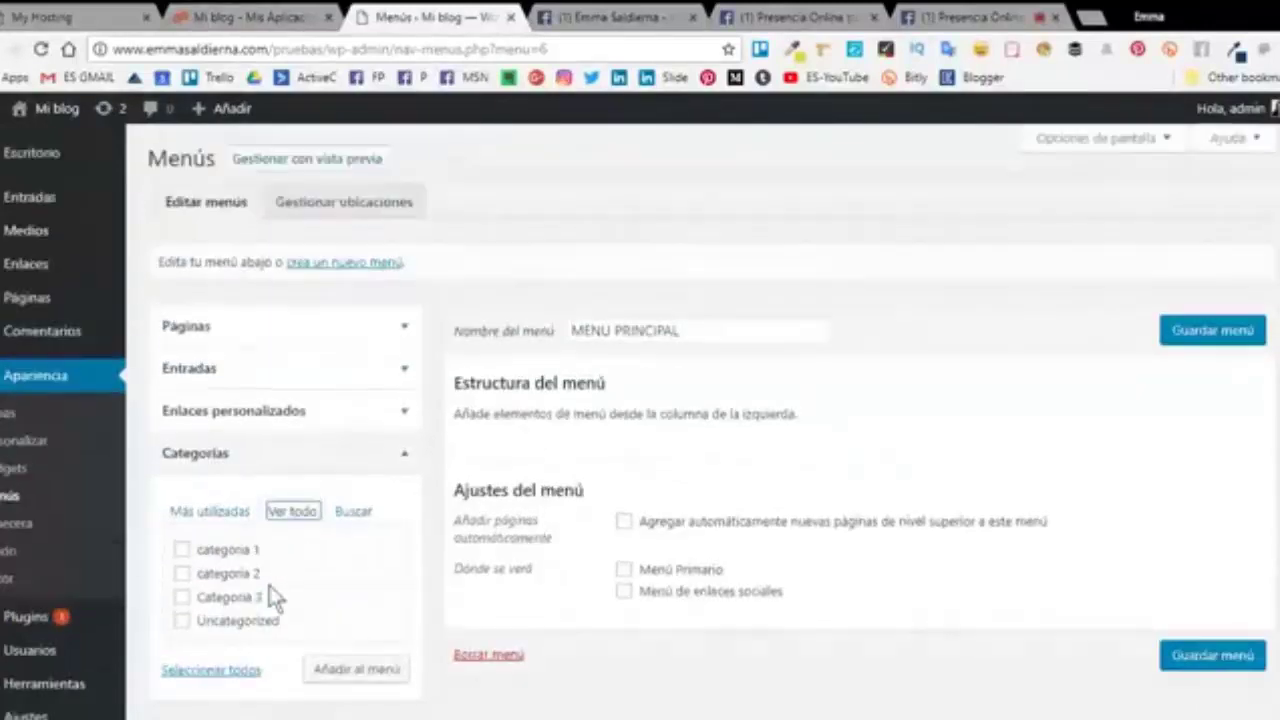
Add the pages Pagina 2, Pagina 1 and About to the menu.
left_click(405, 330)
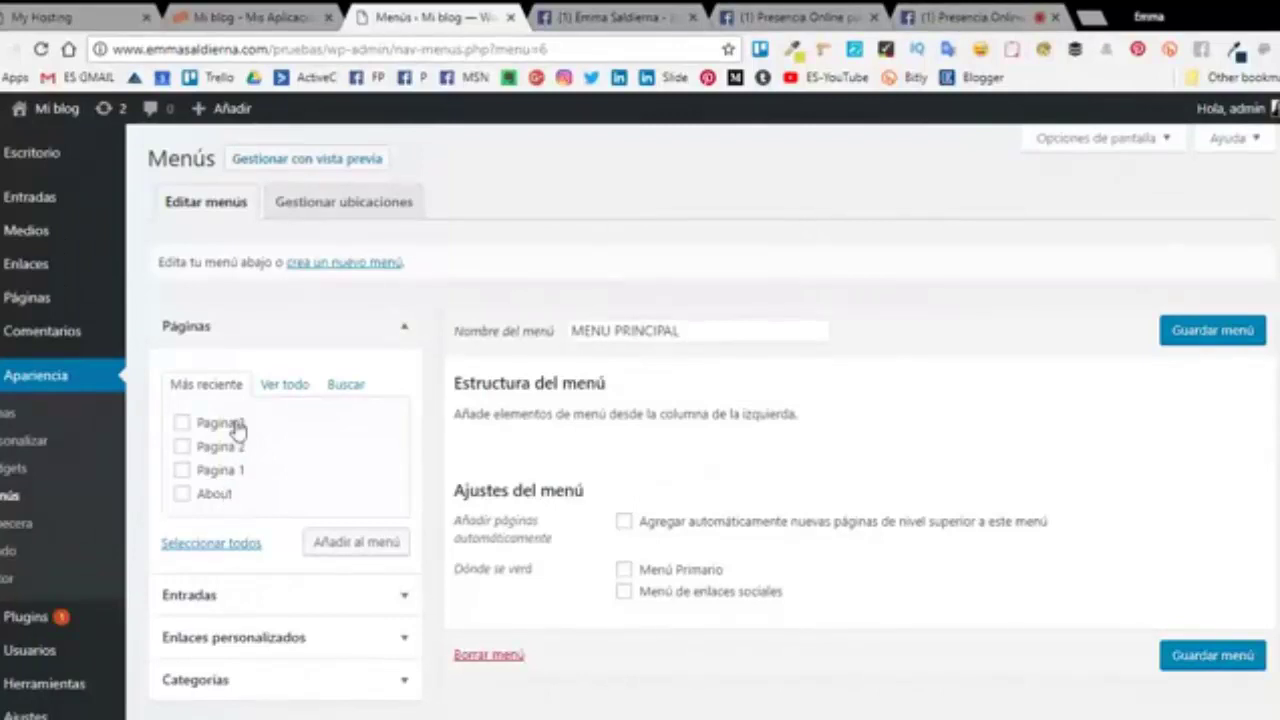
left_click(183, 496)
left_click(182, 470)
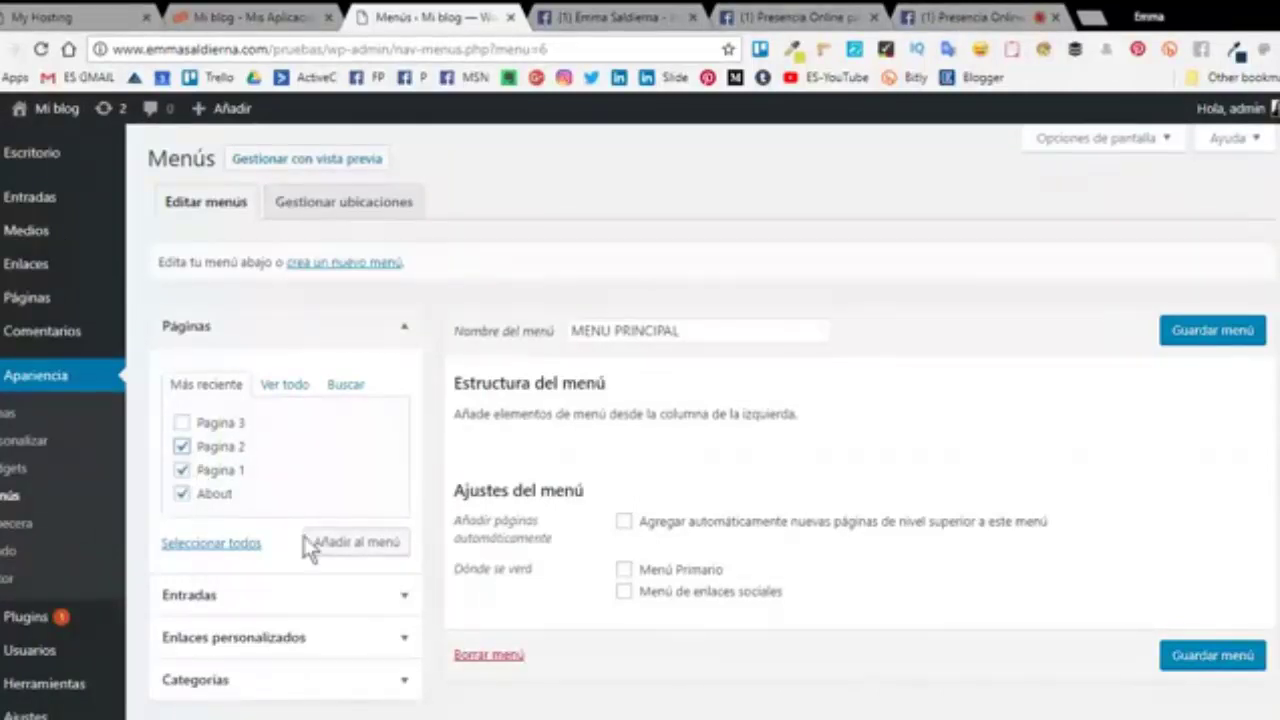
left_click(362, 549)
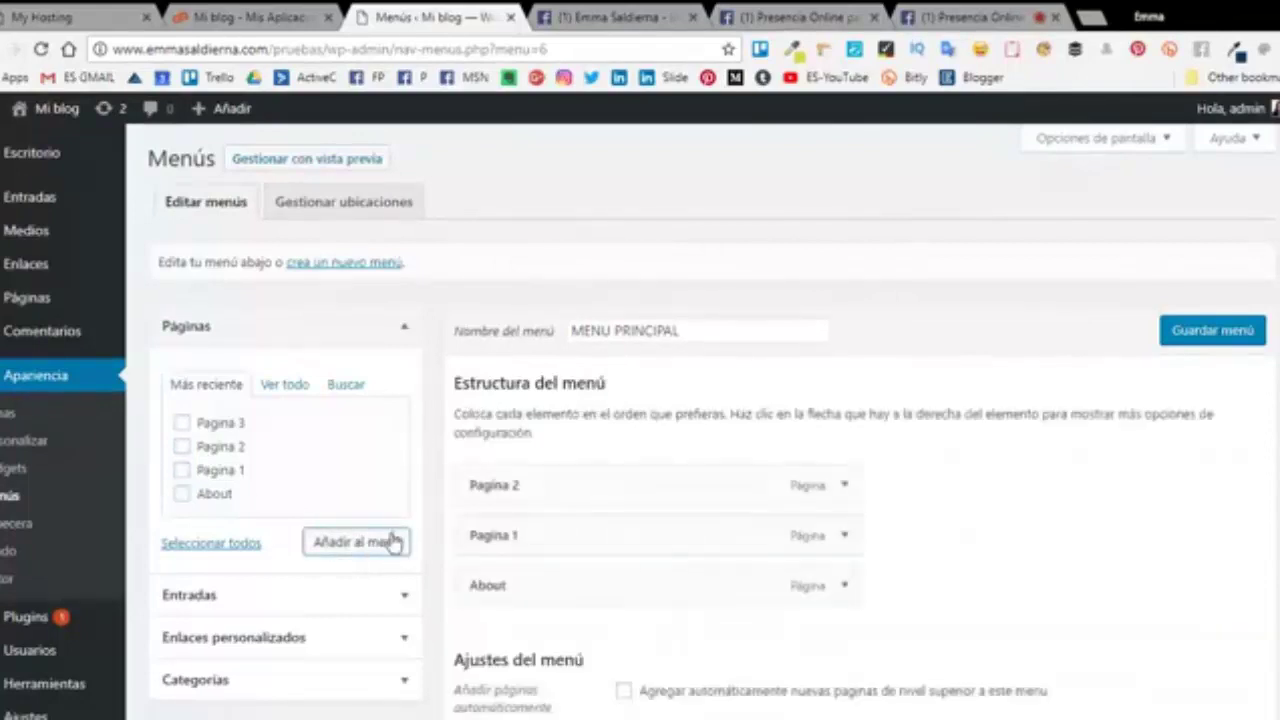
Add the post Entrada 2 to the menu and save the menu.
scroll(686, 491, "down", 3)
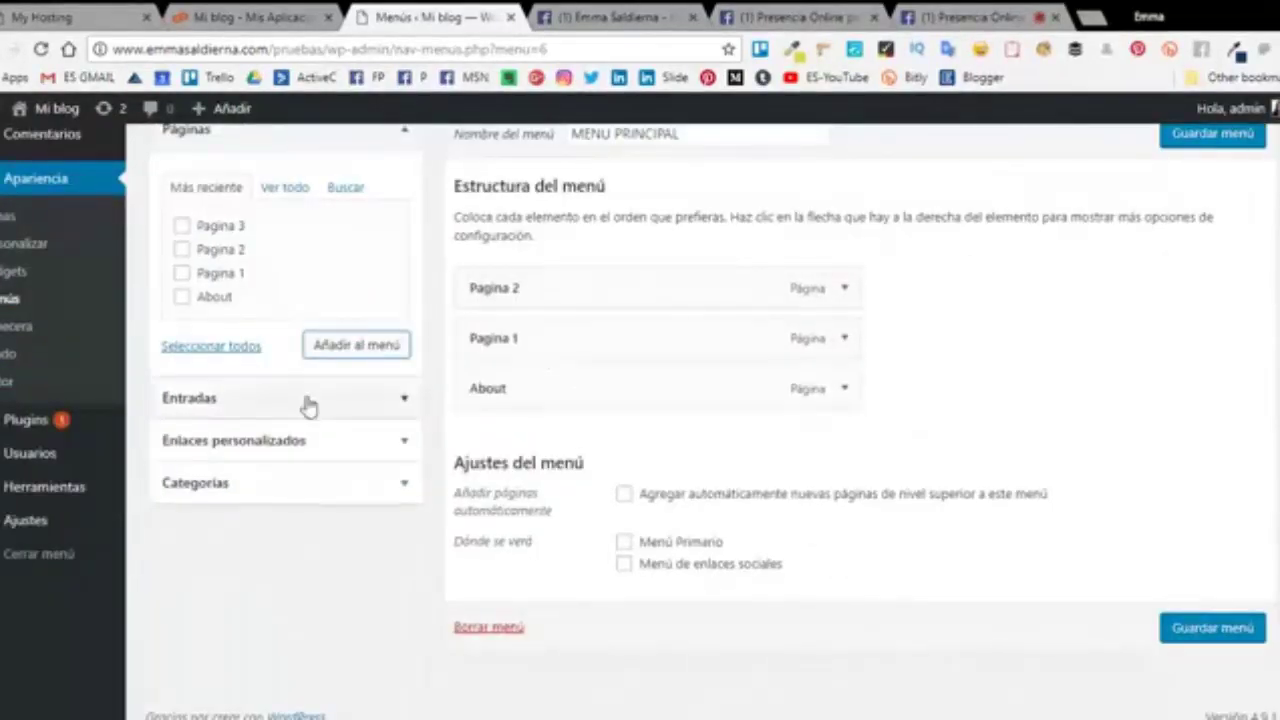
left_click(404, 402)
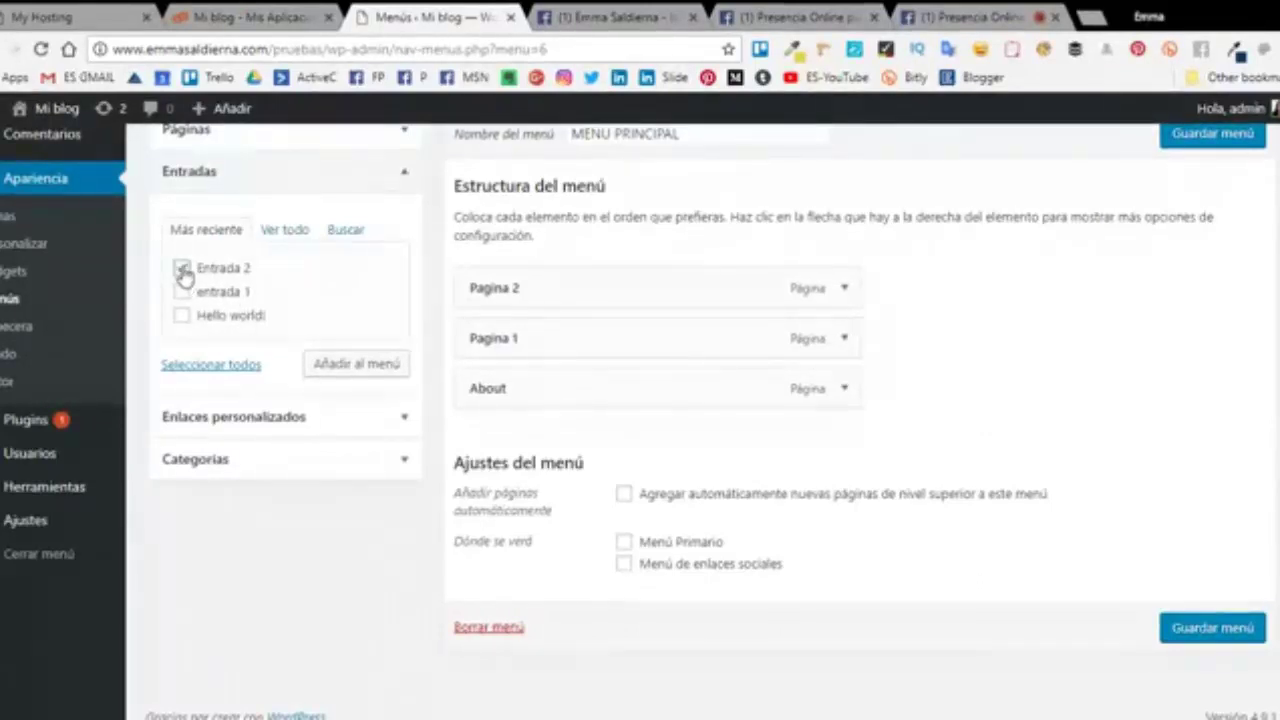
left_click(356, 363)
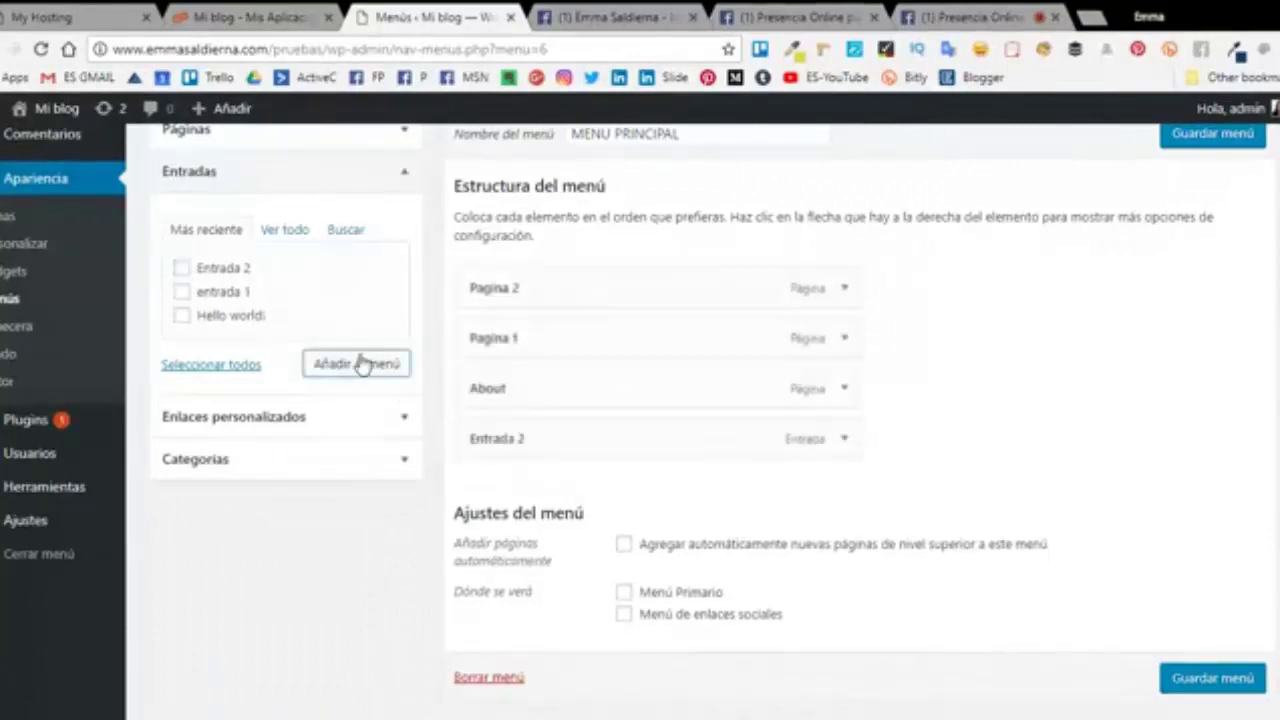
scroll(262, 487, "down", 1)
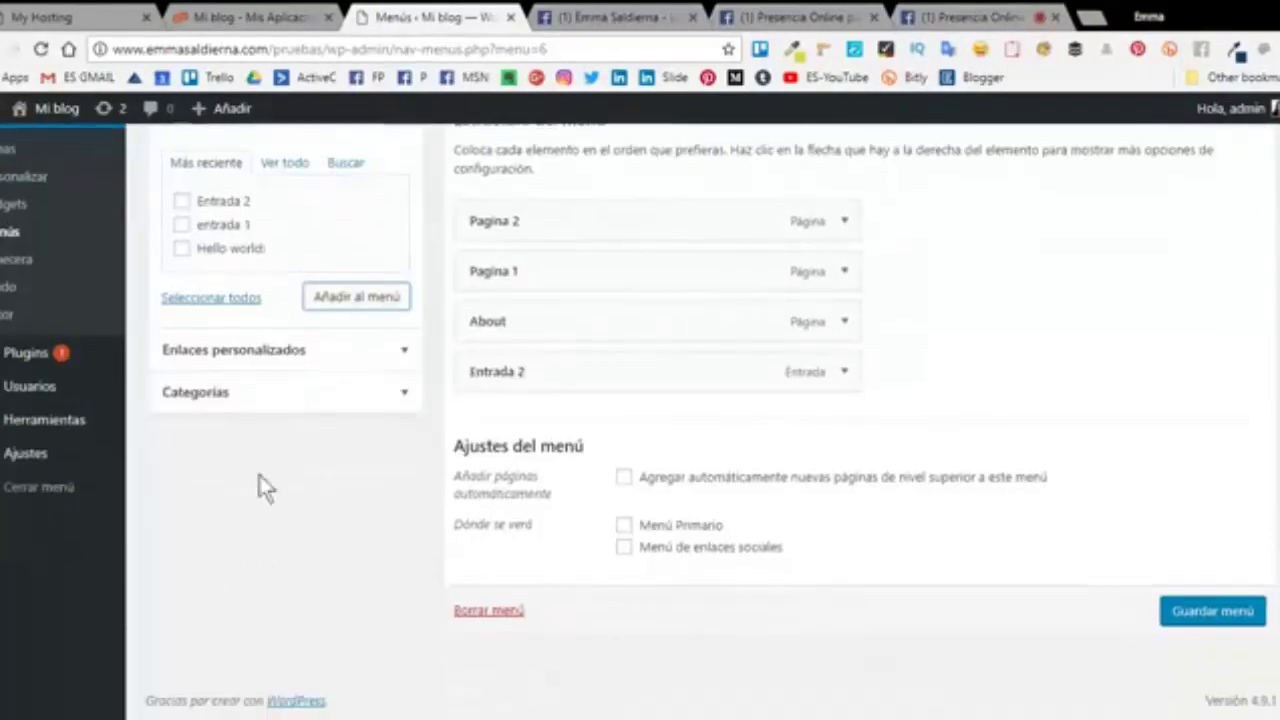
left_click(1214, 613)
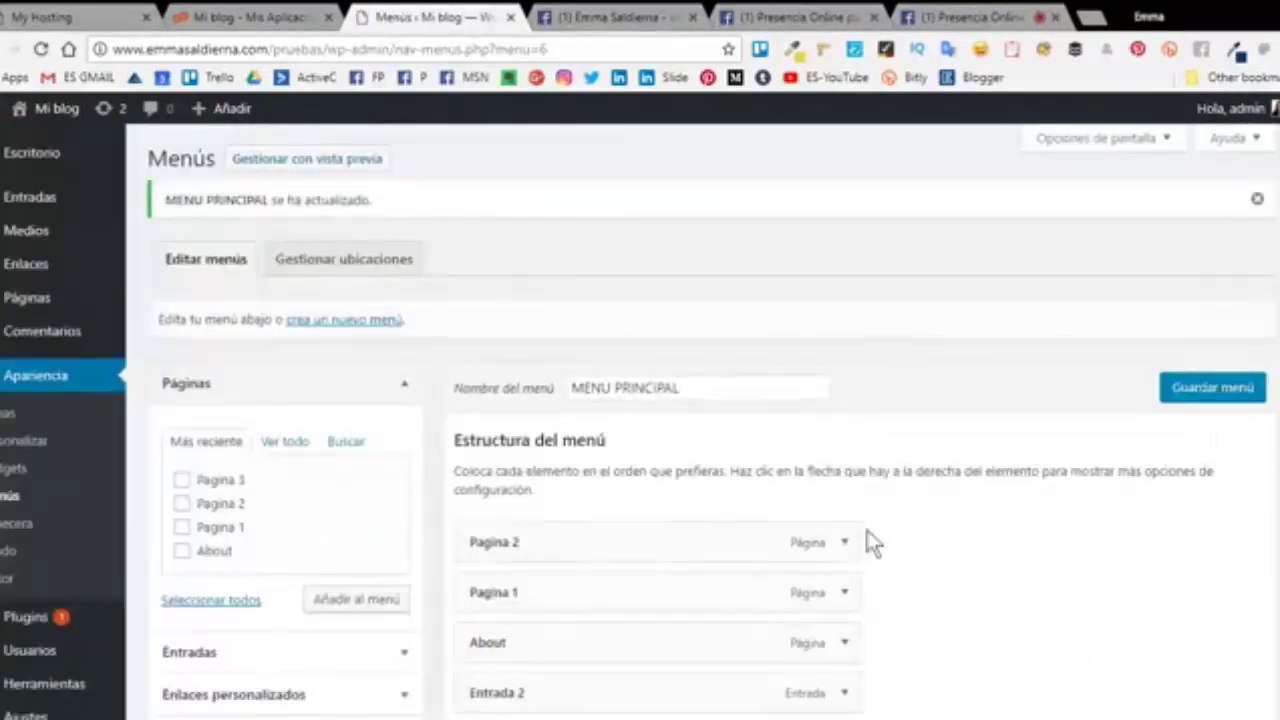
Open the site in a new browser tab and check its home page for the menu.
scroll(867, 531, "down", 3)
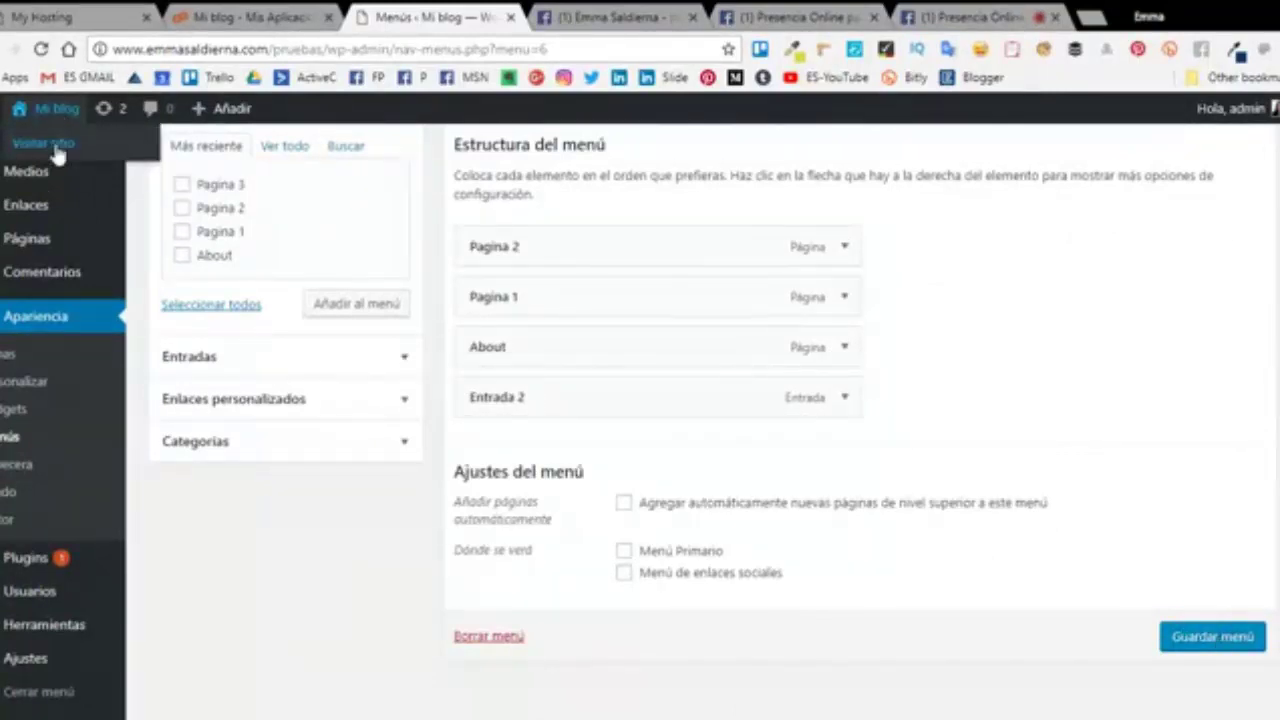
middle_click(45, 144)
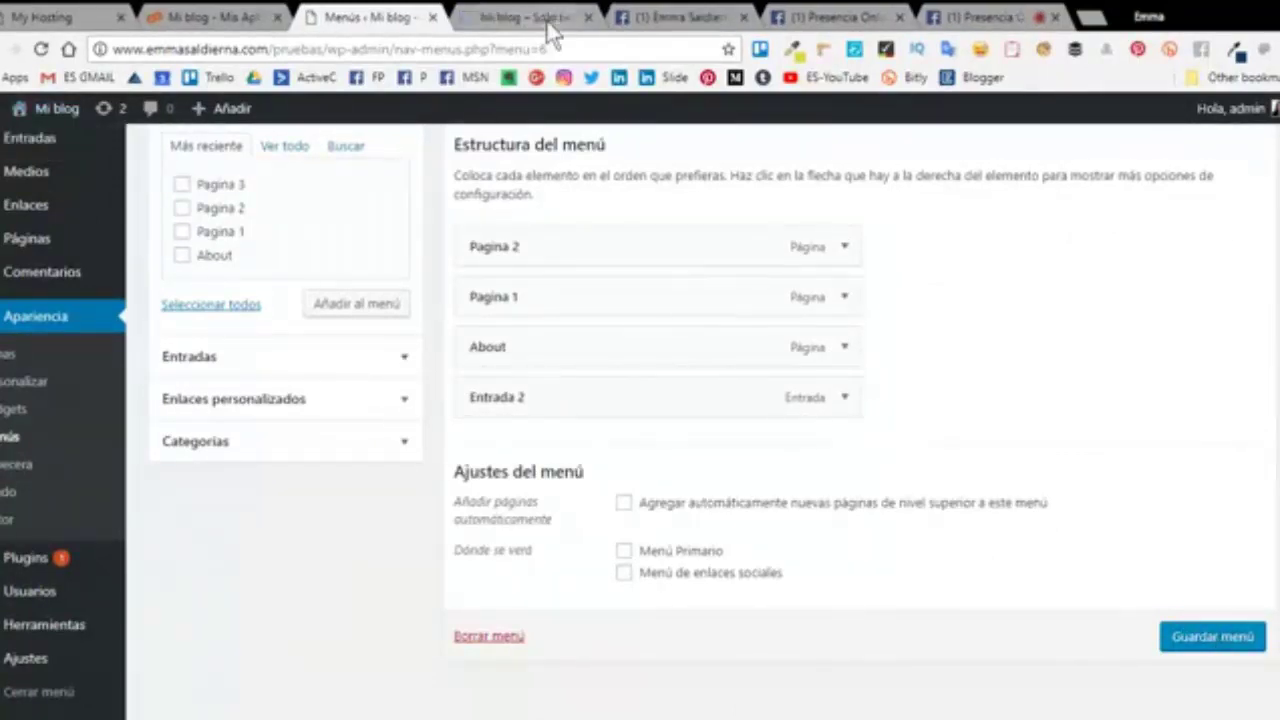
left_click(543, 30)
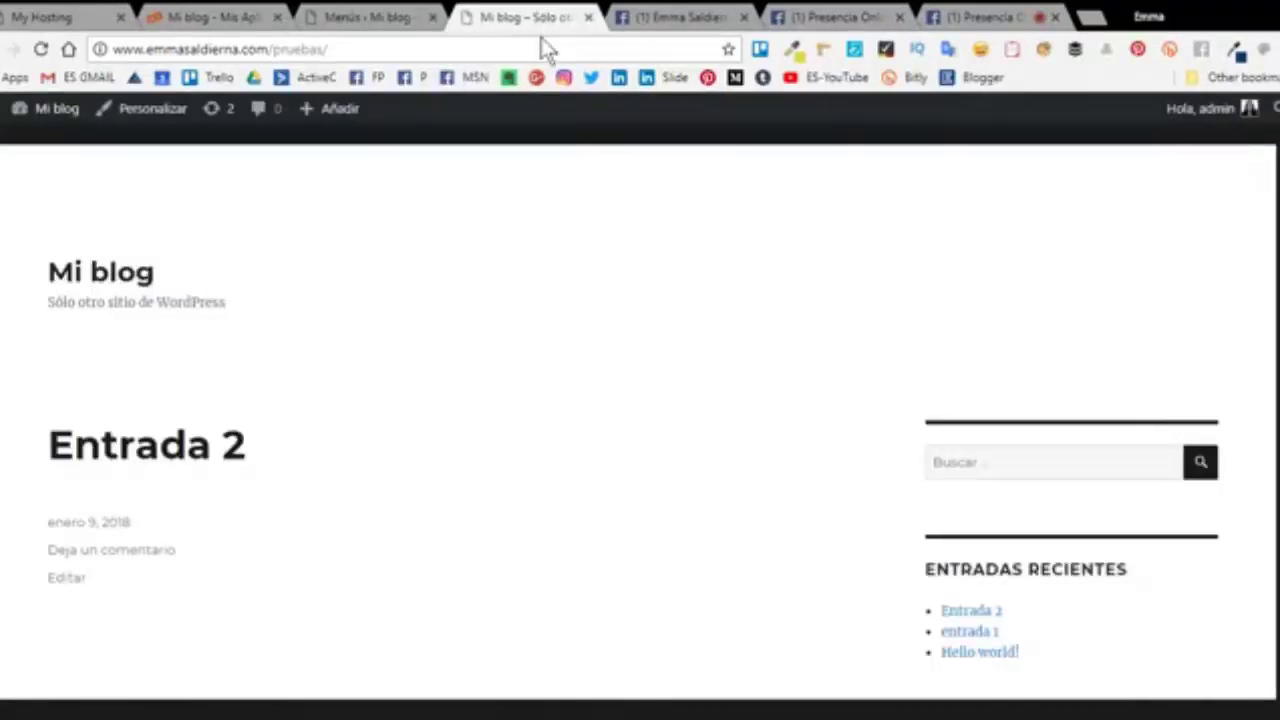
scroll(651, 420, "down", 6)
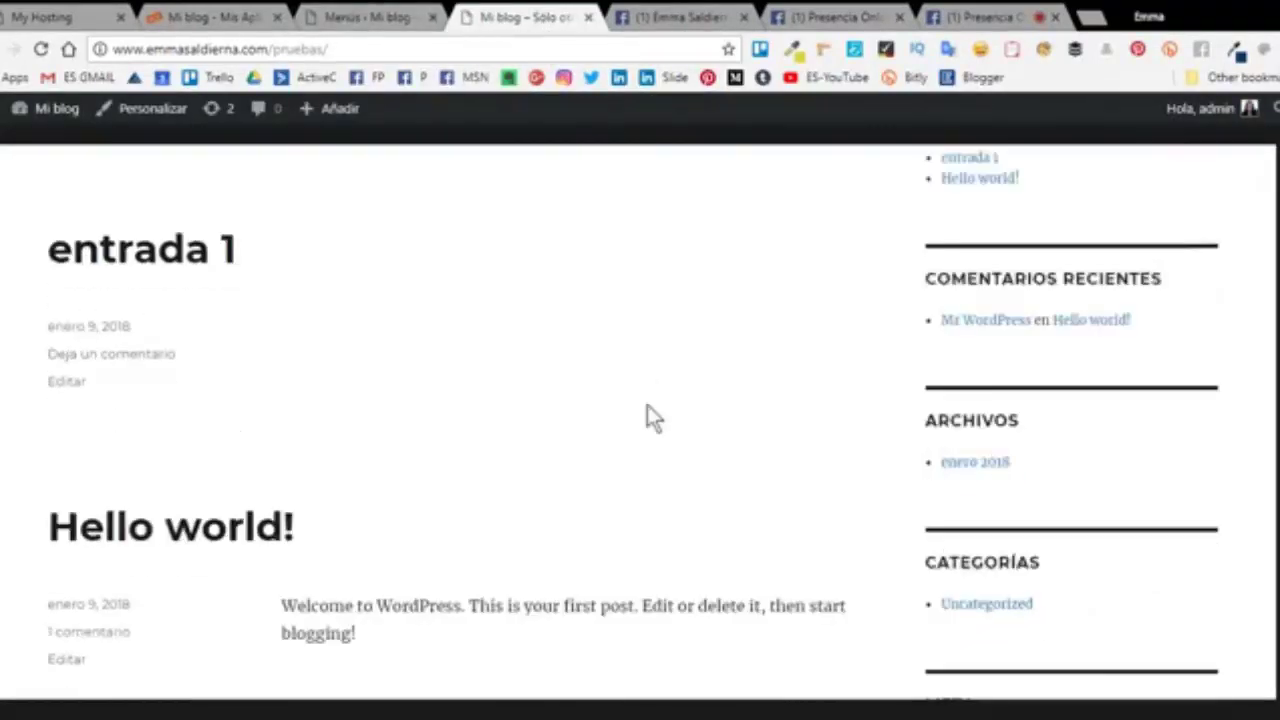
scroll(672, 440, "up", 6)
Assign the menu to the Menú Primario location, save it and check it on the site's home page.
left_click(366, 17)
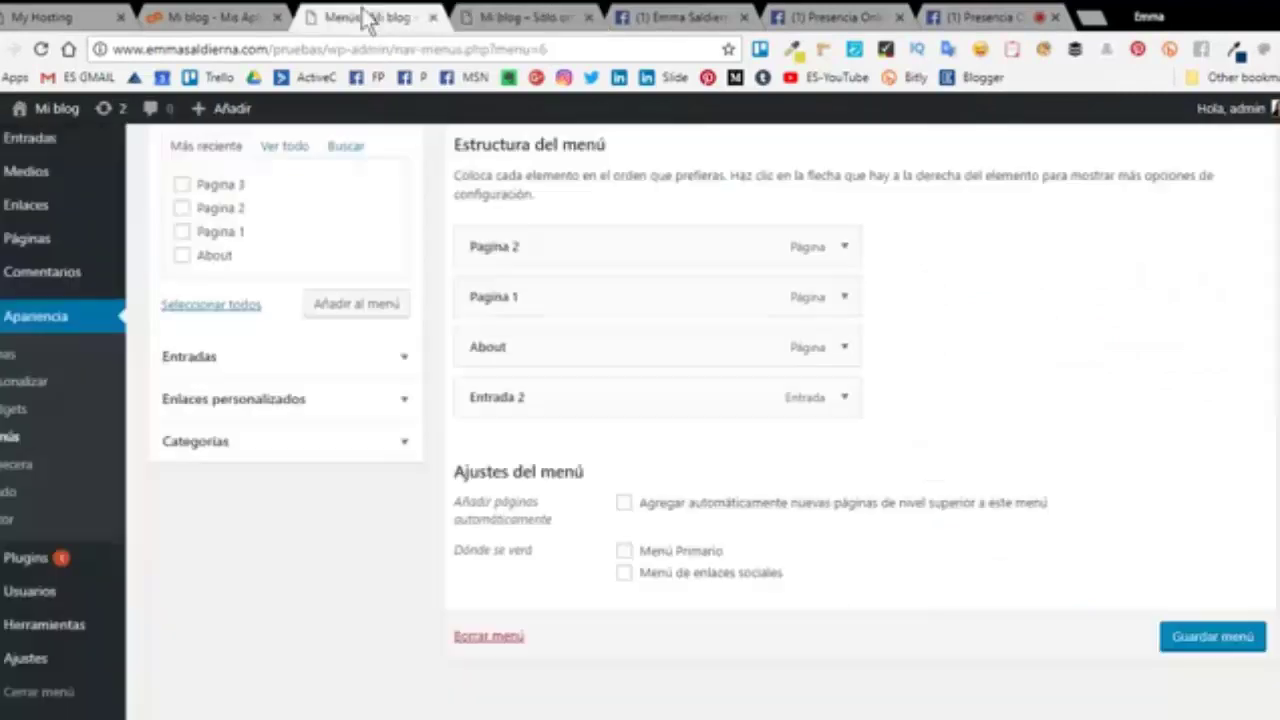
scroll(278, 320, "down", 1)
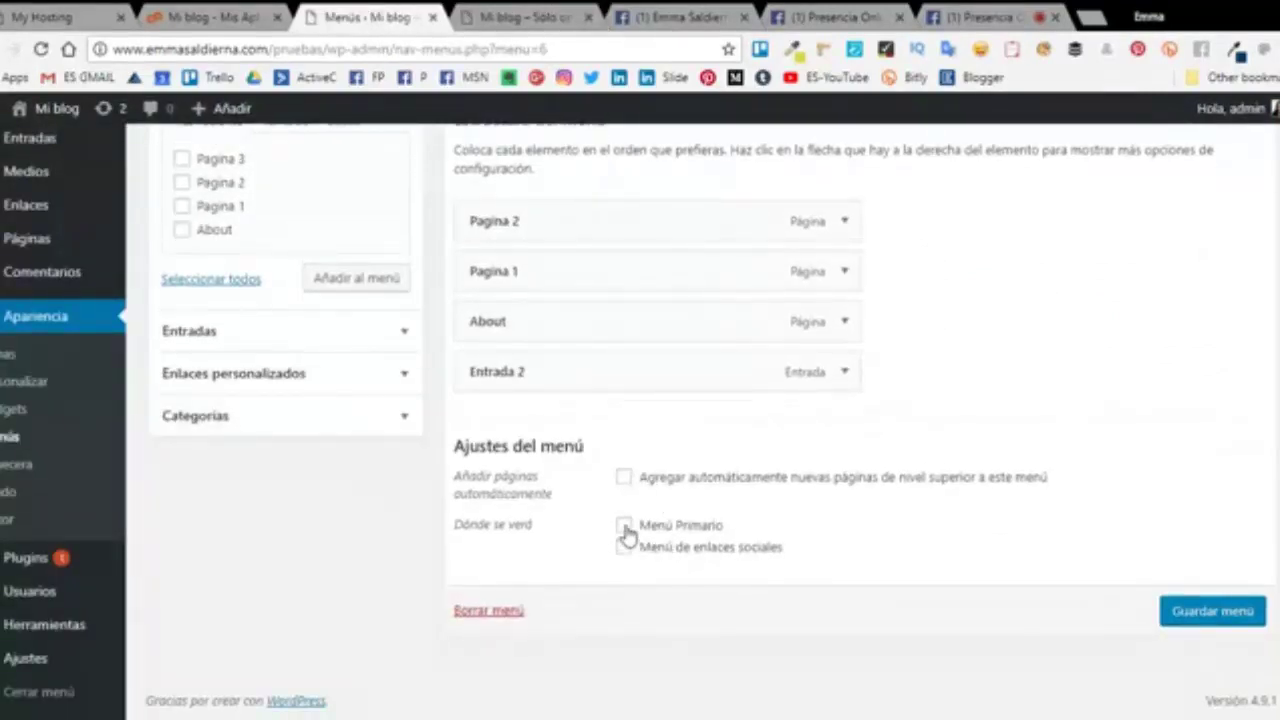
left_click(1210, 615)
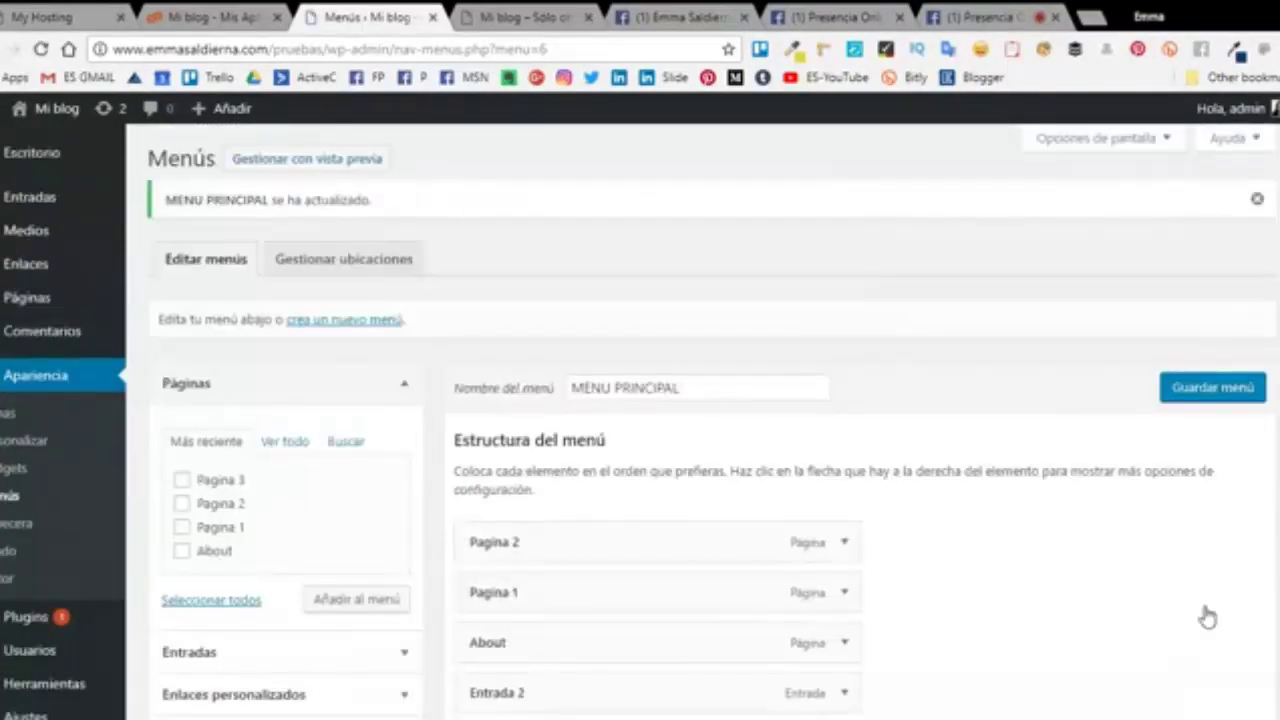
left_click(550, 17)
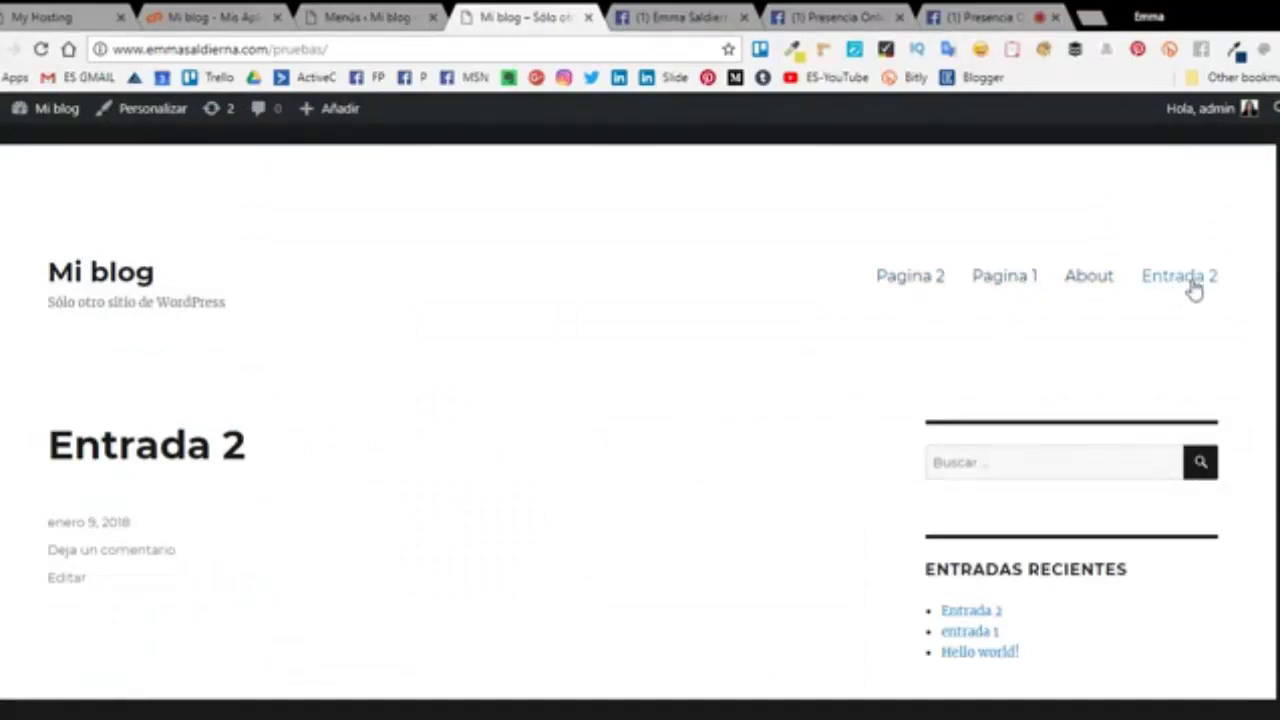
Change the navigation label of the About menu item to Blog and save the menu.
left_click(354, 20)
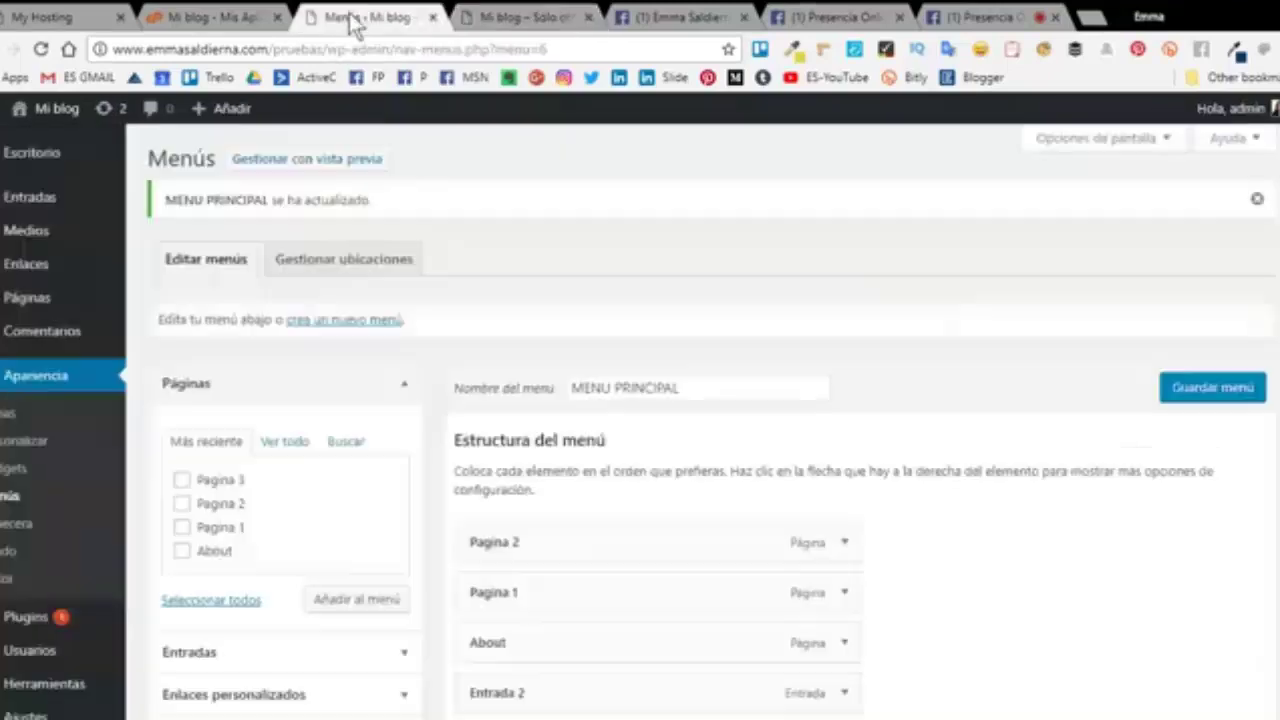
scroll(205, 678, "down", 1)
scroll(205, 678, "down", 2)
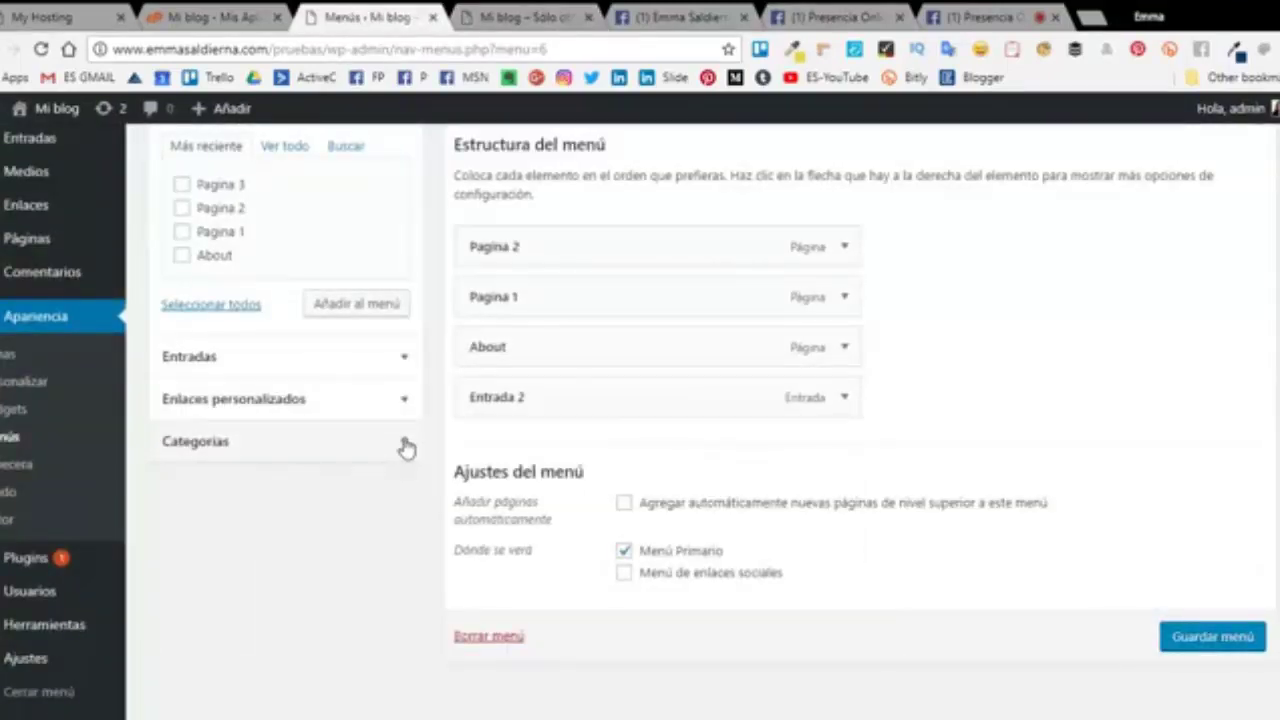
left_click(842, 348)
left_click(510, 414)
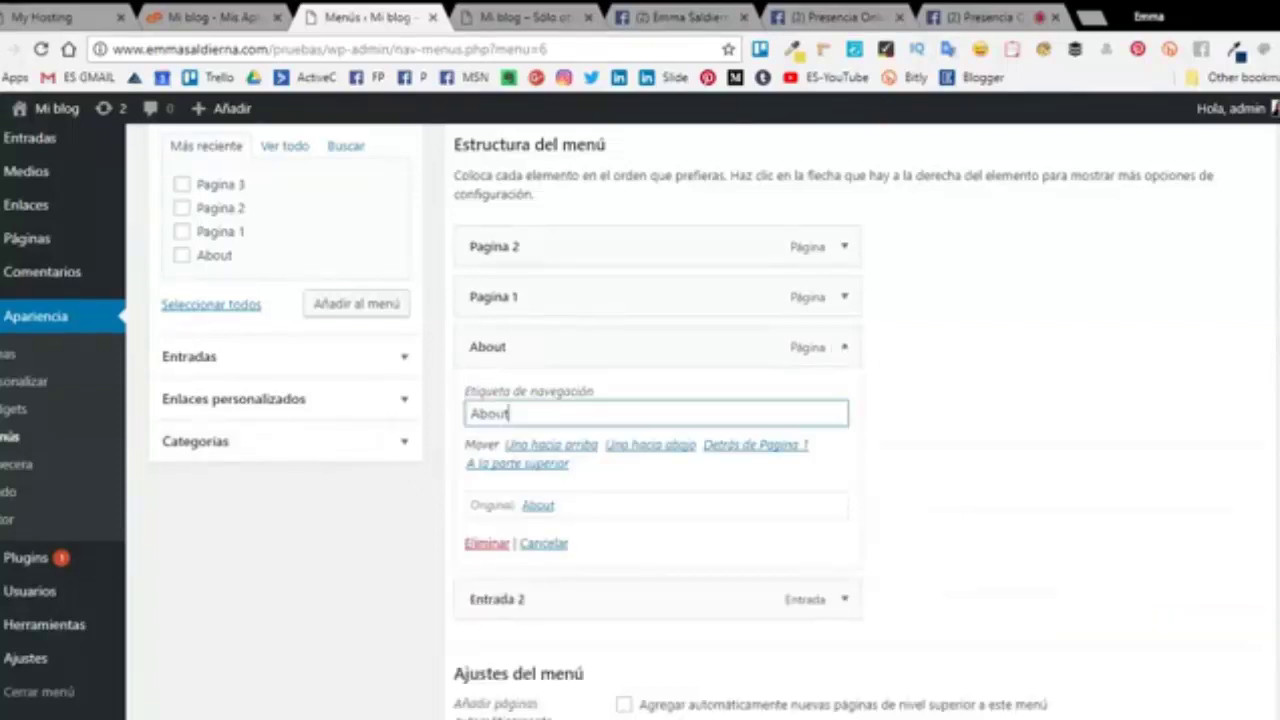
key("ctrl+a")
type("Bl")
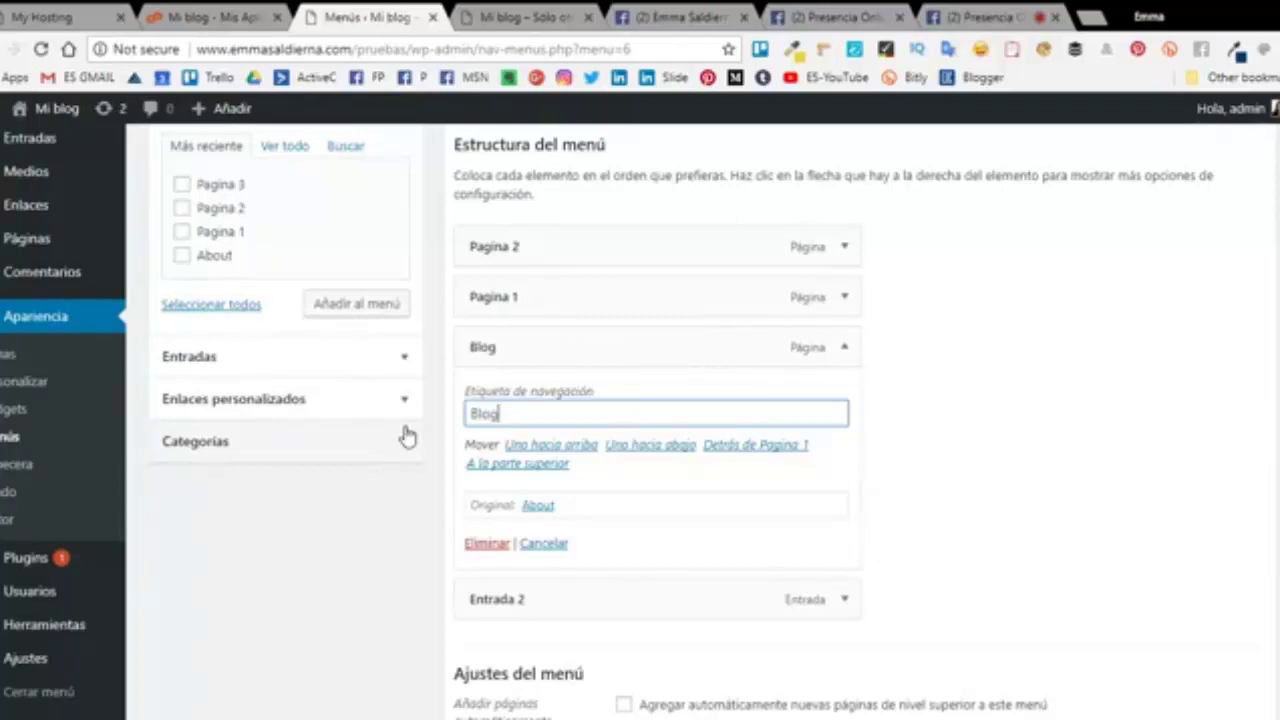
scroll(1005, 515, "down", 2)
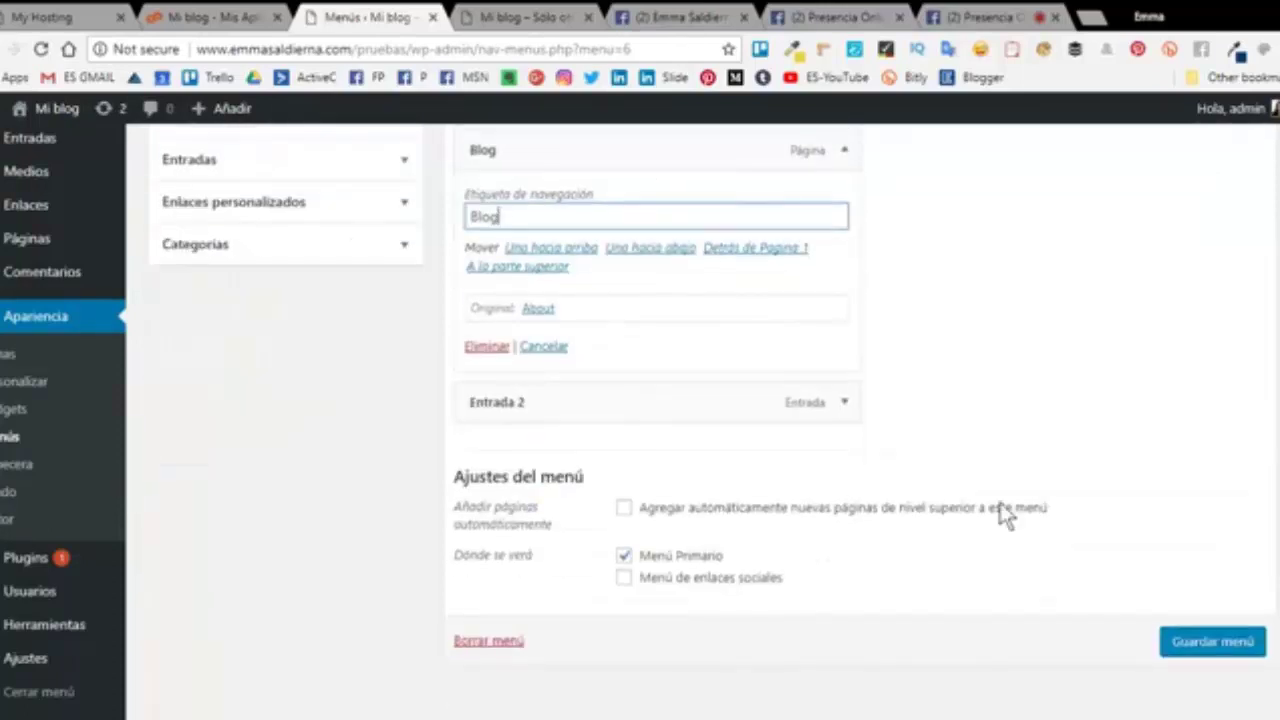
left_click(1215, 641)
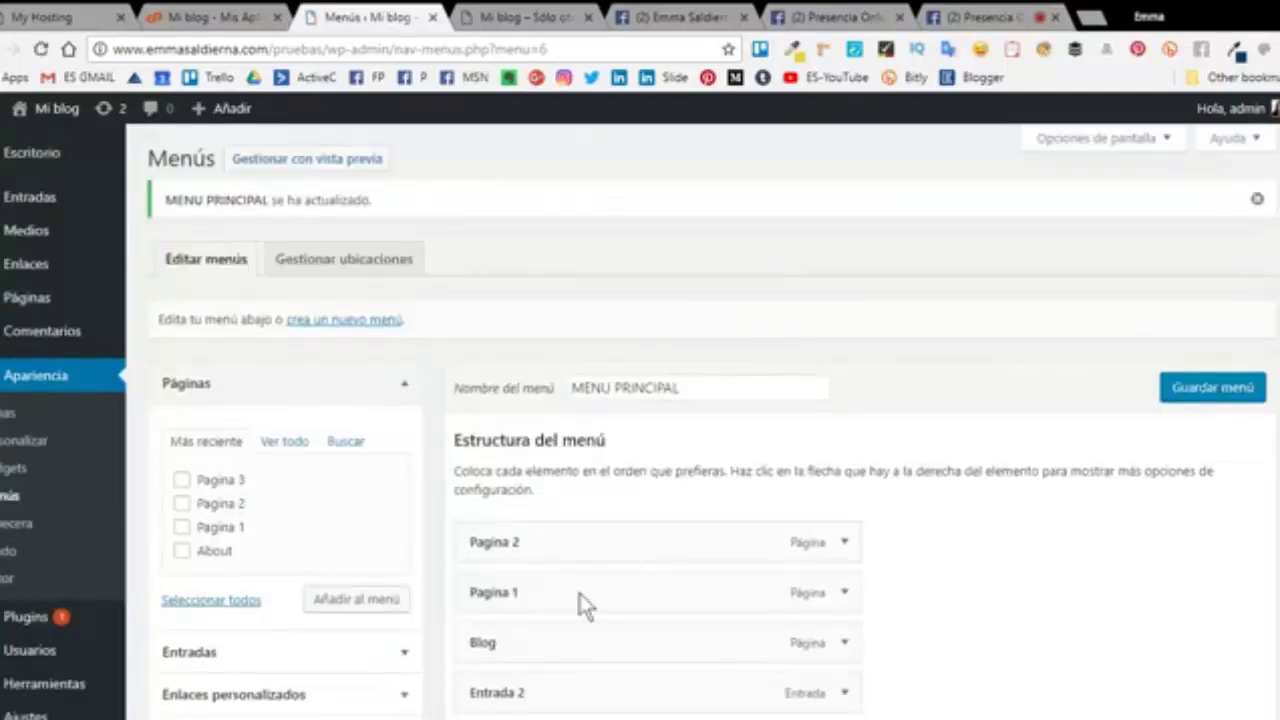
Reload the site's home page to check the relabelled menu item, and return to the menu structure in the editor.
left_click(540, 20)
left_click(41, 49)
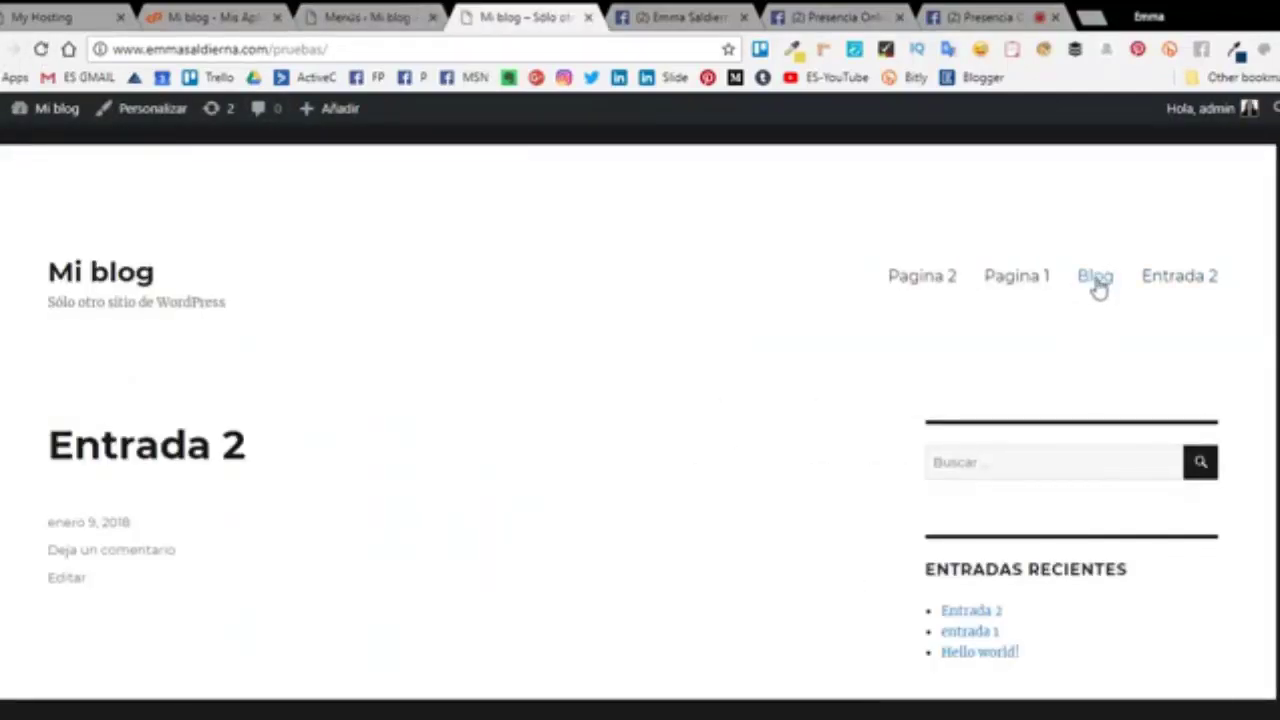
left_click(371, 18)
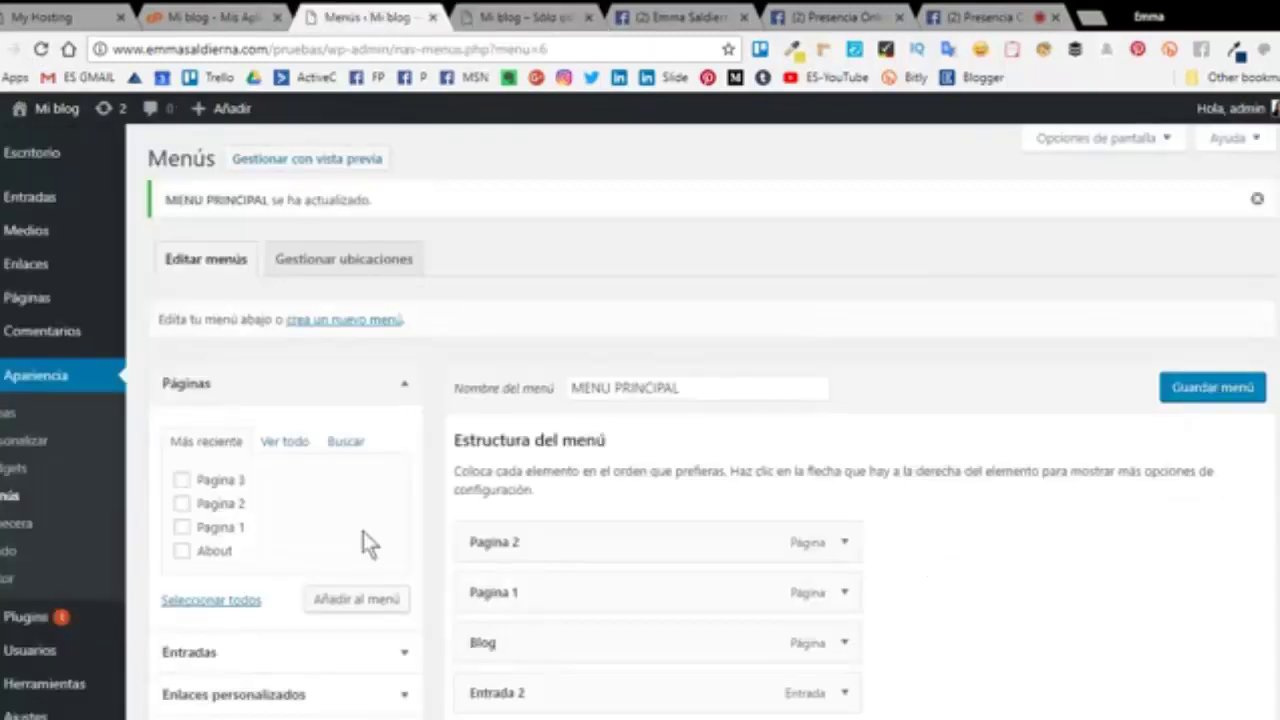
scroll(366, 540, "down", 3)
scroll(405, 515, "down", 1)
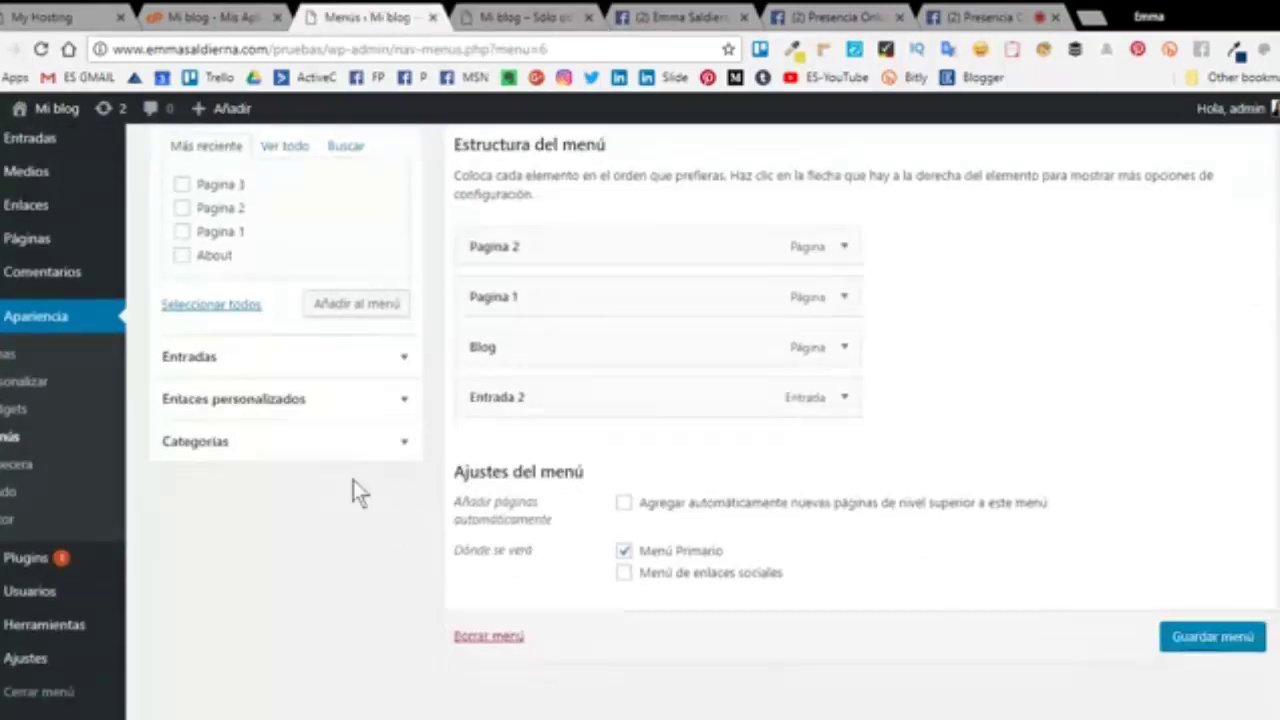
scroll(268, 485, "up", 2)
scroll(274, 517, "down", 2)
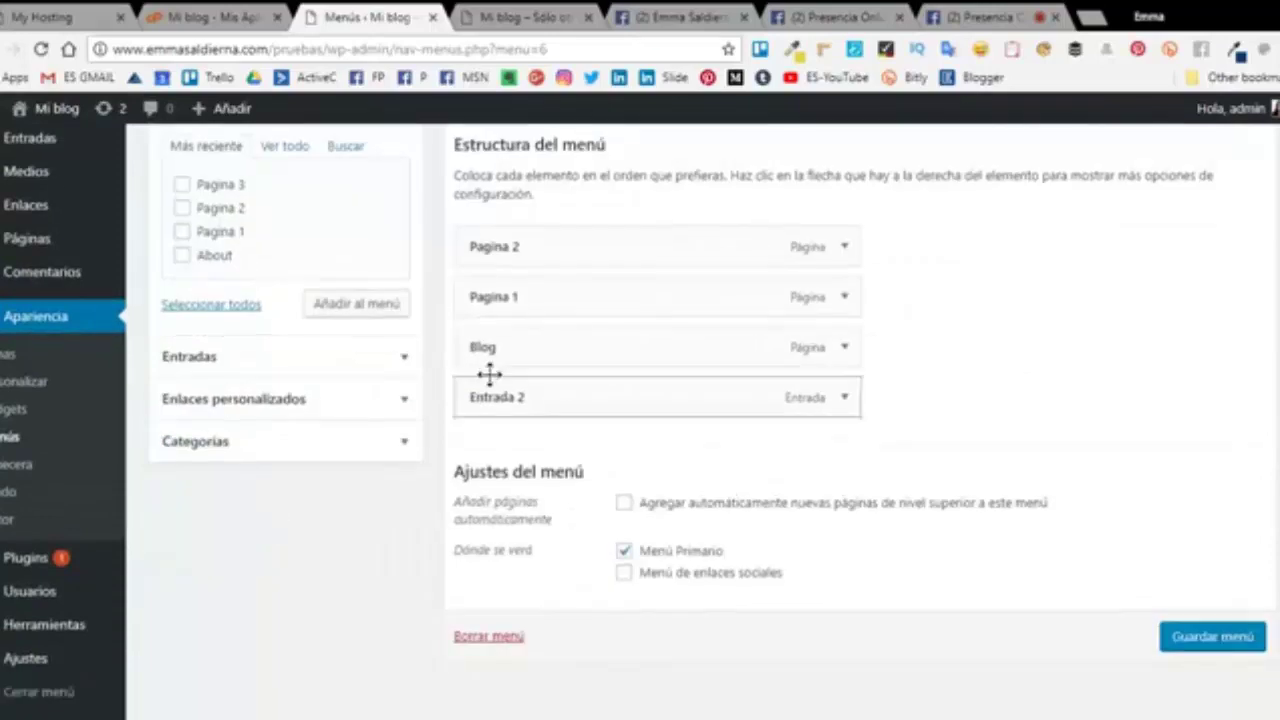
Add the categories categoria 1, categoria 2 and Categoria 3 to the menu from the full category list.
left_click(403, 441)
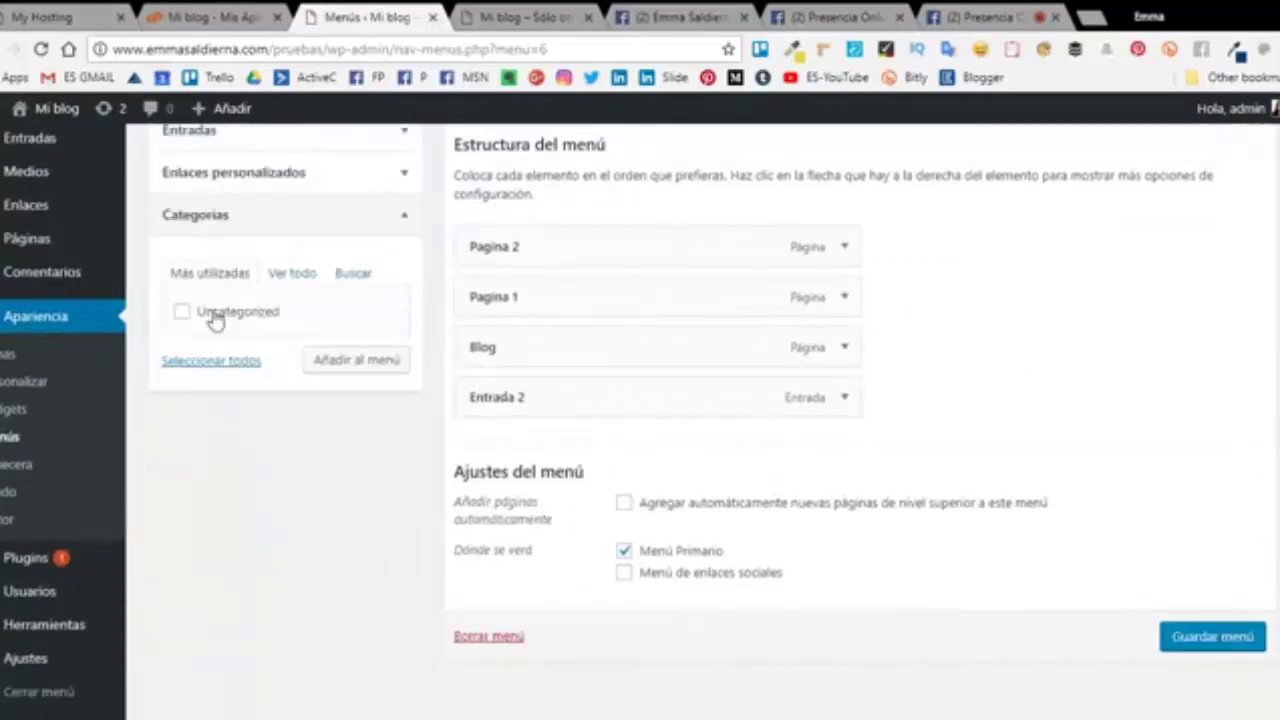
left_click(290, 280)
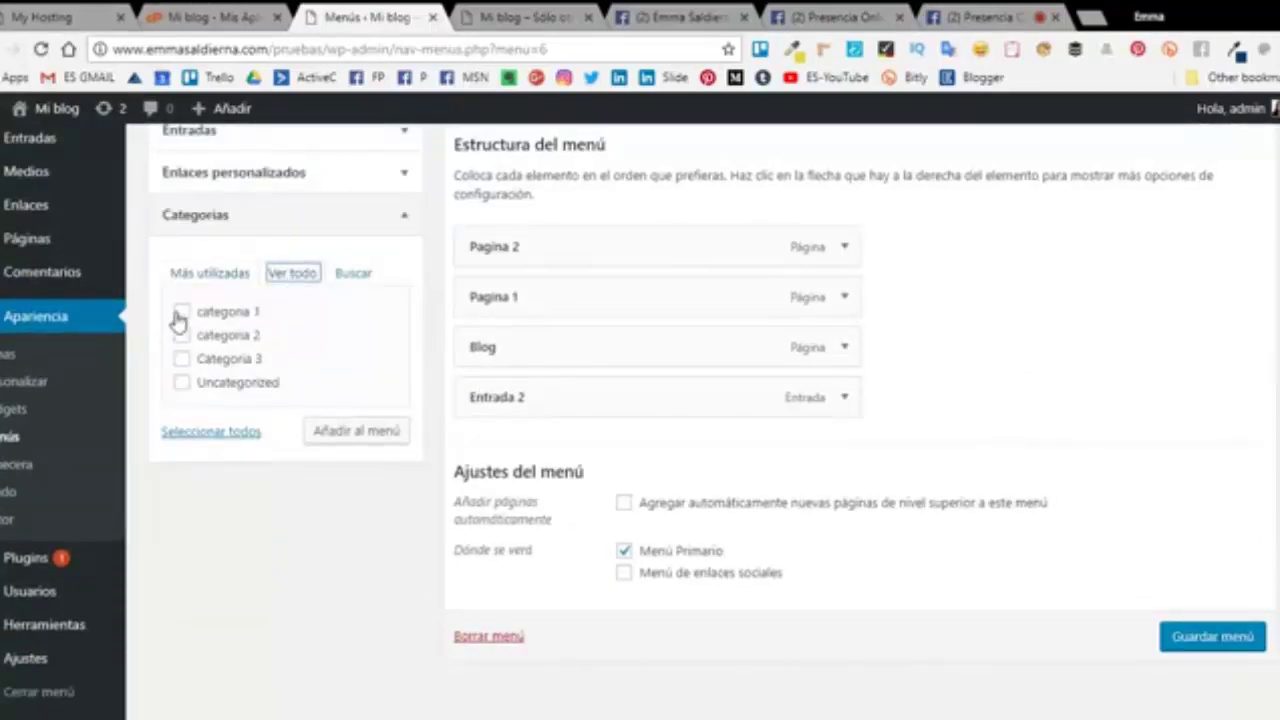
left_click(181, 312)
left_click(181, 335)
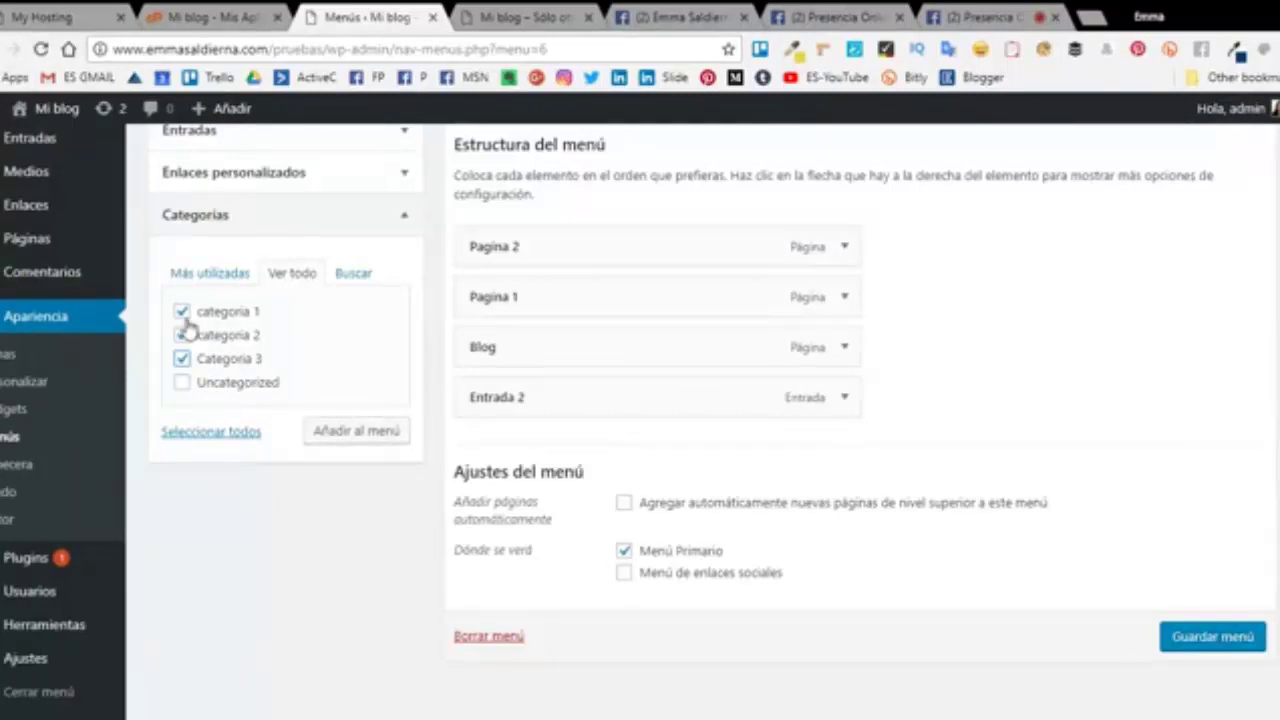
left_click(383, 438)
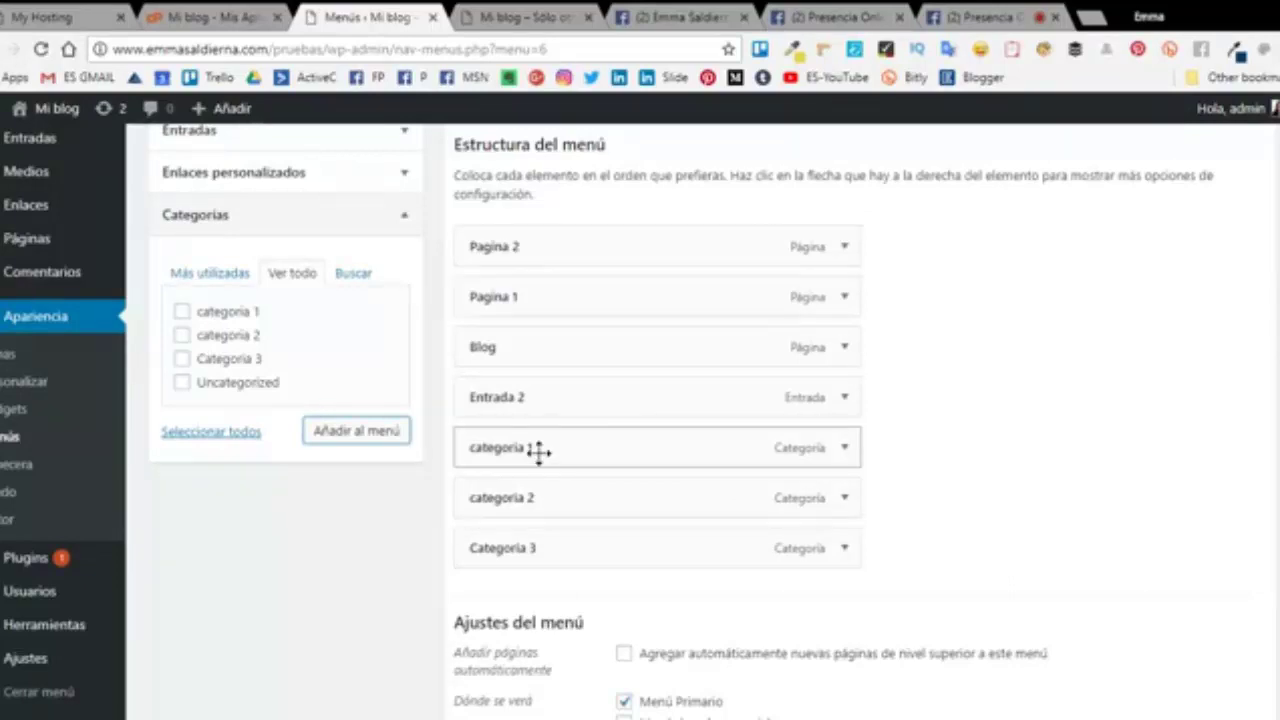
Move categoria 1, categoria 2 and Categoria 3 between Blog and Entrada 2 in that order, and save the menu.
left_click_drag(538, 450, 546, 400)
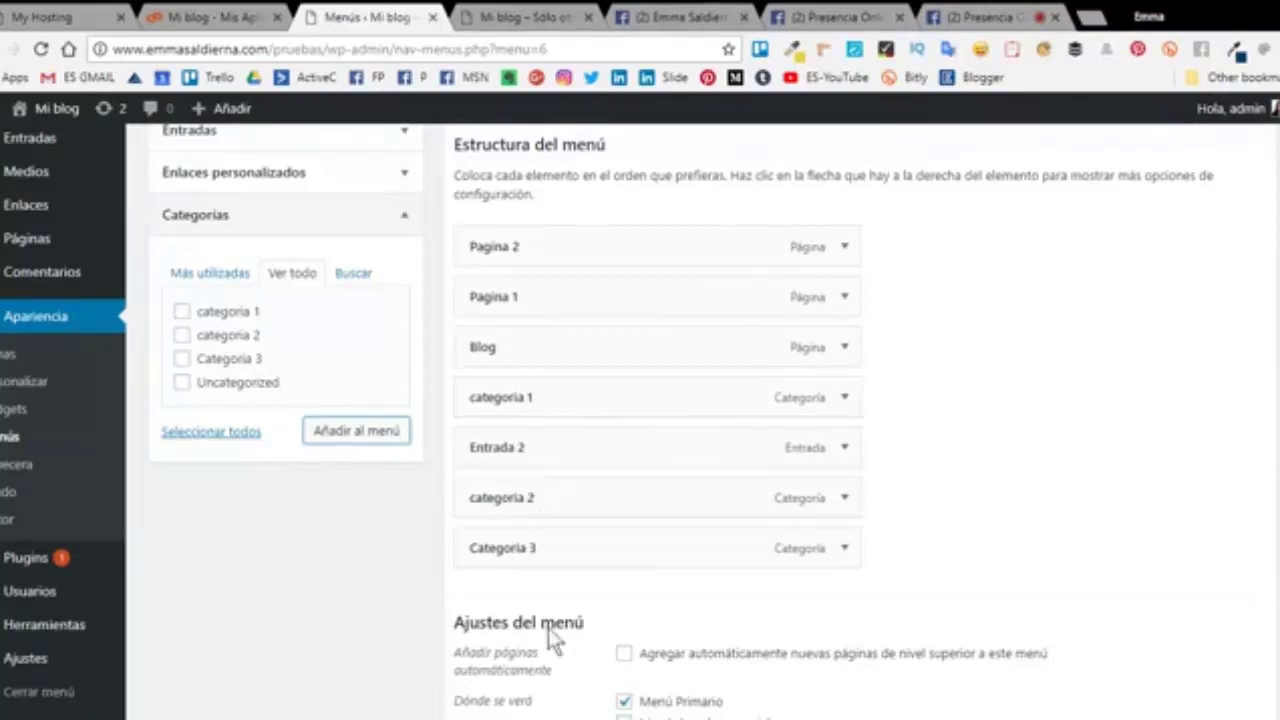
left_click_drag(538, 497, 540, 448)
left_click_drag(540, 552, 549, 503)
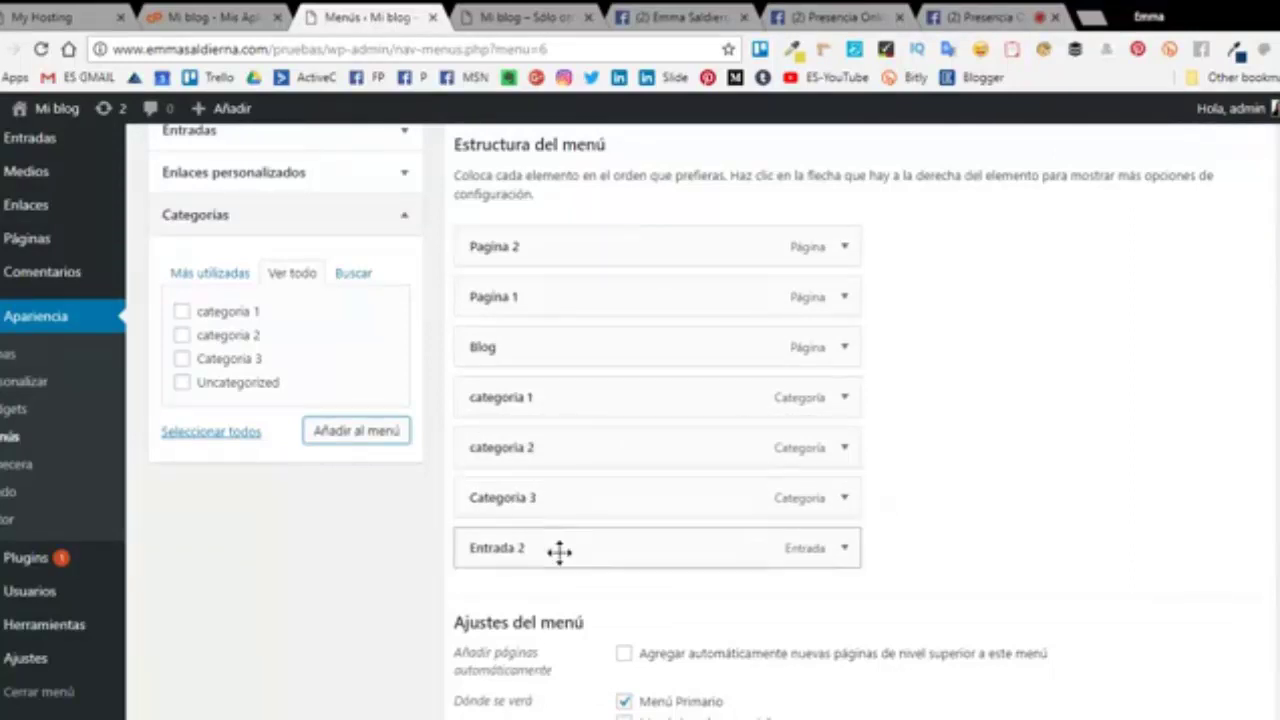
scroll(868, 548, "down", 1)
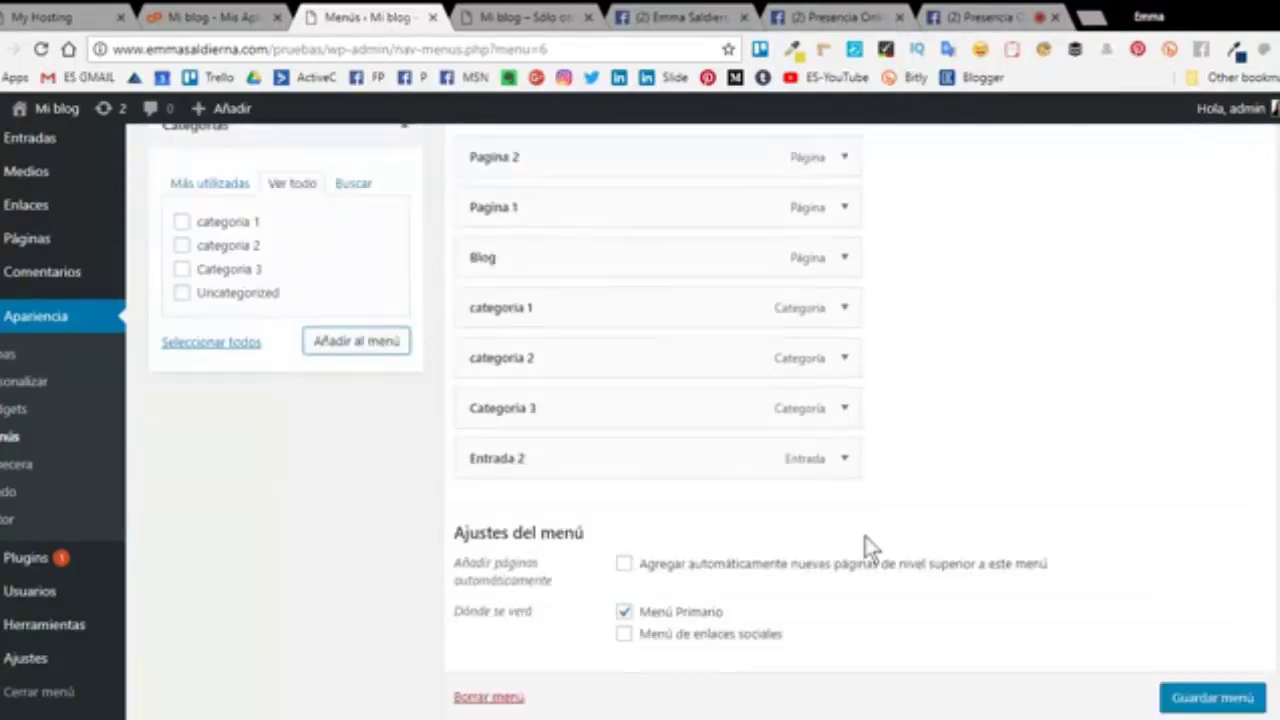
left_click(1226, 700)
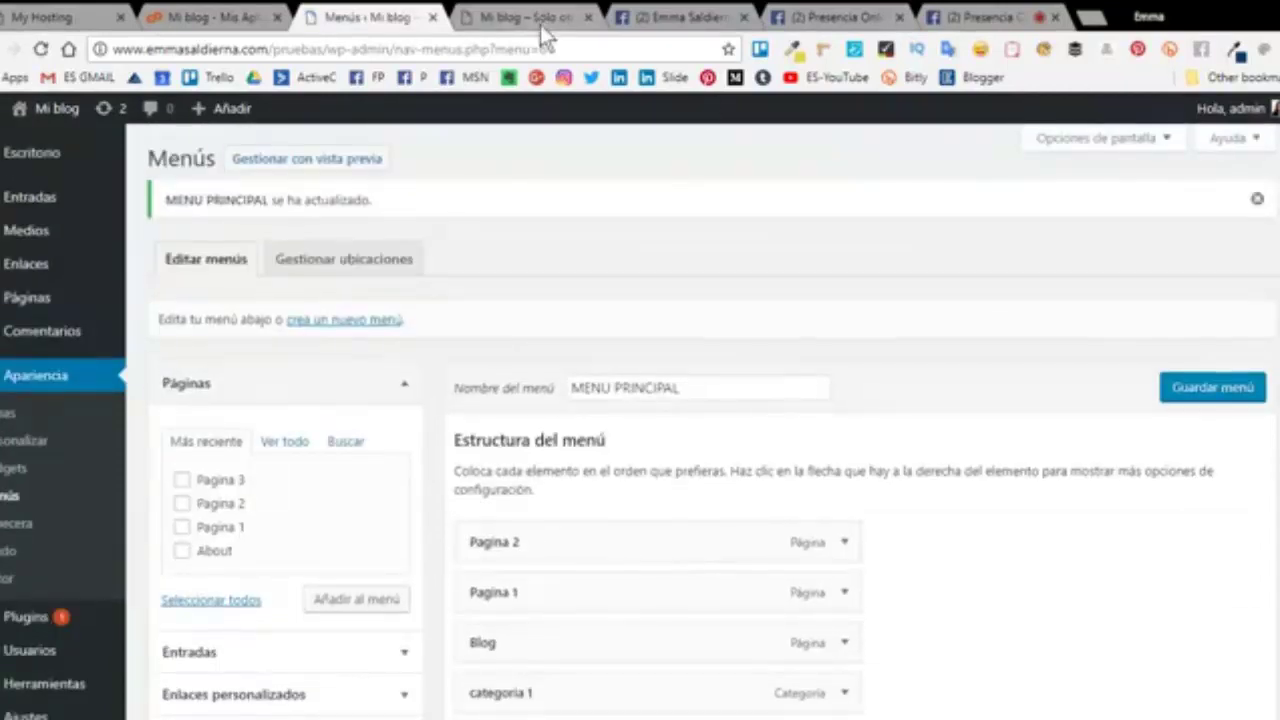
Reload the site's home page to check the added category items, and return to the menu editor.
left_click(540, 25)
left_click(41, 50)
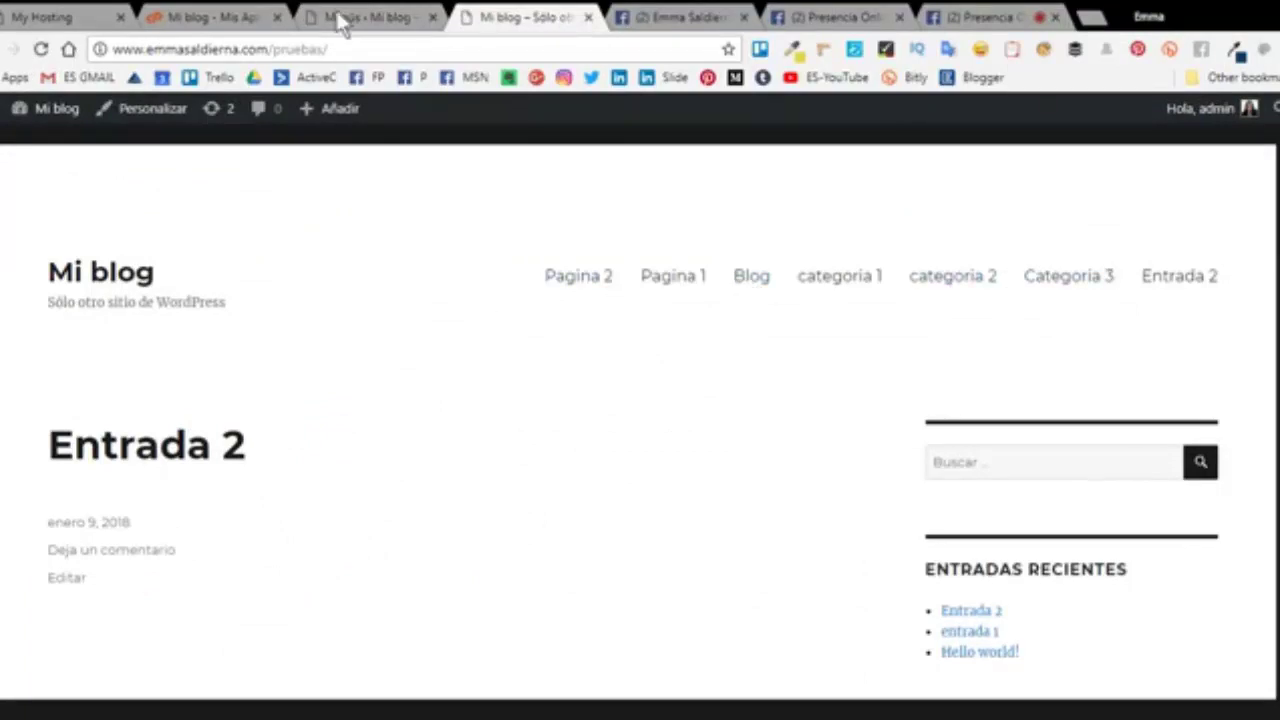
left_click(369, 12)
Nest categoria 1, categoria 2 and Categoria 3 as subitems of Blog and save the menu.
scroll(762, 429, "down", 1)
scroll(762, 429, "down", 3)
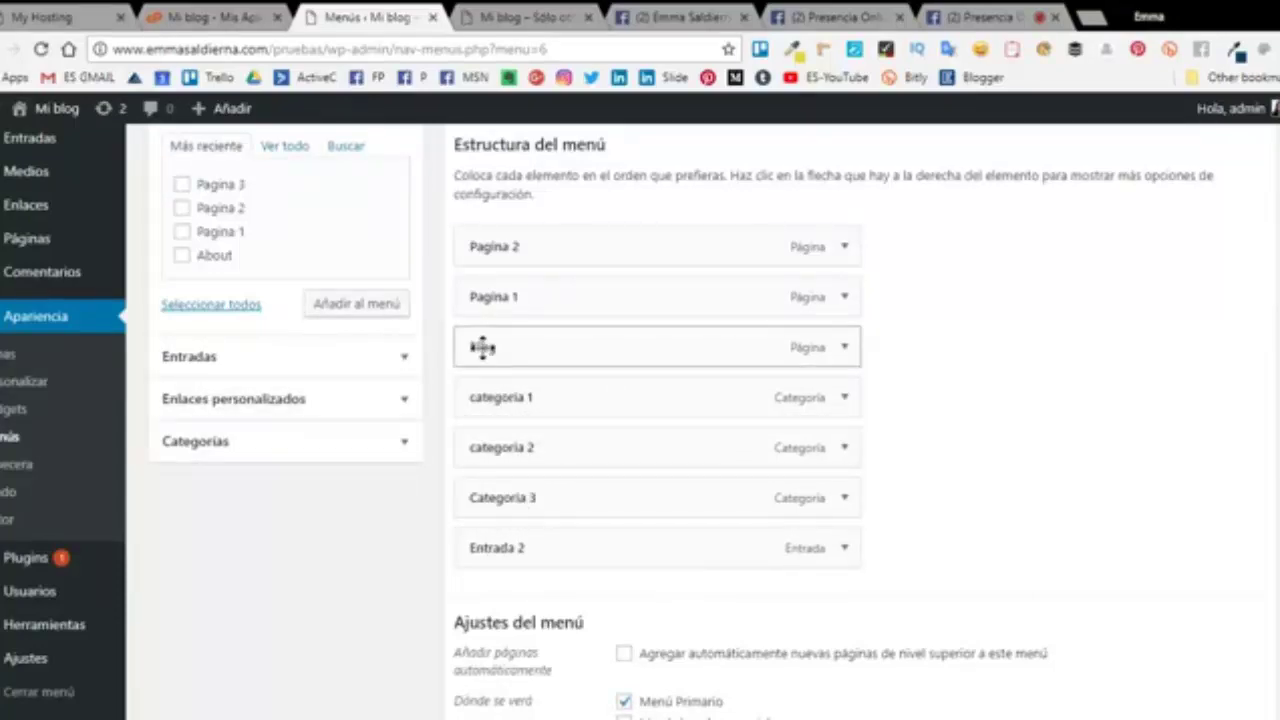
mouse_move(497, 397)
left_mouse_down()
mouse_move(530, 401)
mouse_move(494, 394)
mouse_move(486, 409)
left_mouse_up()
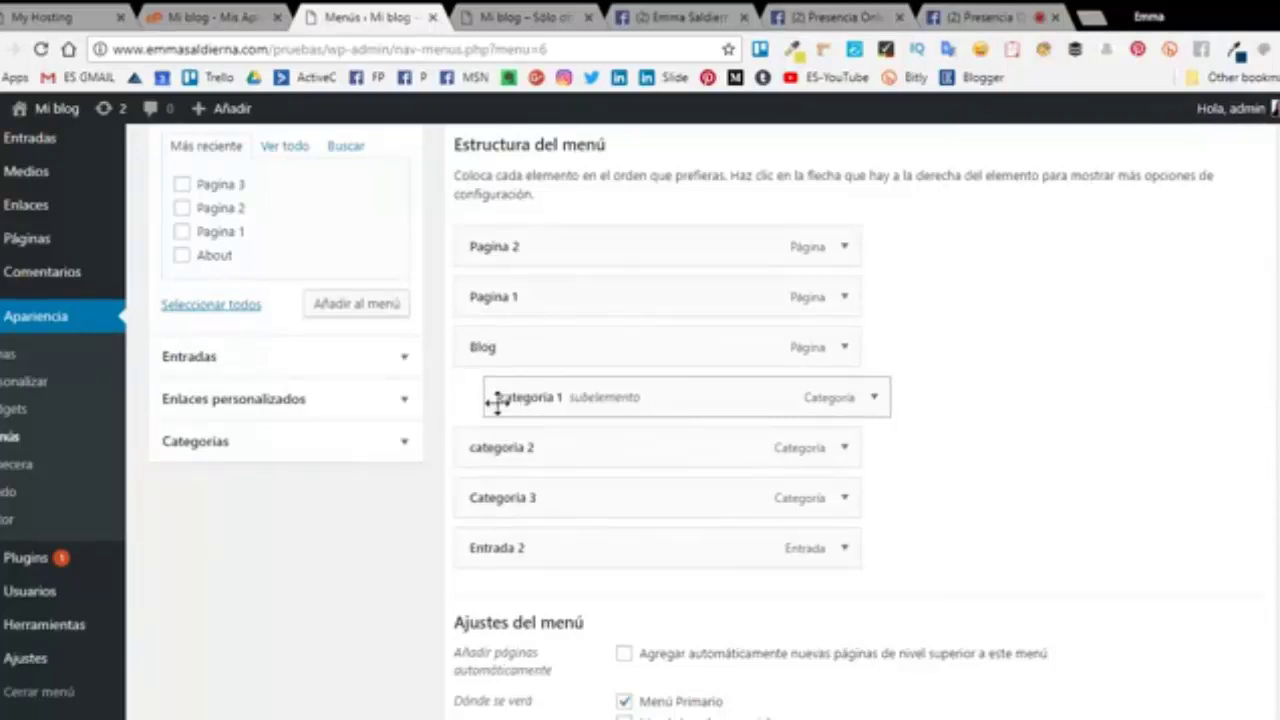
left_click_drag(537, 449, 574, 449)
left_click_drag(500, 497, 537, 503)
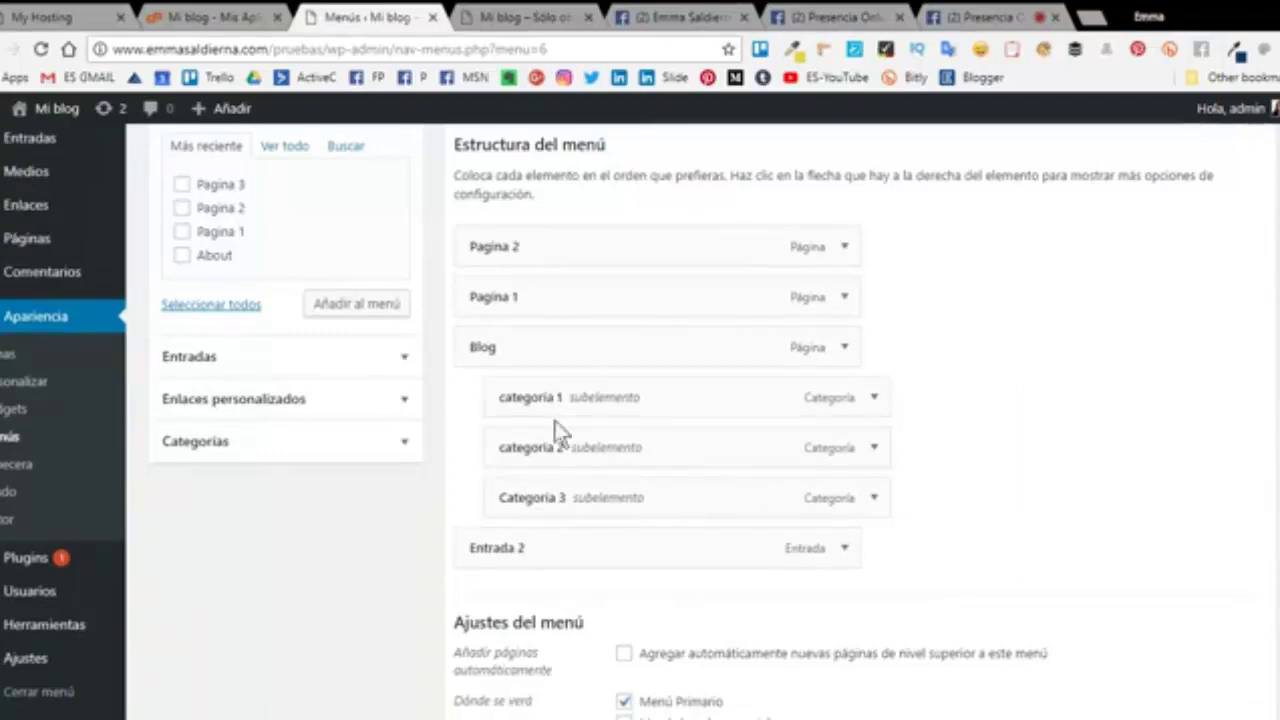
scroll(1143, 594, "down", 2)
left_click(1218, 617)
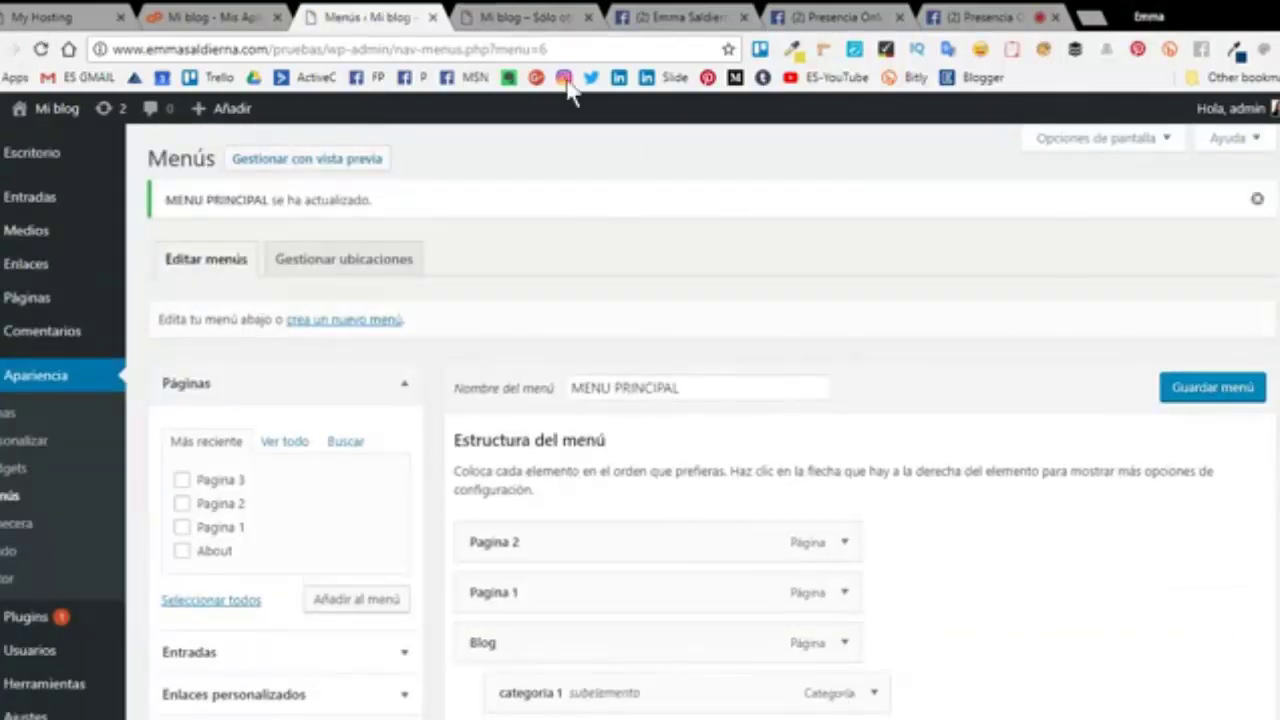
Reload the site's home page, view the Blog item's submenu, and return to the menu editor.
left_click(550, 30)
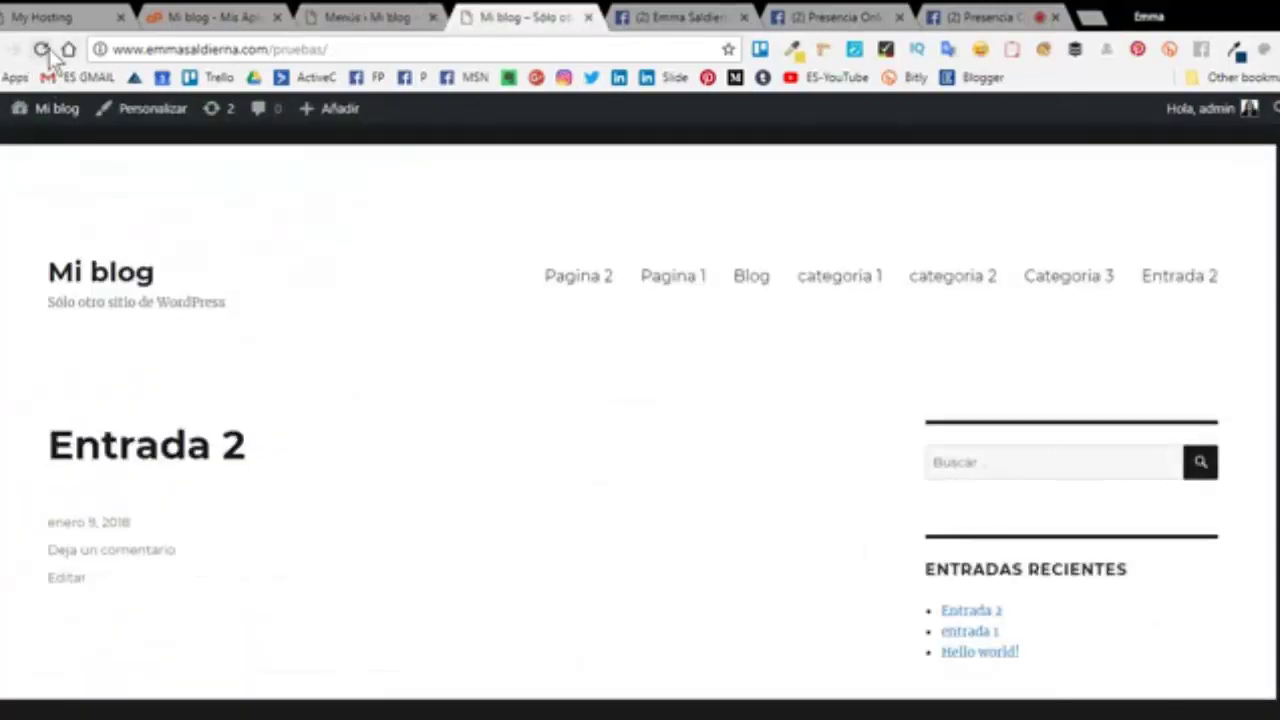
left_click(40, 50)
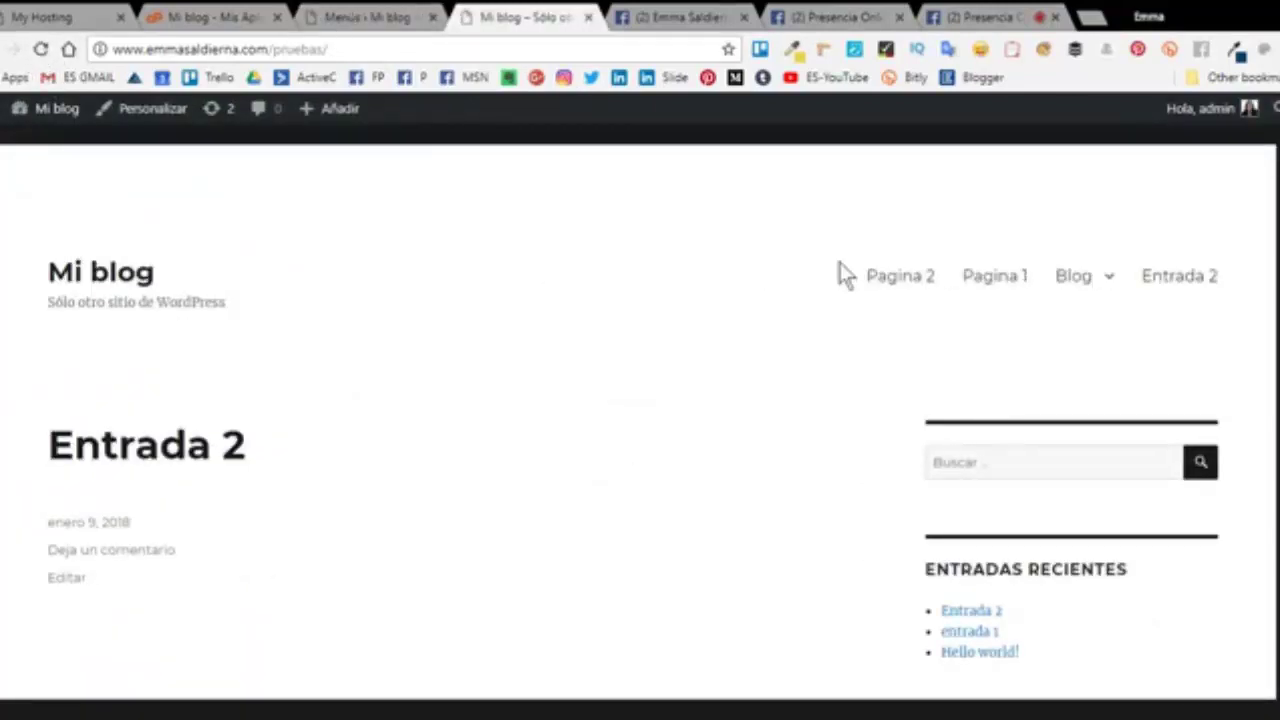
mouse_move(1110, 287)
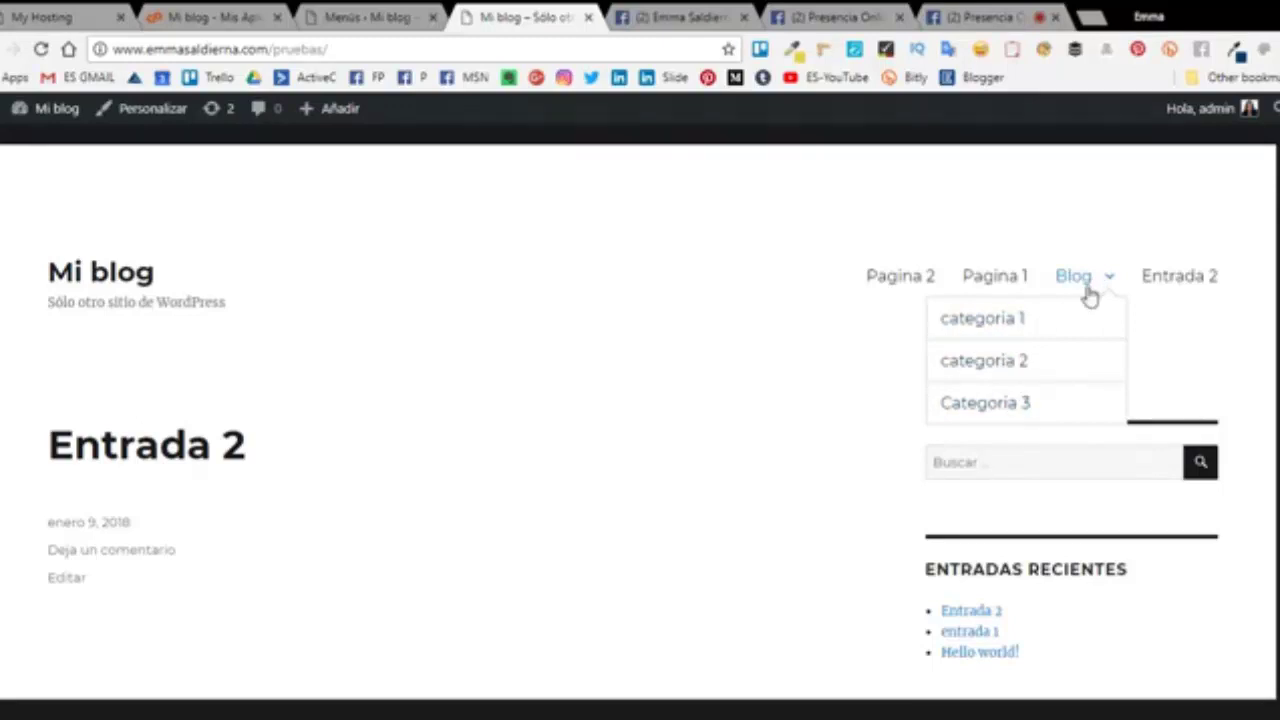
left_click(368, 18)
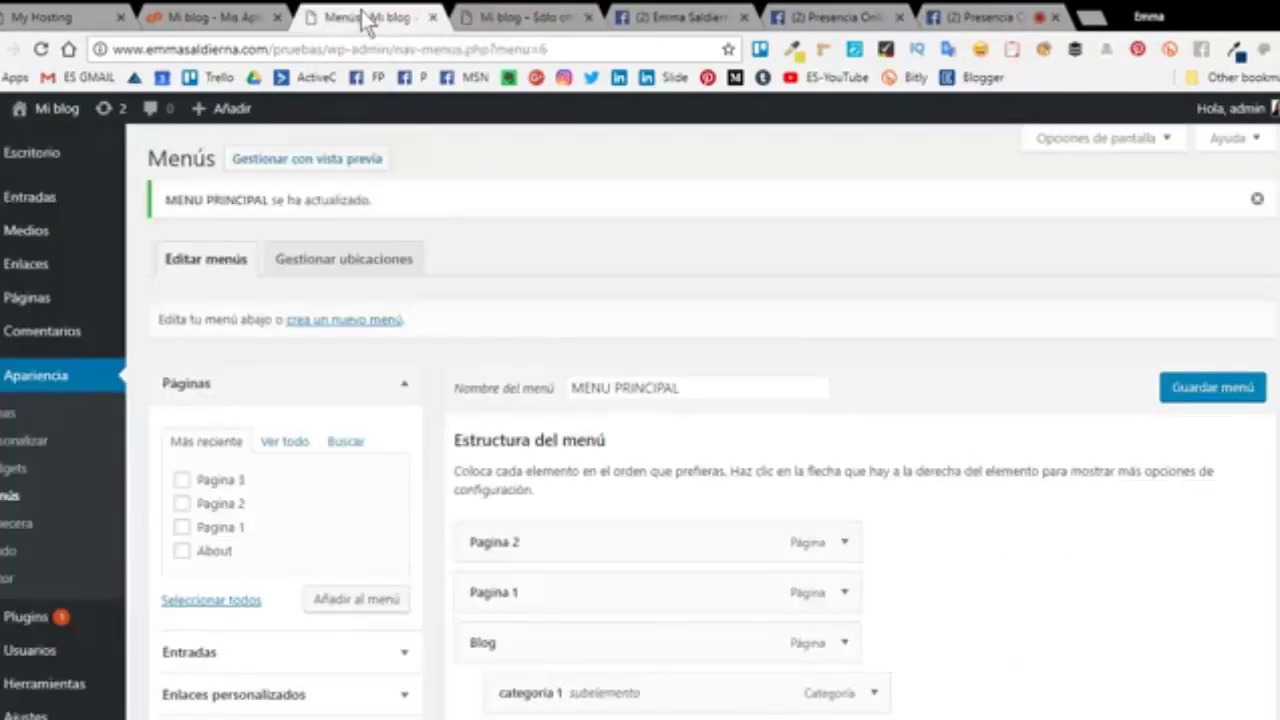
Open the custom link options (Enlaces personalizados) for adding menu items.
scroll(377, 339, "down", 4)
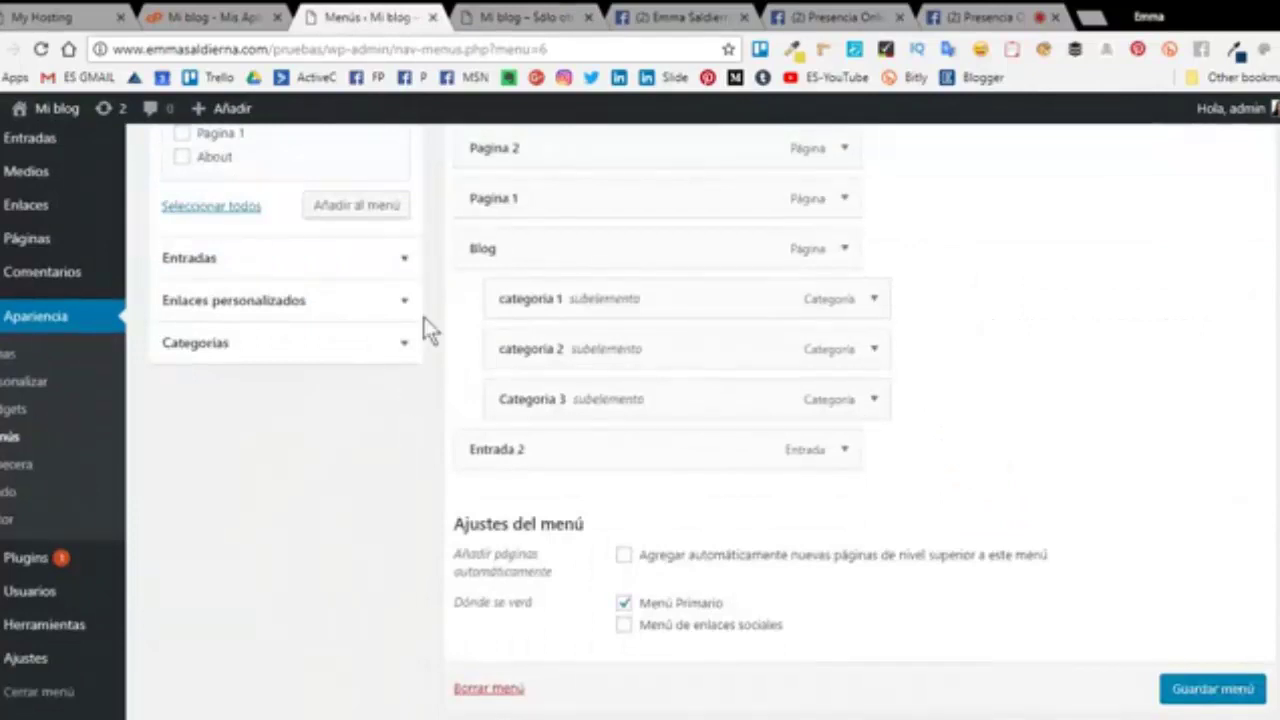
left_click(404, 306)
scroll(267, 405, "up", 3)
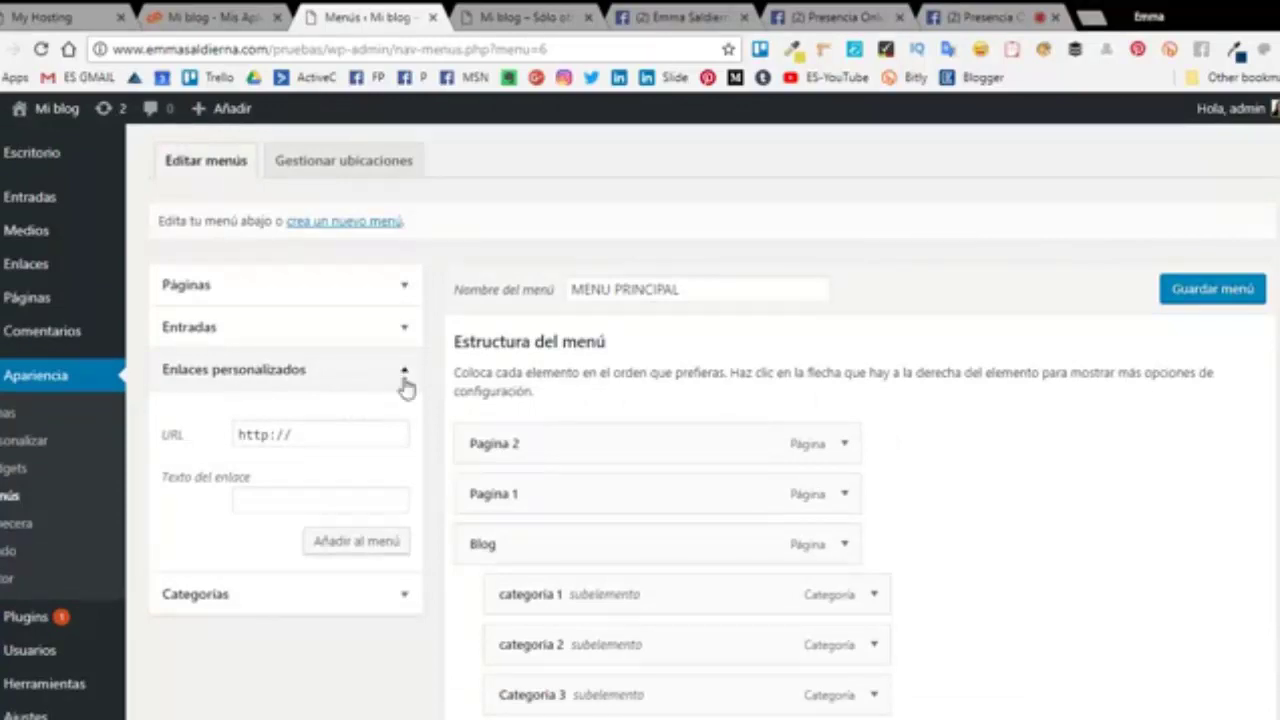
scroll(286, 400, "down", 1)
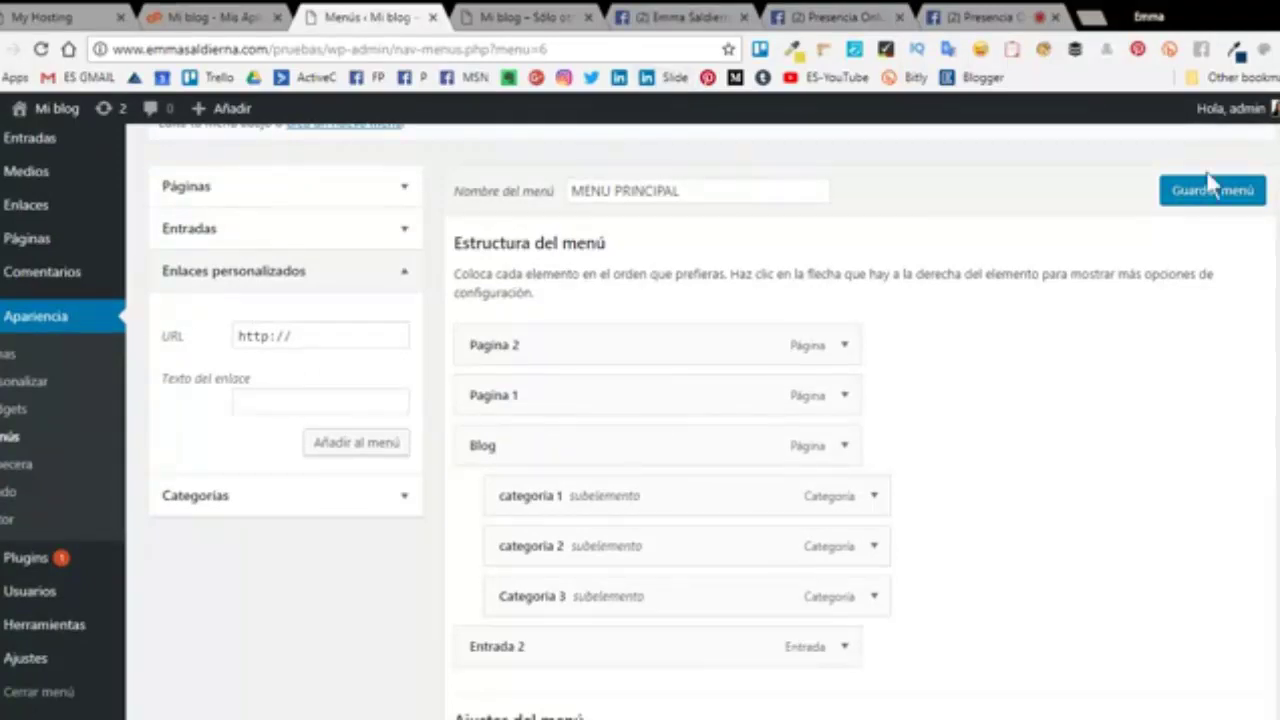
Copy the web address of the Presencia Online para Emprendedores Facebook group and return to the menu editor.
left_click(840, 18)
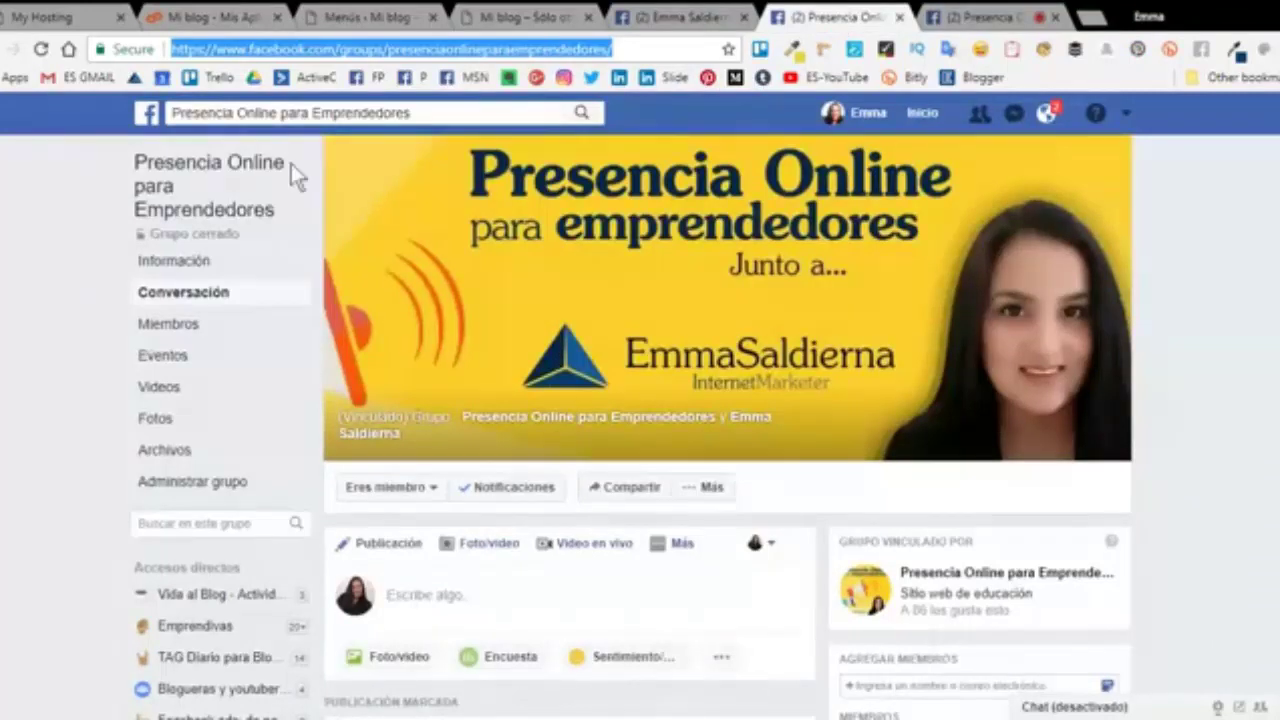
left_click(45, 378)
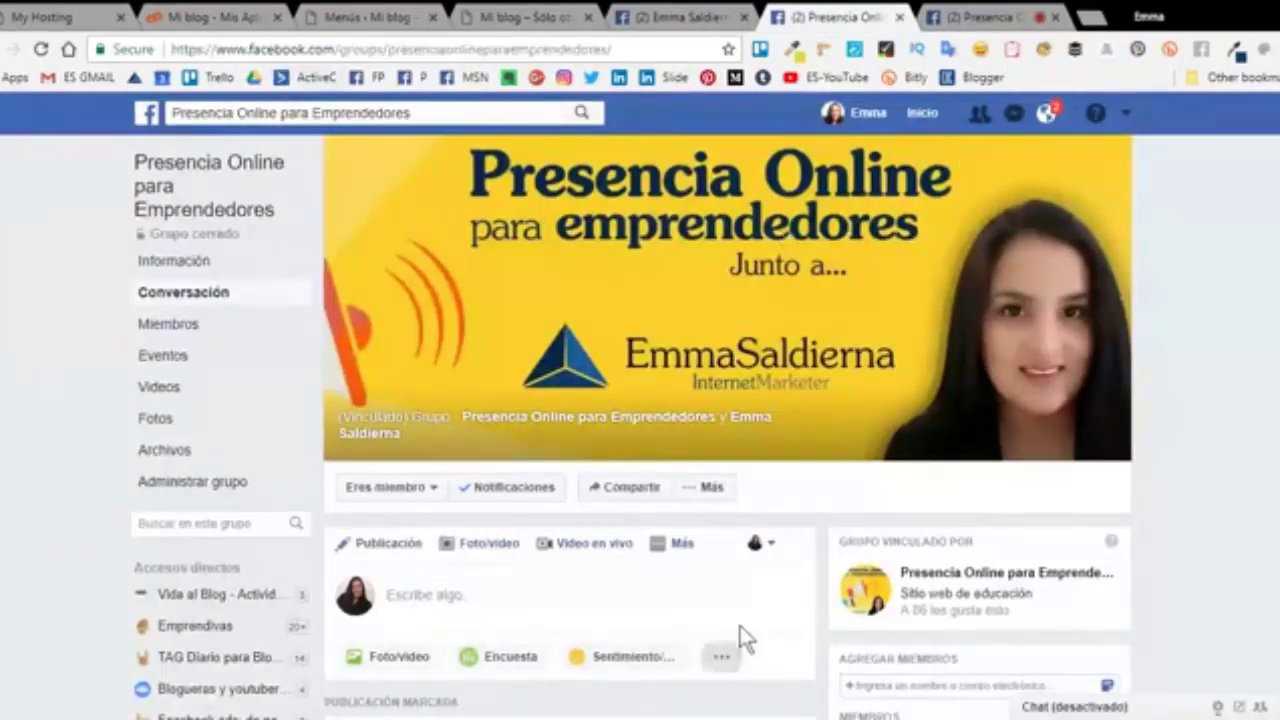
left_click_drag(600, 48, 142, 56)
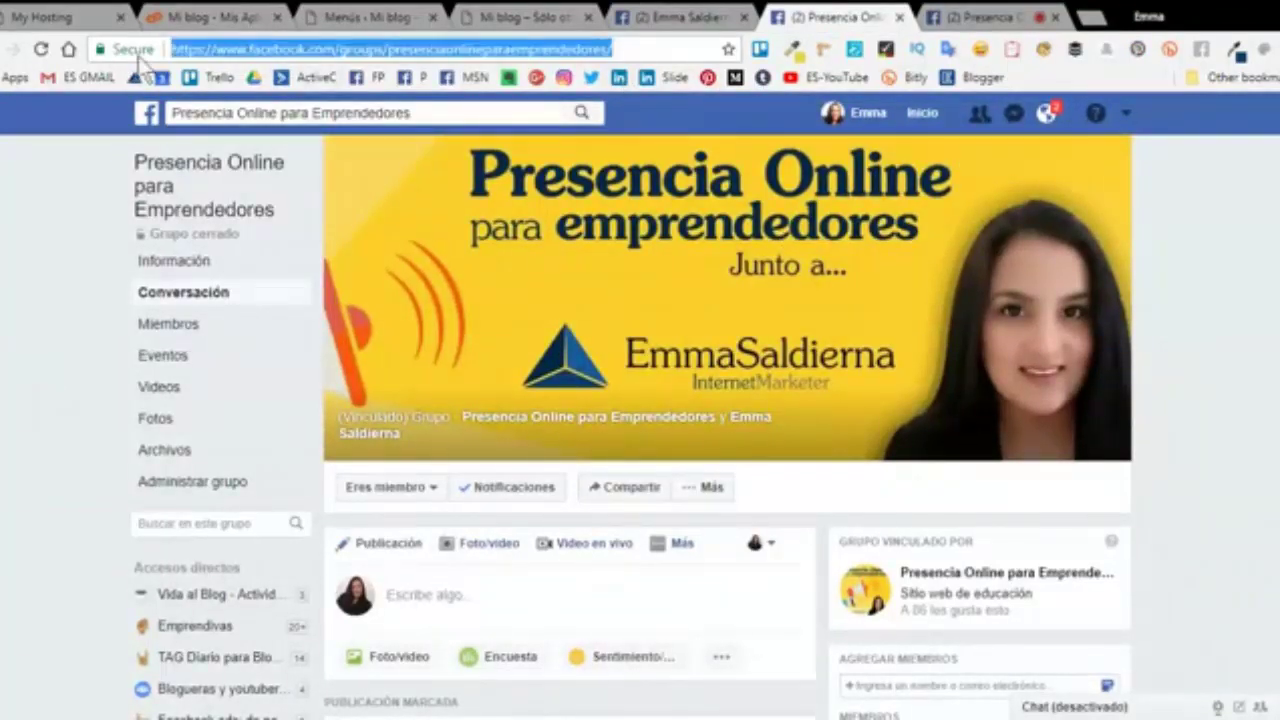
left_click(85, 393)
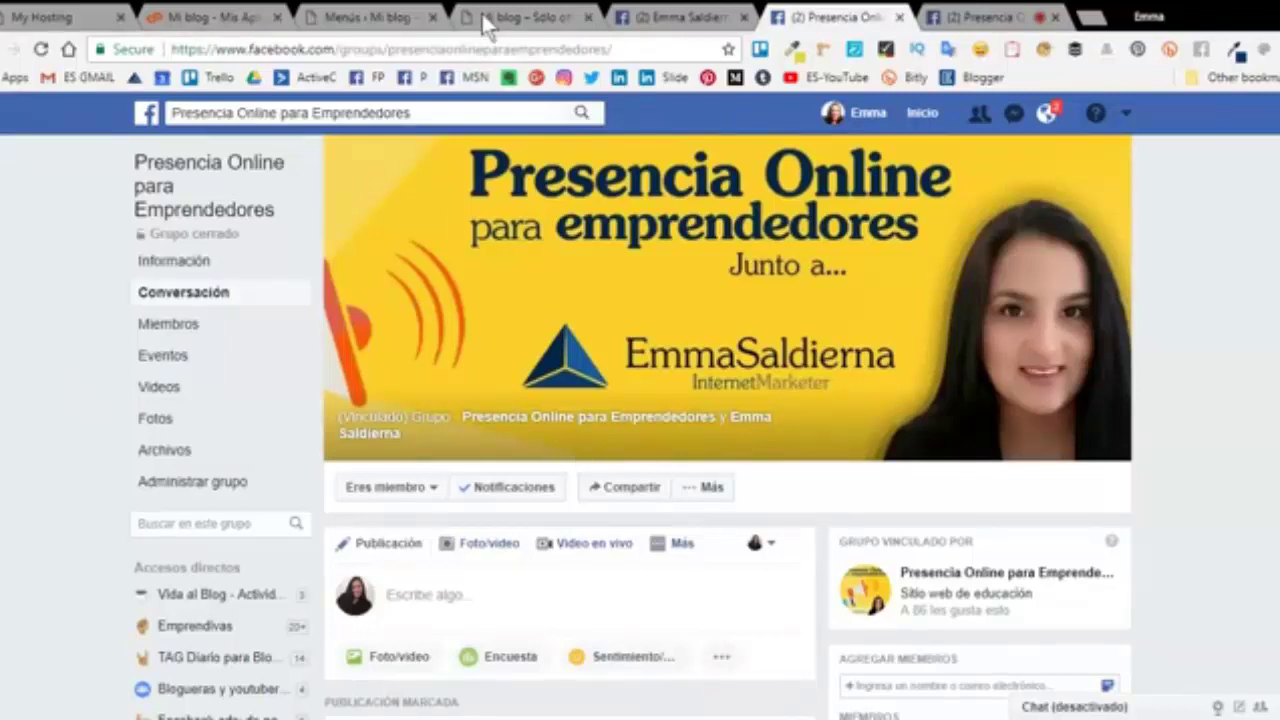
left_click(350, 50)
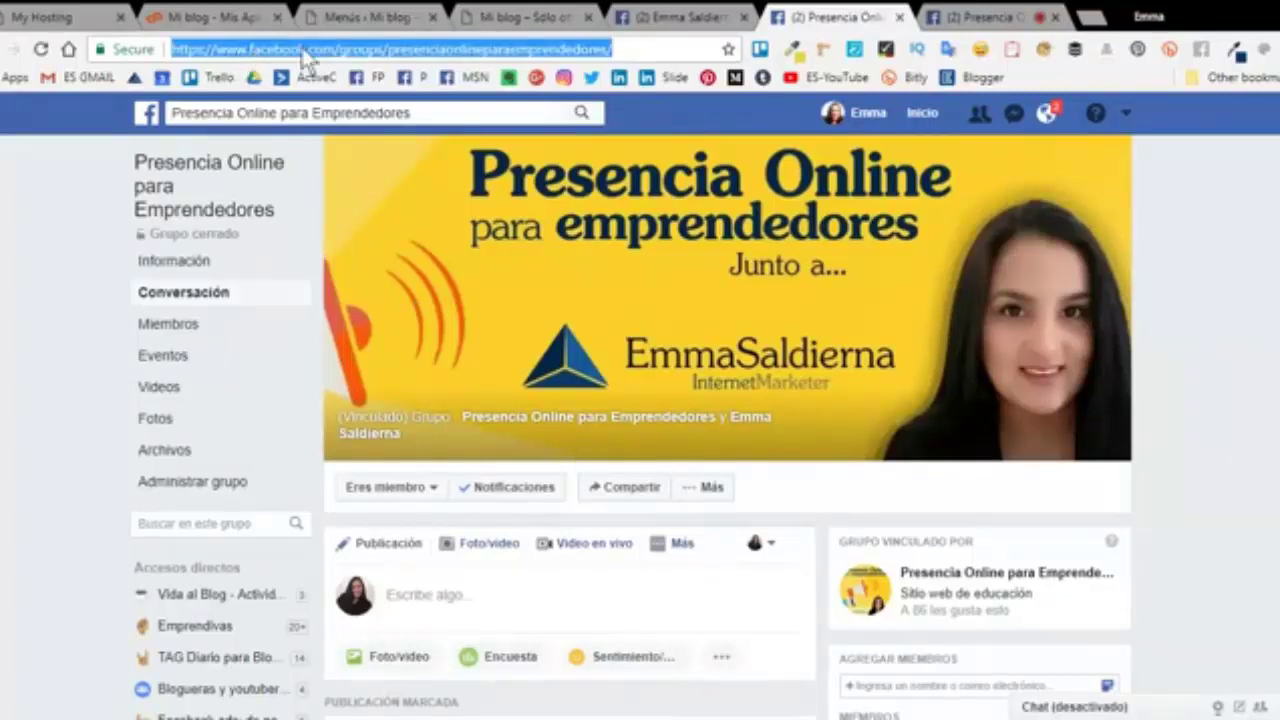
left_click(372, 18)
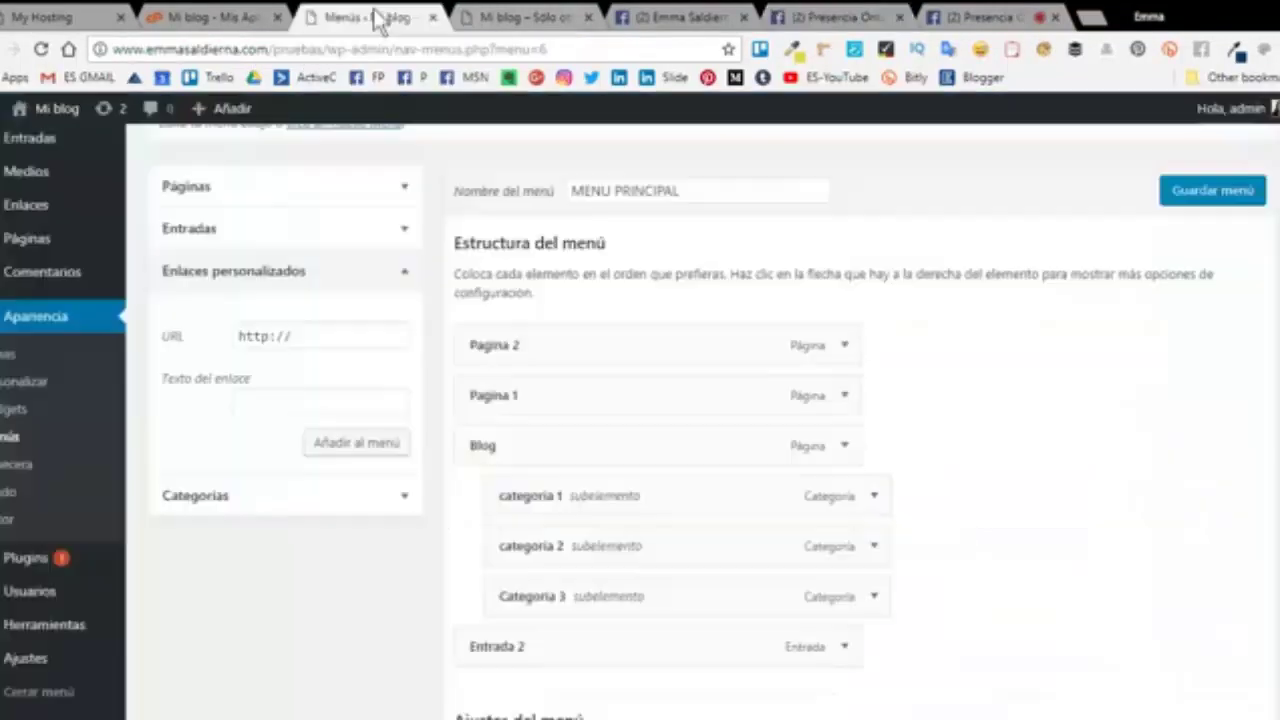
Add a custom link to the menu with the copied Facebook group URL and the link text Grupo en Facebook.
scroll(334, 449, "up", 2)
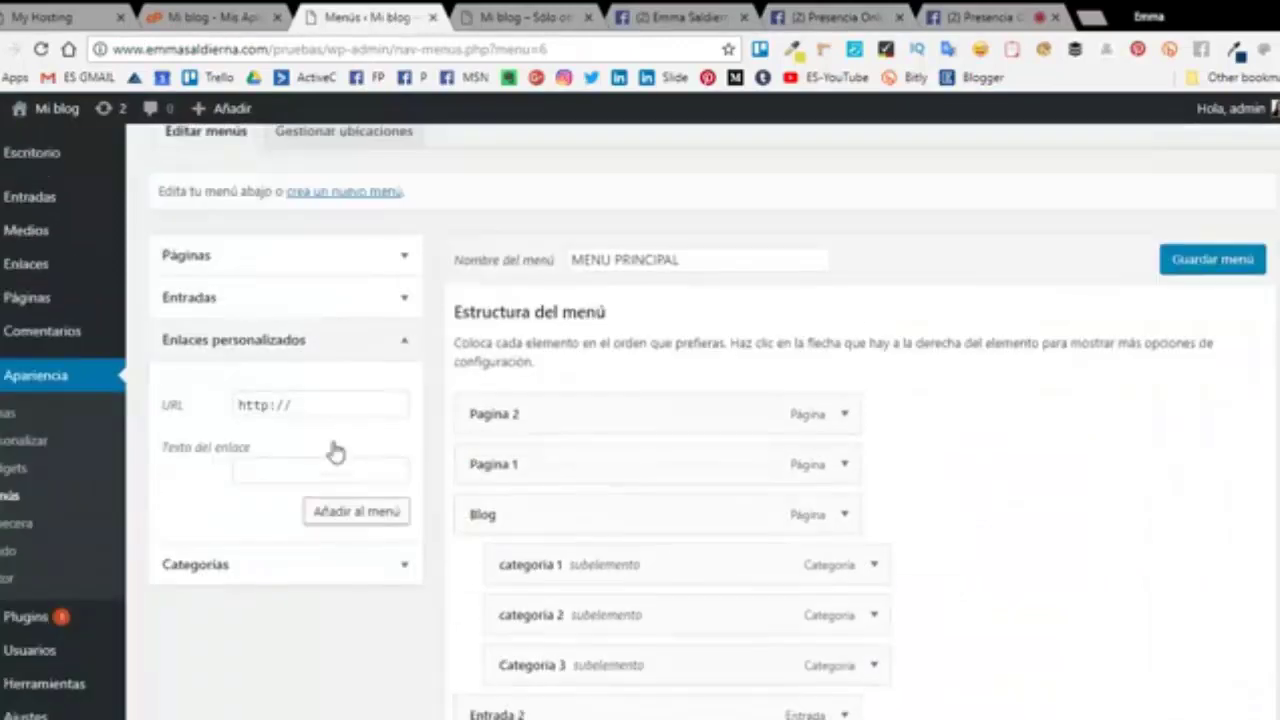
scroll(300, 430, "down", 1)
scroll(268, 405, "down", 1)
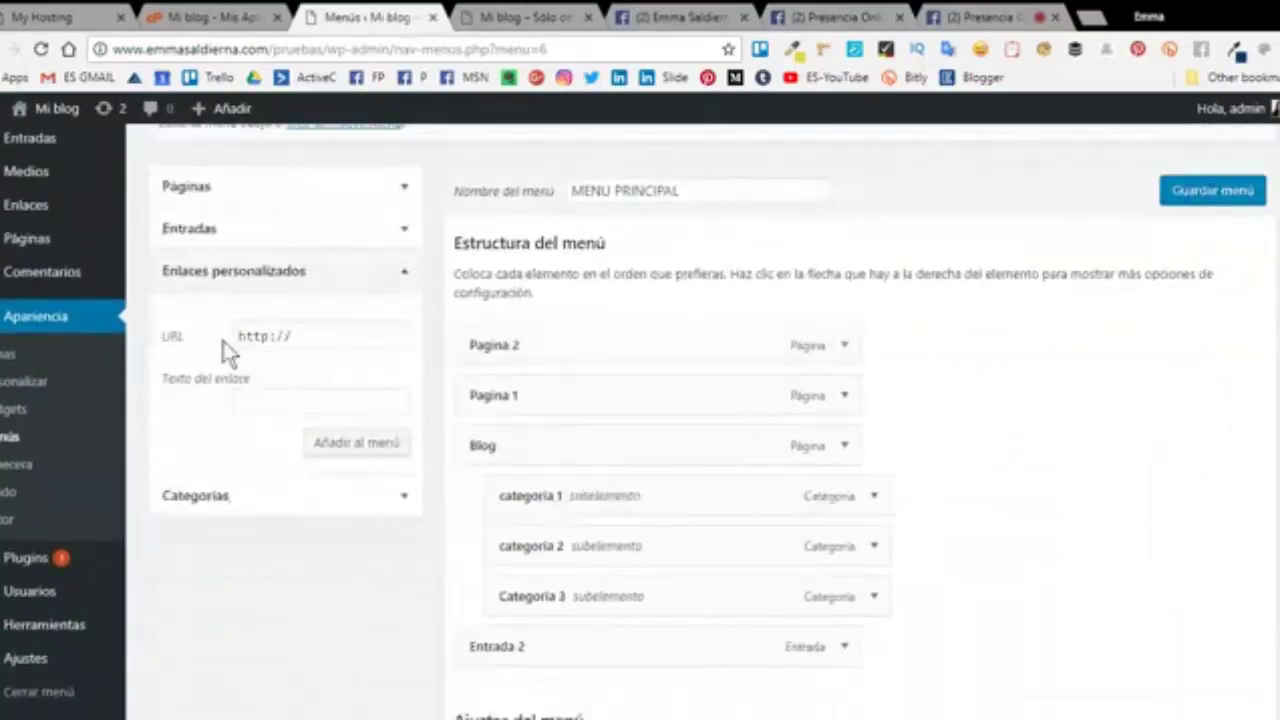
left_click_drag(296, 337, 223, 340)
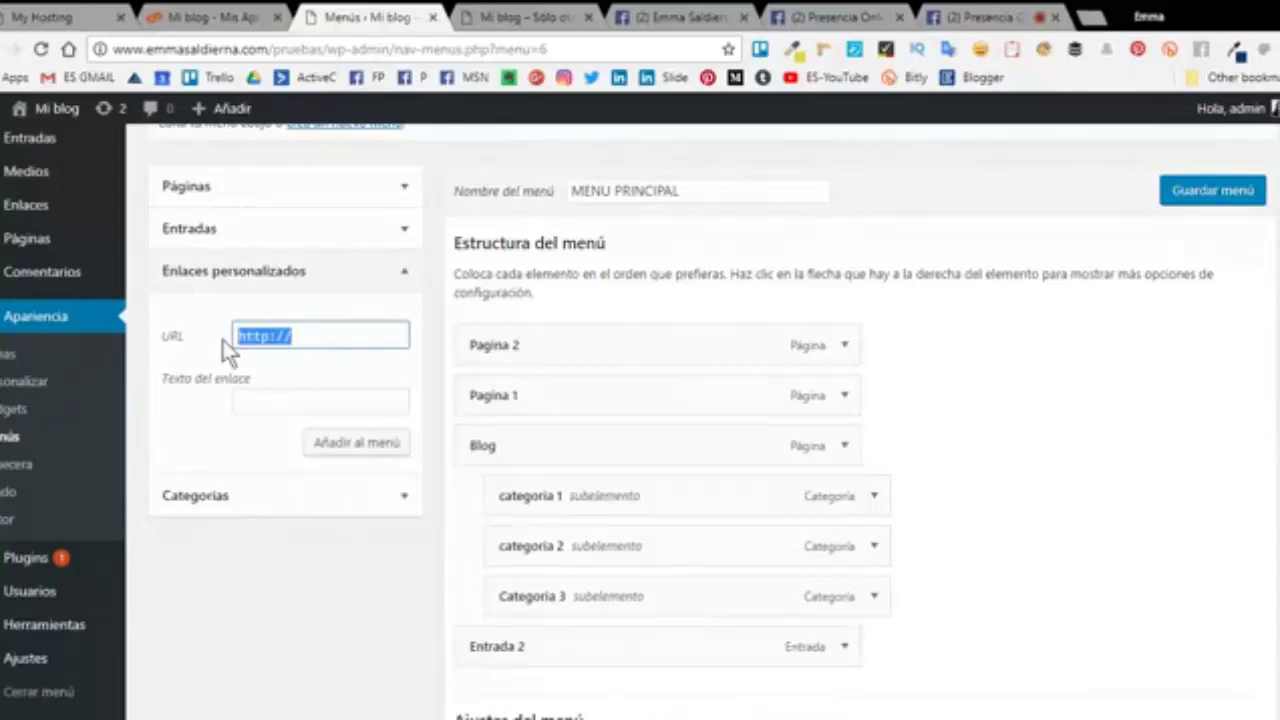
key("BackSpace")
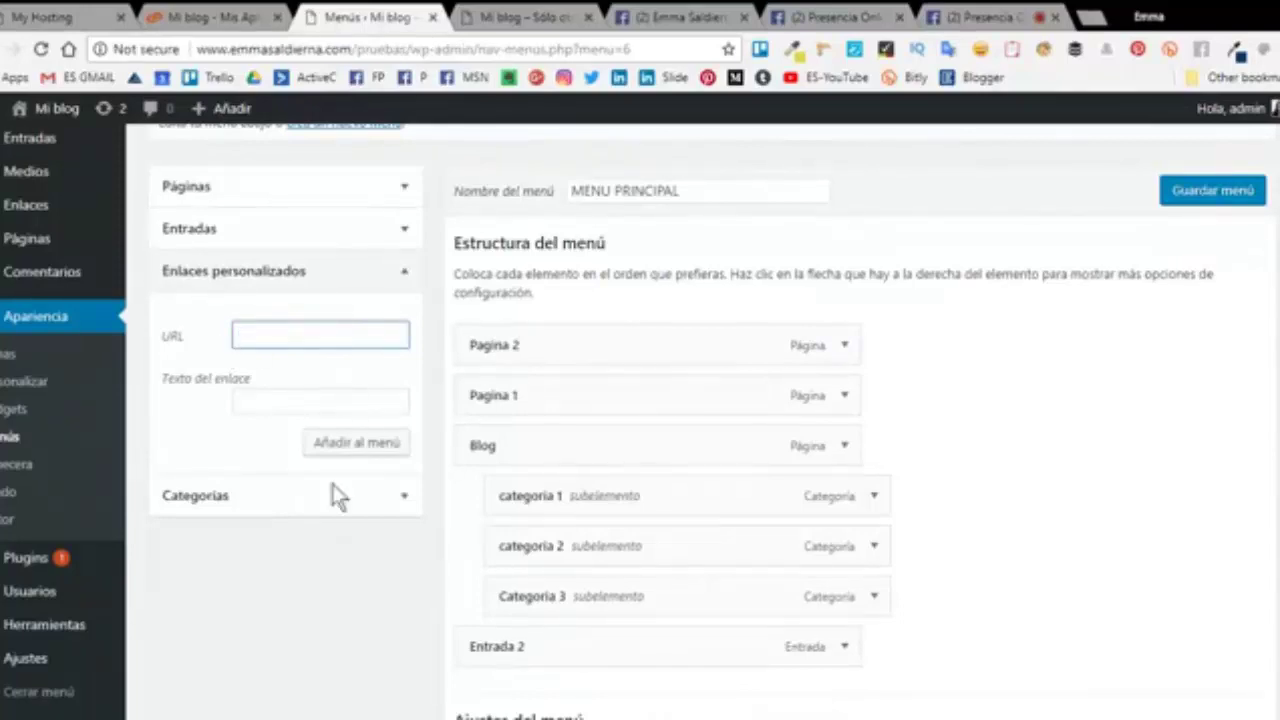
key("ctrl+v")
key("Tab")
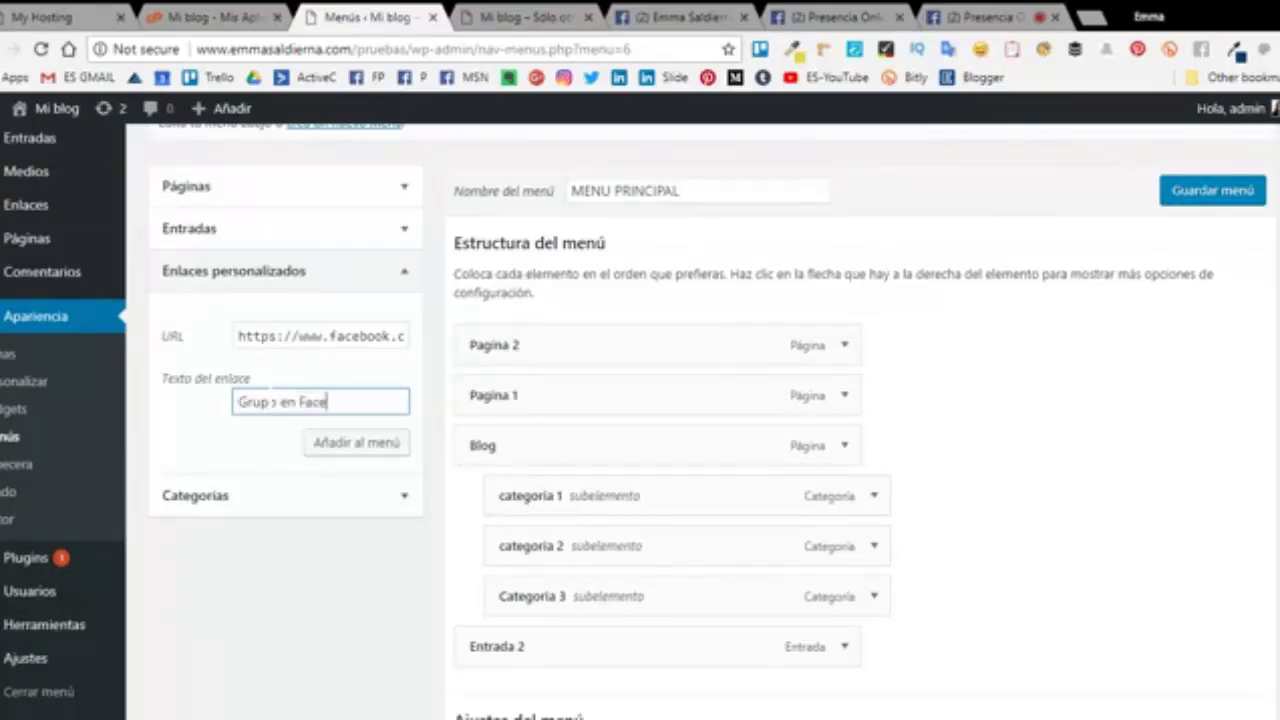
type("Grupo en Facebook")
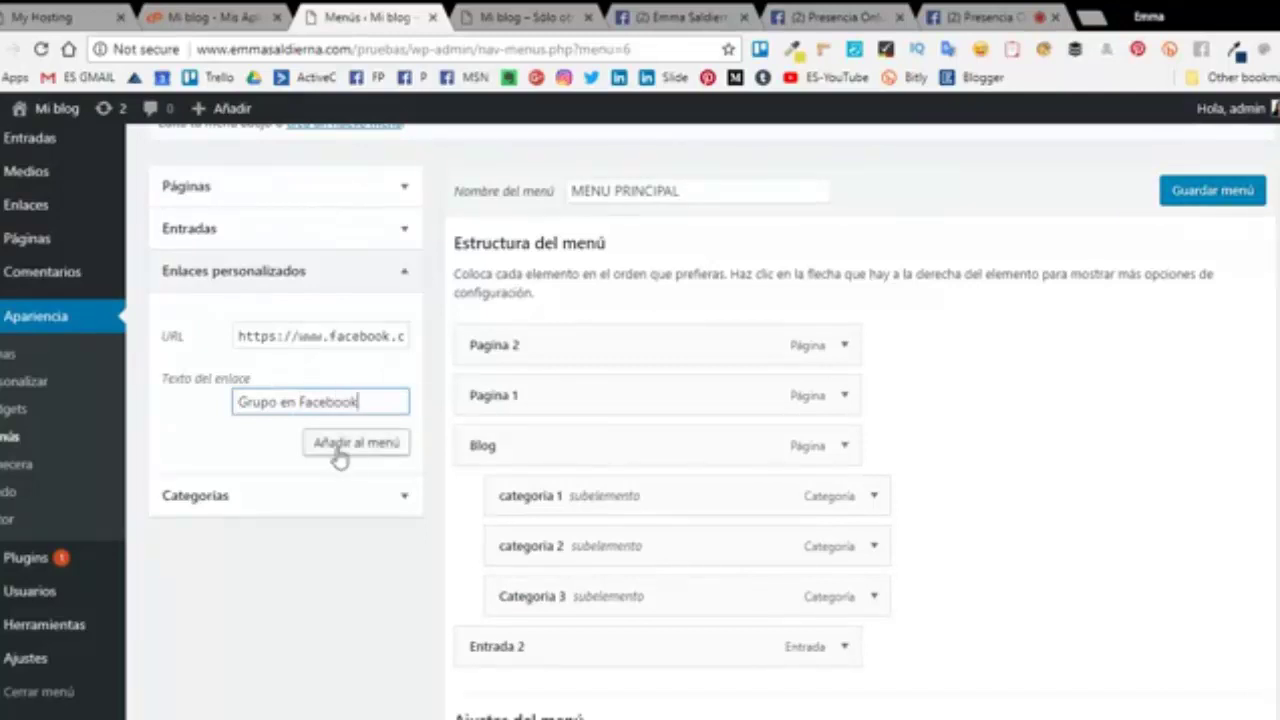
left_click(338, 452)
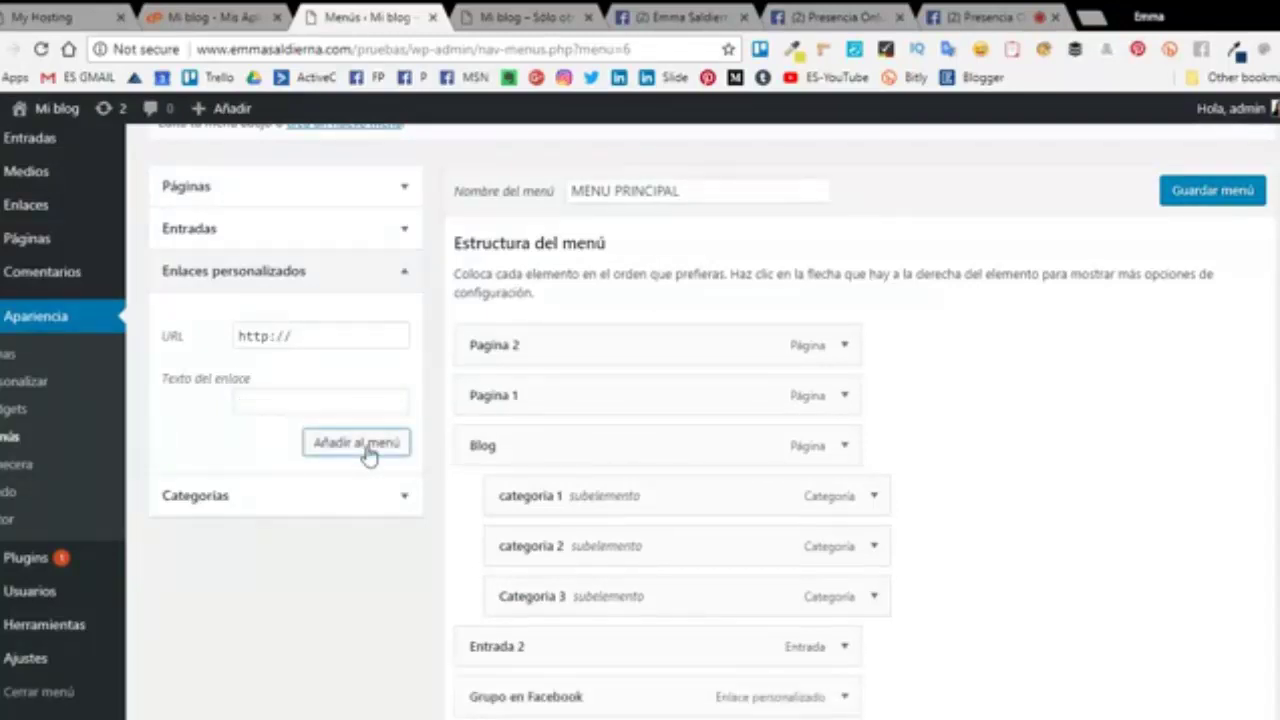
Move the Grupo en Facebook item between Pagina 1 and Blog as a top-level menu item.
scroll(760, 485, "down", 2)
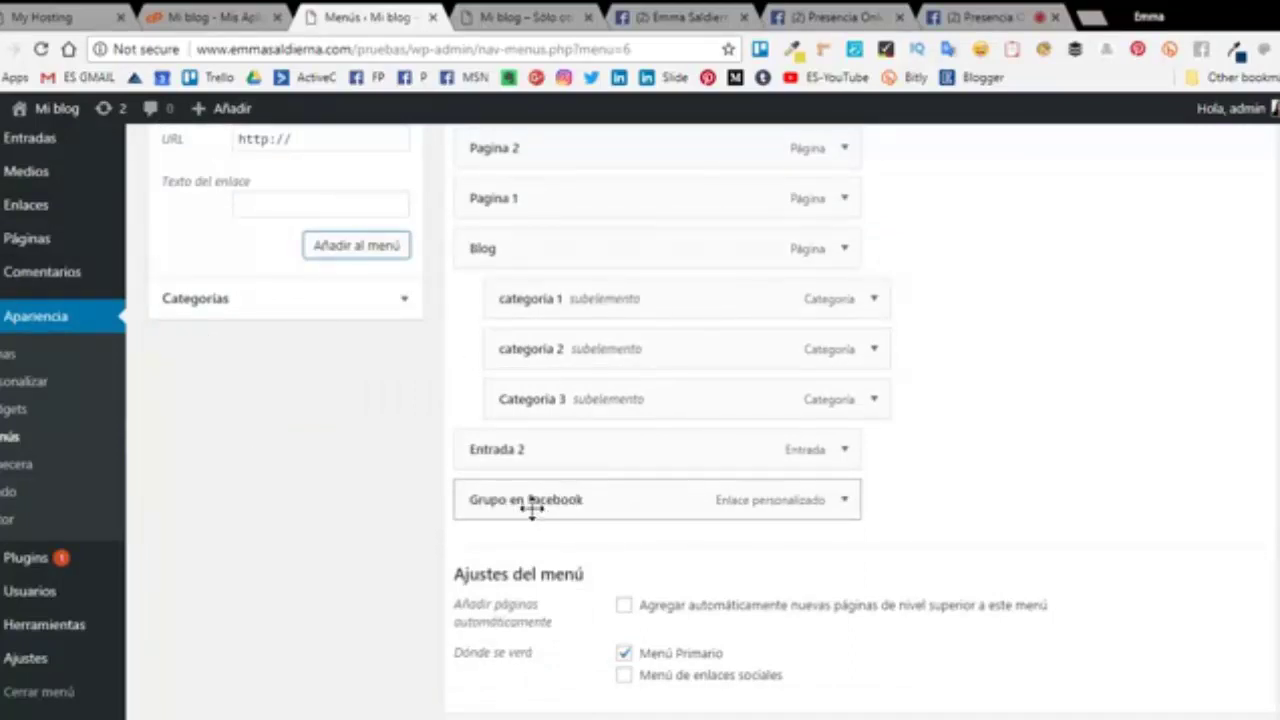
left_click_drag(538, 498, 545, 250)
scroll(545, 355, "up", 3)
scroll(497, 491, "down", 2)
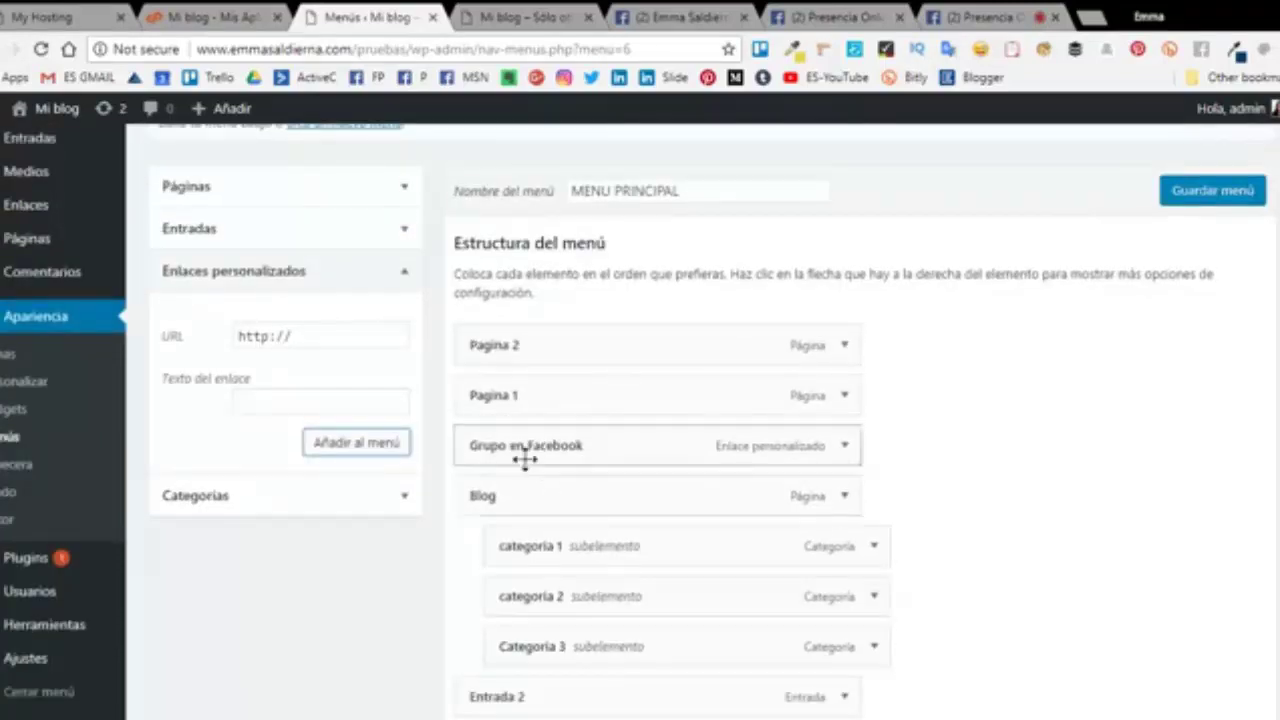
Save MENU PRINCIPAL with the Grupo en Facebook item placed between Pagina 1 and Blog.
scroll(535, 468, "up", 2)
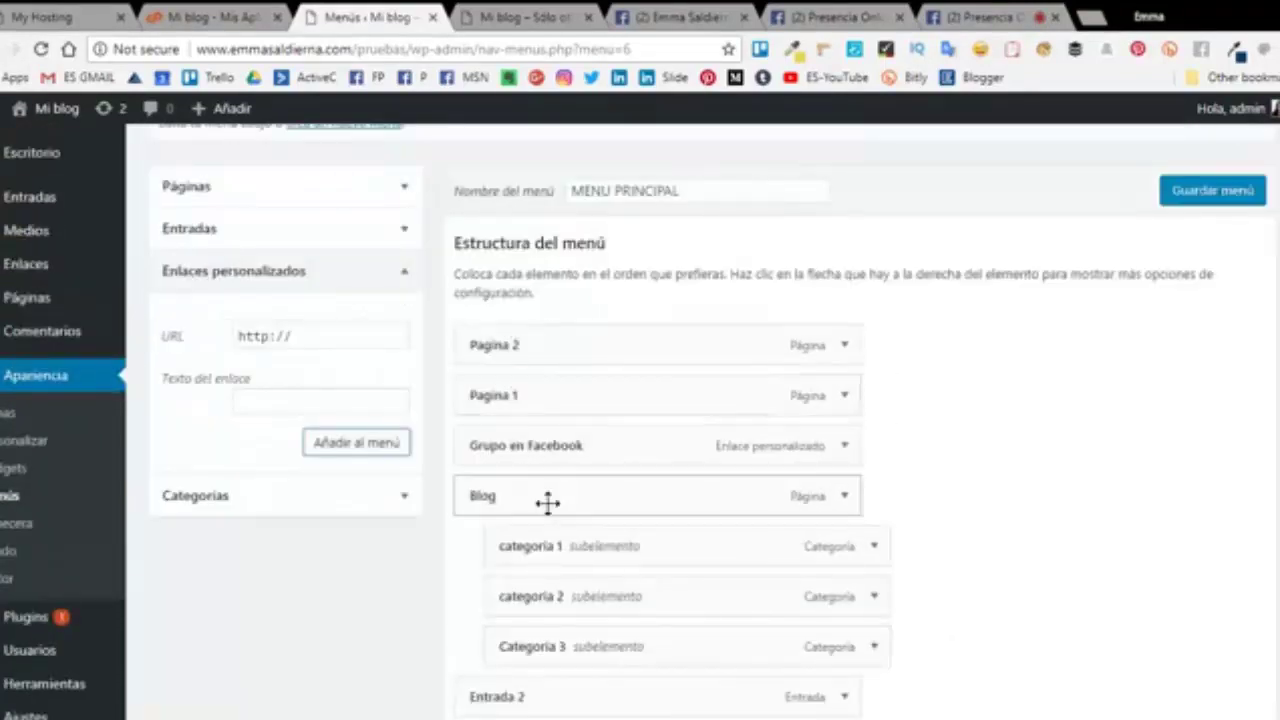
scroll(546, 503, "down", 3)
scroll(600, 580, "down", 1)
left_click(1205, 650)
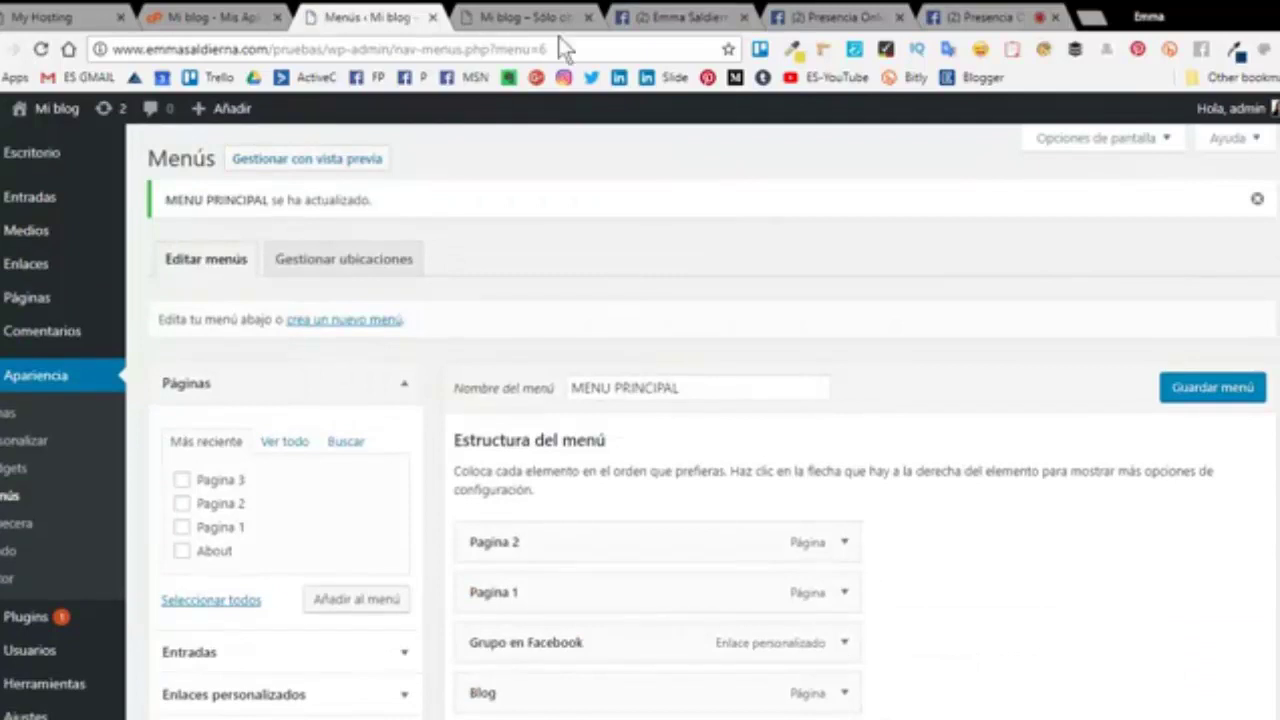
Reload the site, test the Grupo en Facebook link in its navigation menu, and return to the site.
left_click(540, 17)
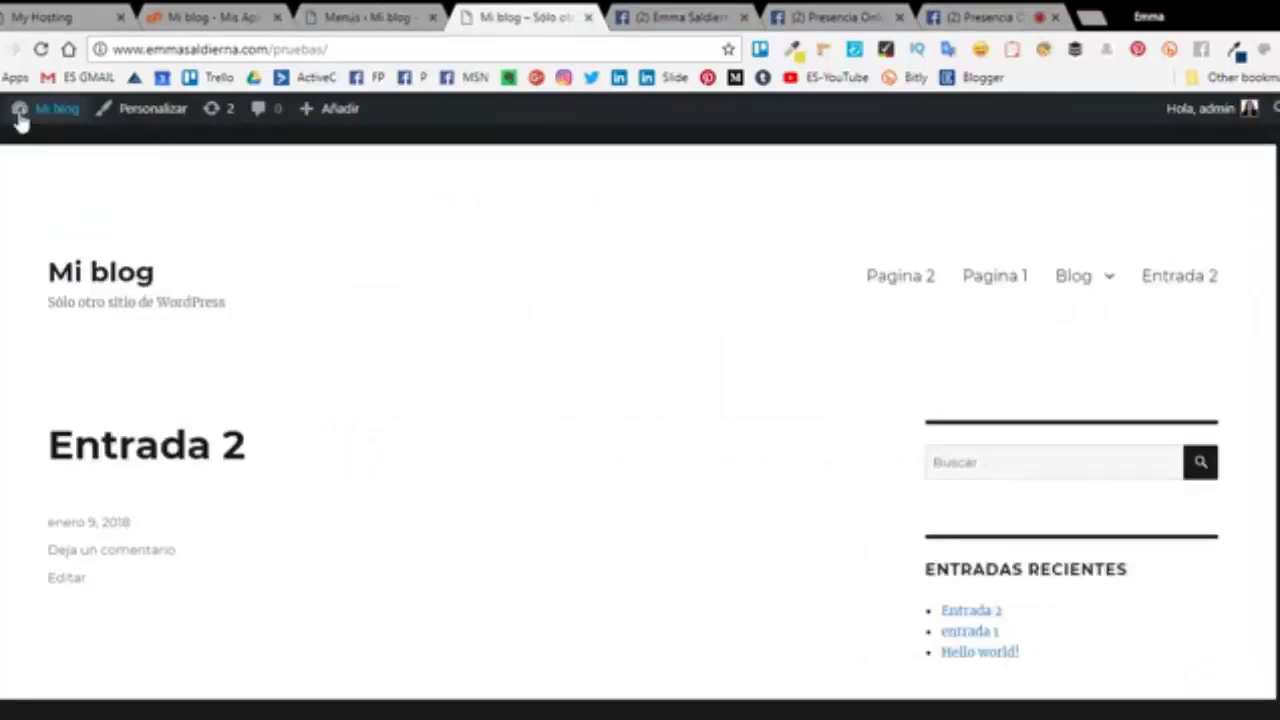
left_click(41, 51)
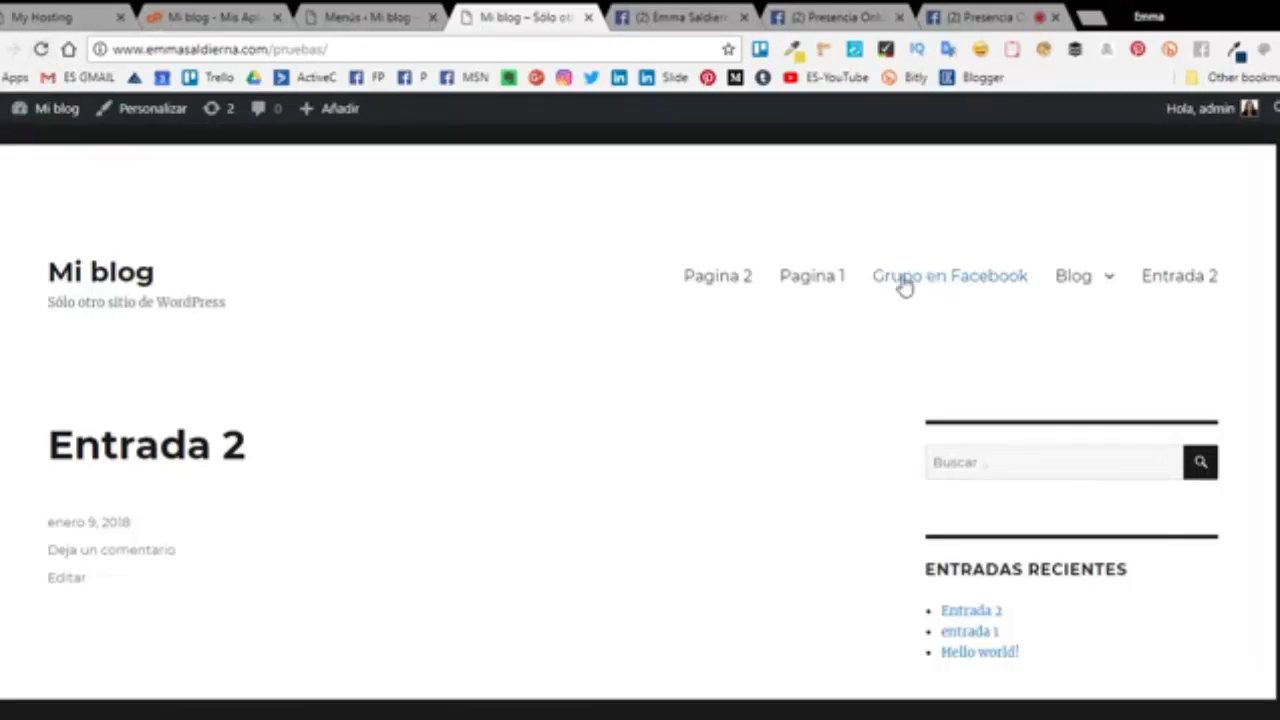
left_click(960, 286)
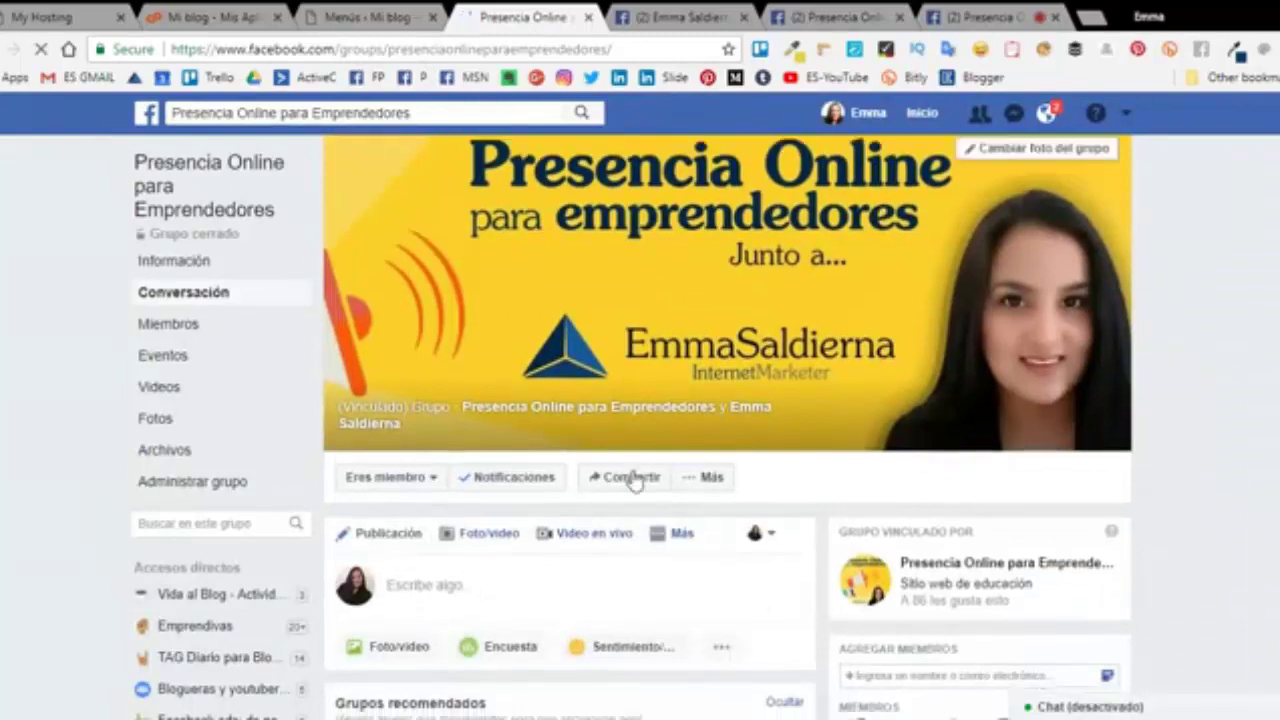
scroll(651, 550, "down", 3)
scroll(640, 548, "up", 3)
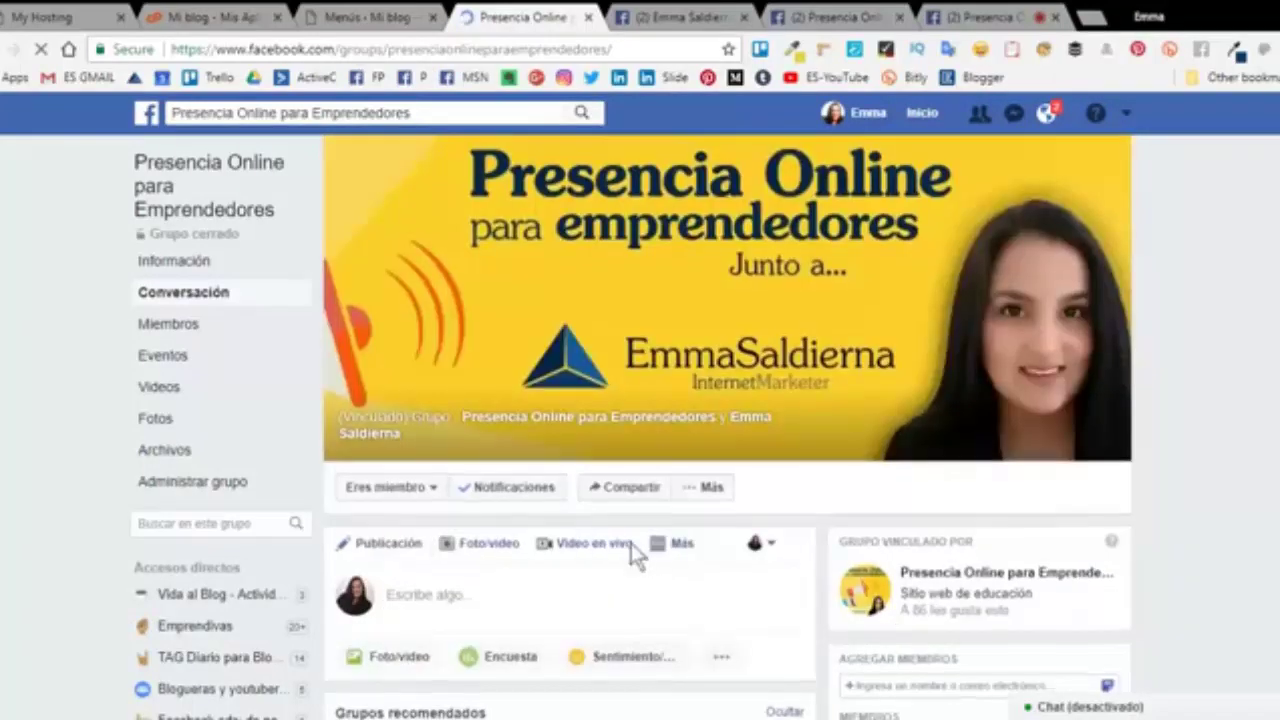
left_click(13, 49)
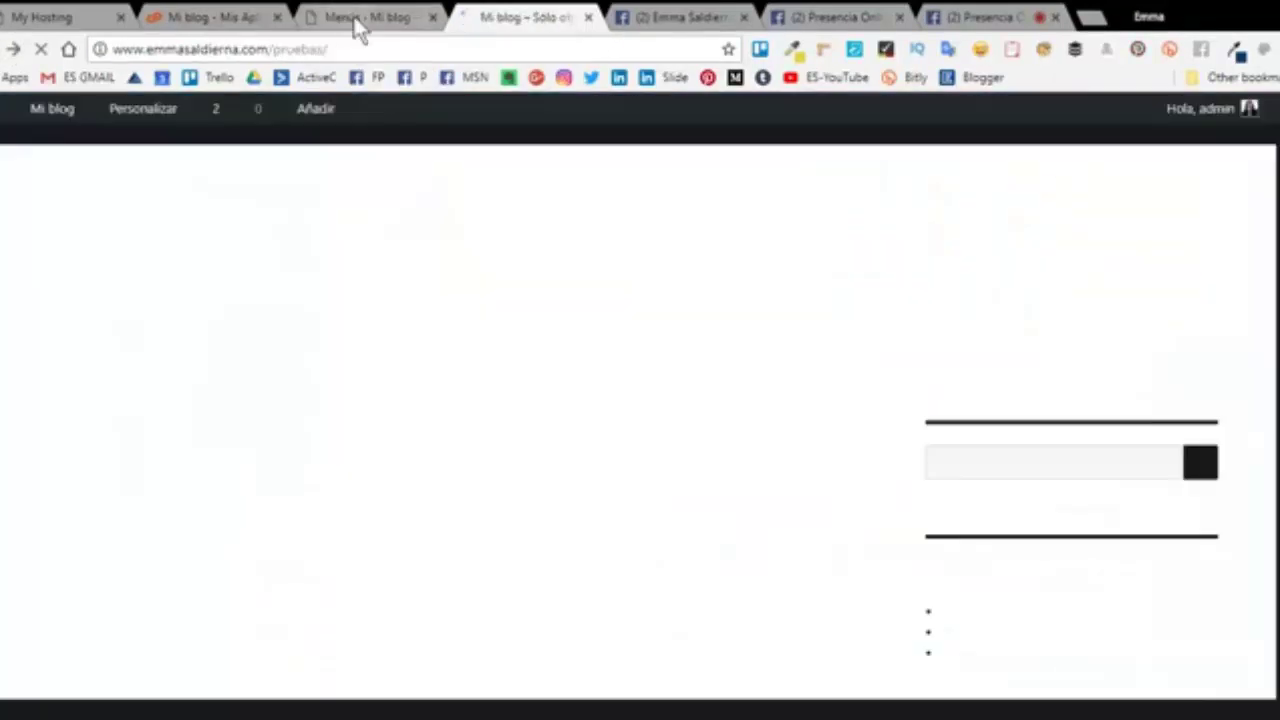
Compare the menu structure in the menu editor with the navigation menu on the site.
left_click(365, 17)
scroll(224, 516, "down", 3)
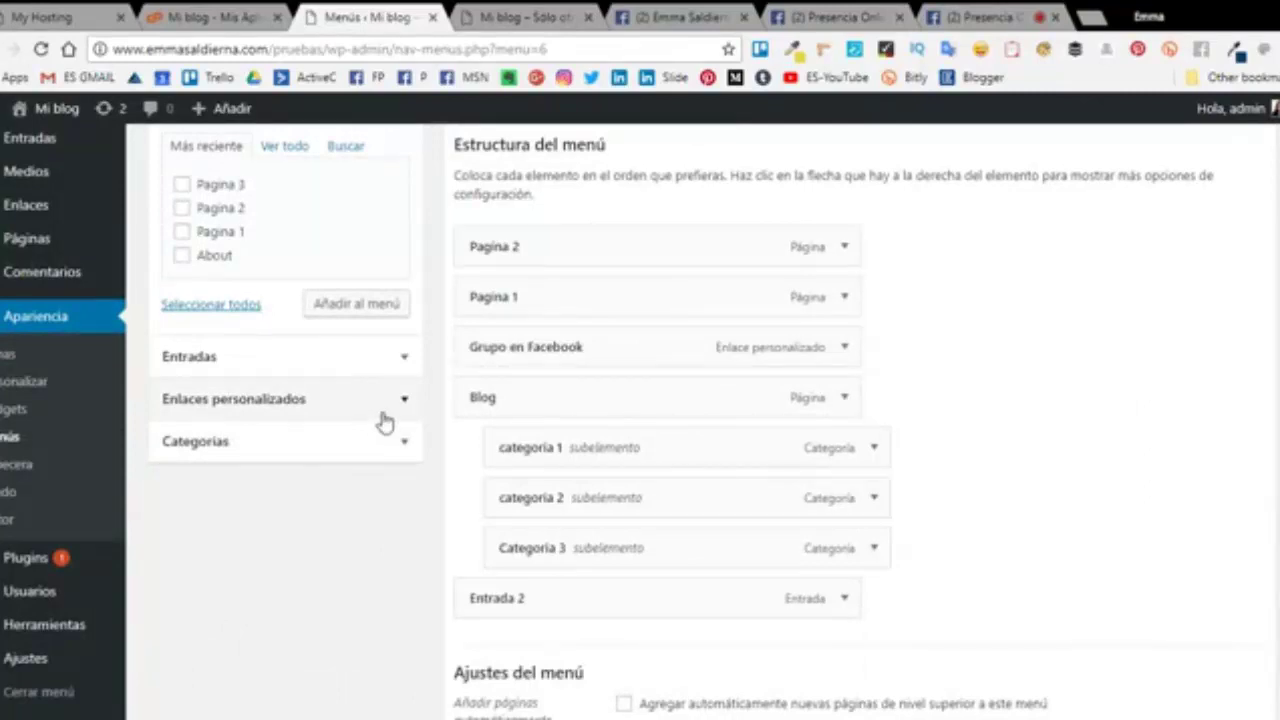
scroll(386, 420, "up", 1)
scroll(386, 420, "down", 1)
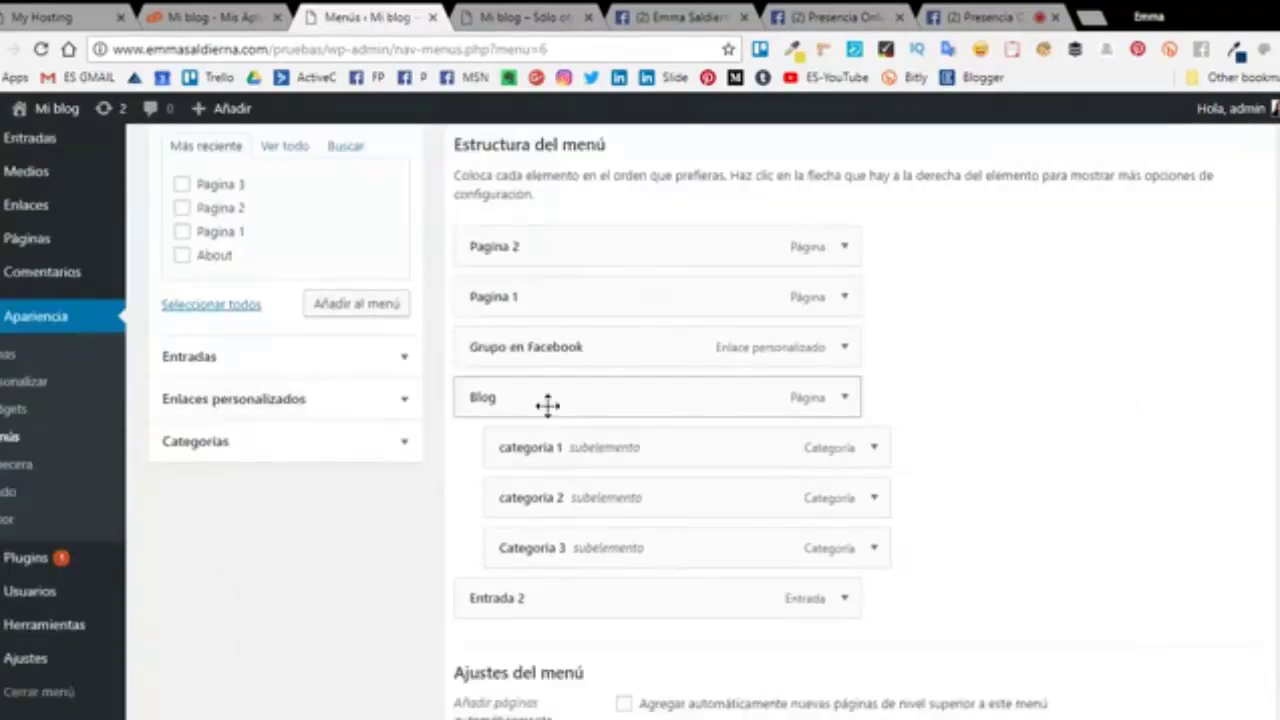
scroll(548, 404, "up", 3)
left_click(548, 18)
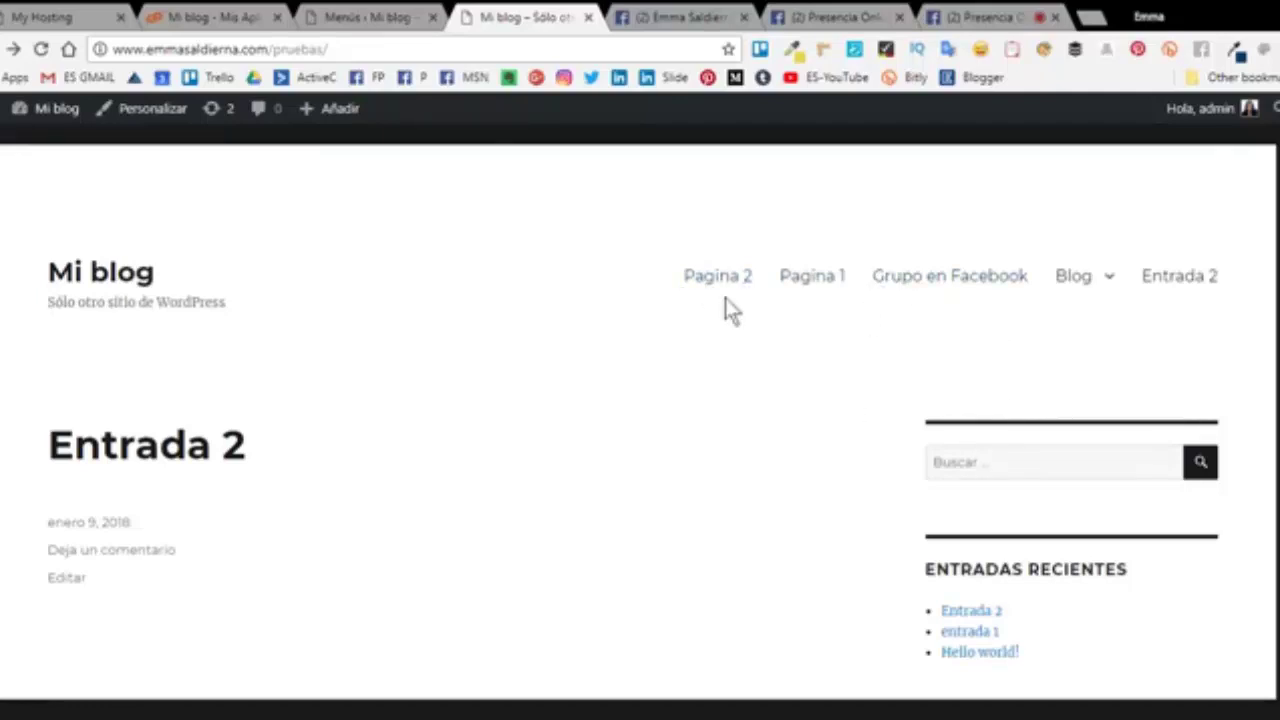
Return to the menu editor and add the About page to the menu.
left_click(368, 18)
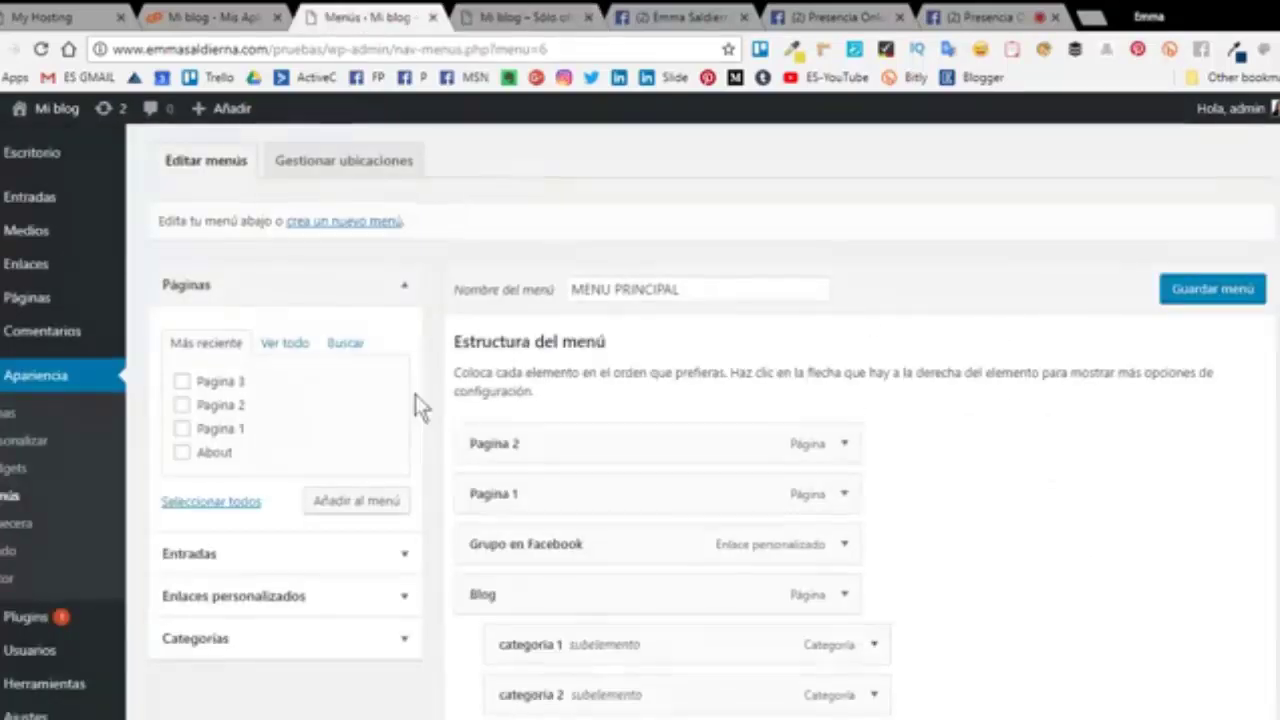
scroll(351, 466, "down", 2)
scroll(397, 517, "up", 3)
scroll(297, 323, "down", 2)
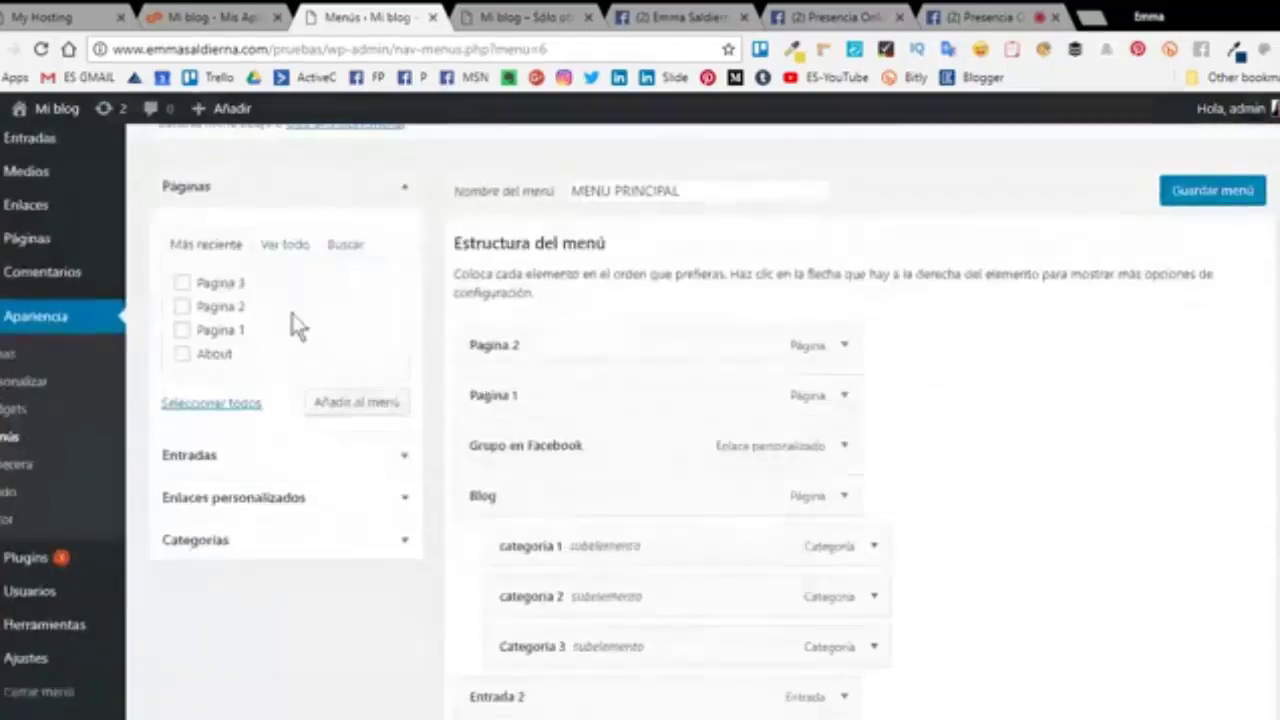
scroll(343, 391, "up", 1)
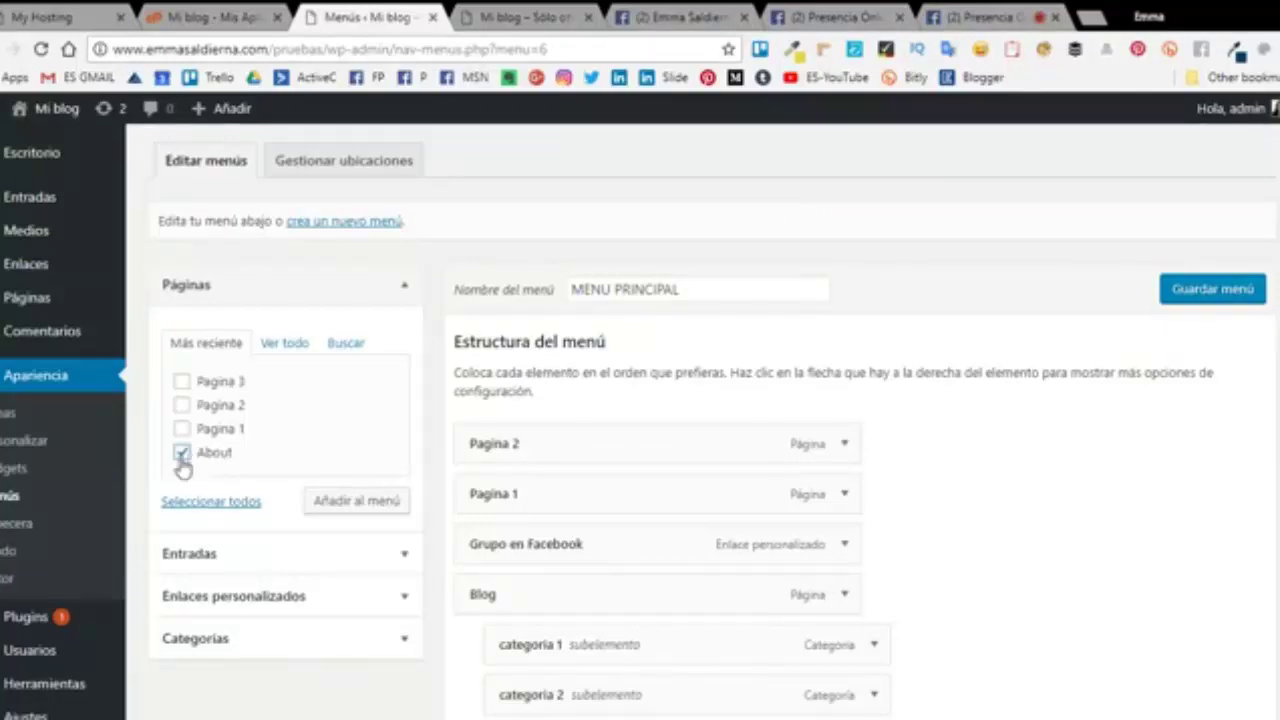
left_click(340, 505)
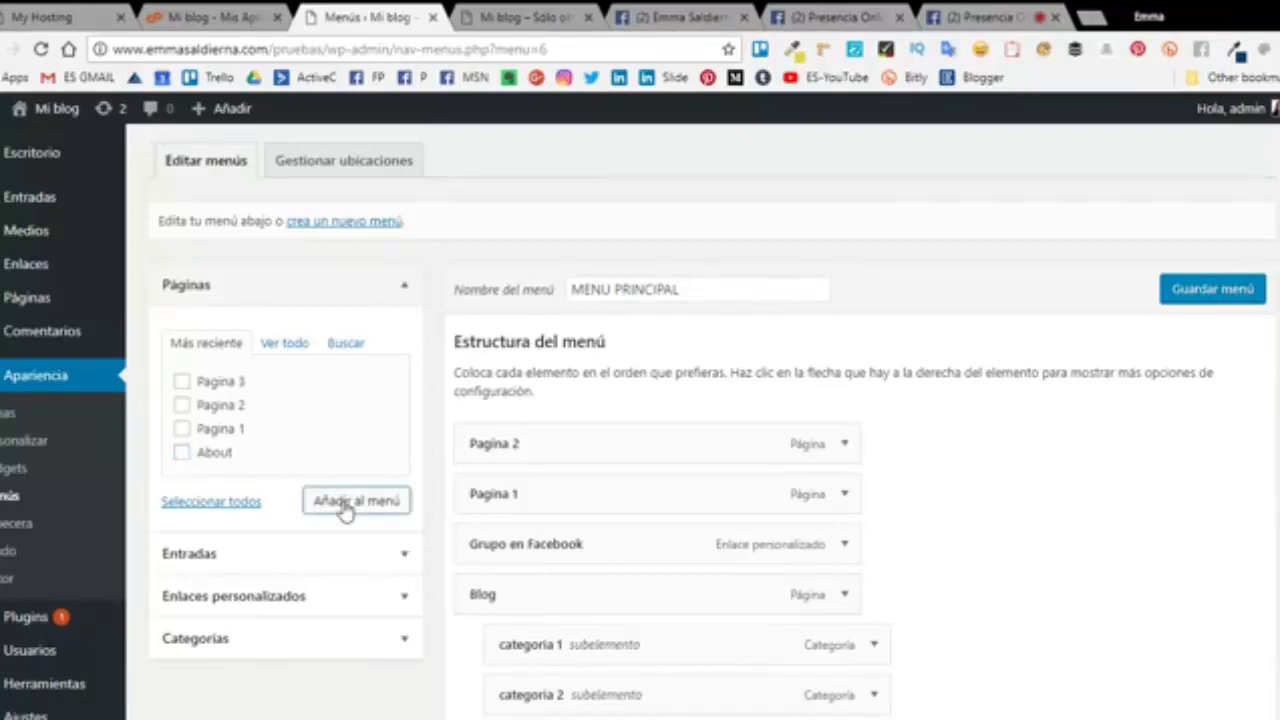
Move the About item above Pagina 2 as the first menu item and save the menu.
scroll(563, 649, "down", 4)
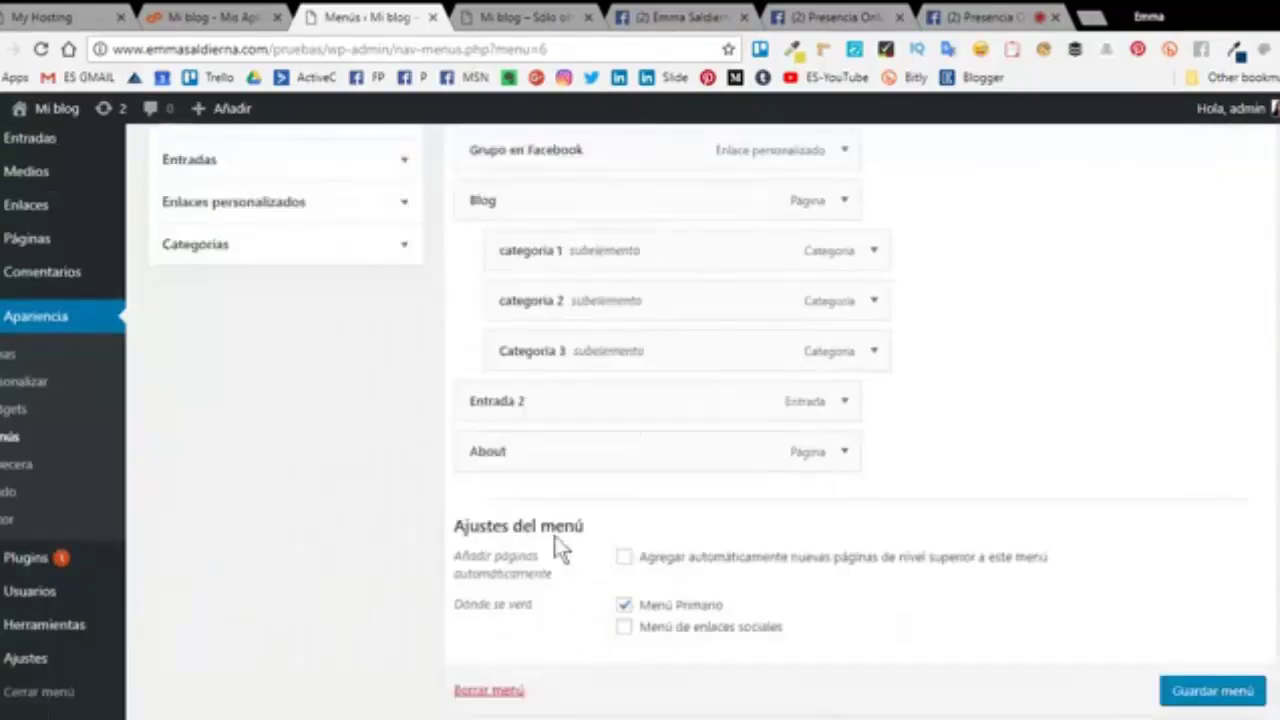
left_click_drag(555, 460, 569, 357)
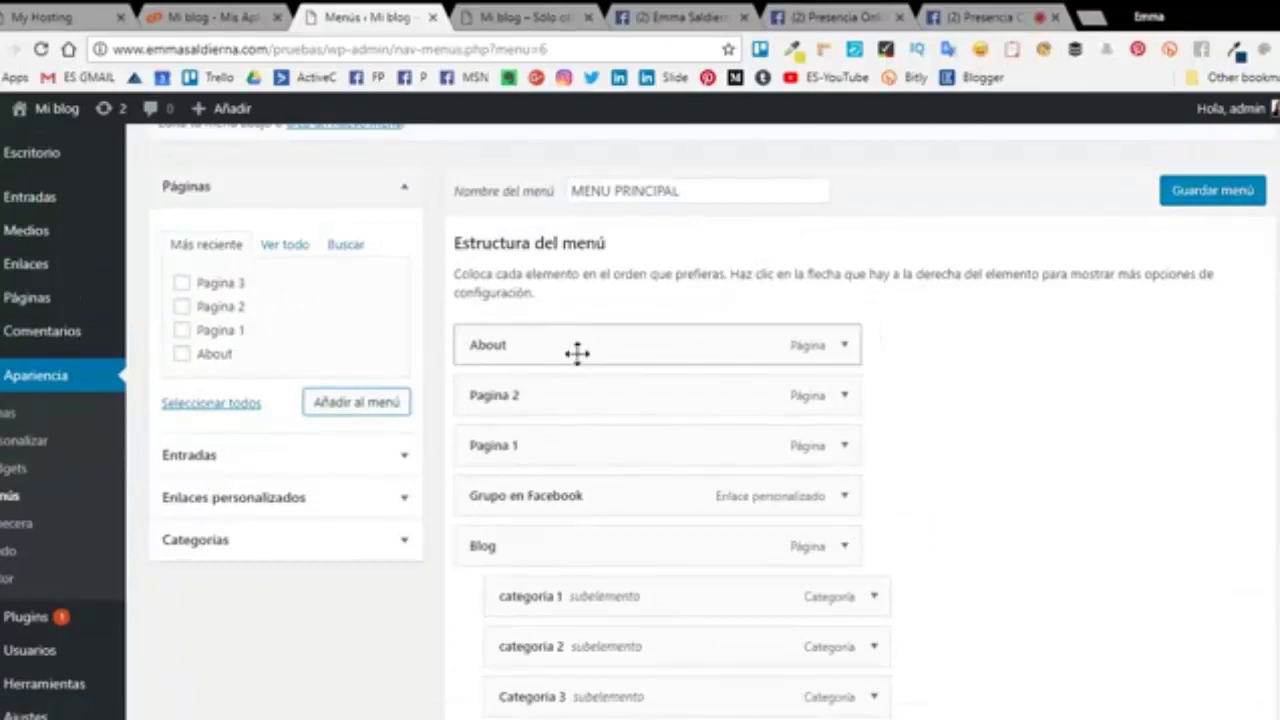
scroll(1234, 586, "down", 5)
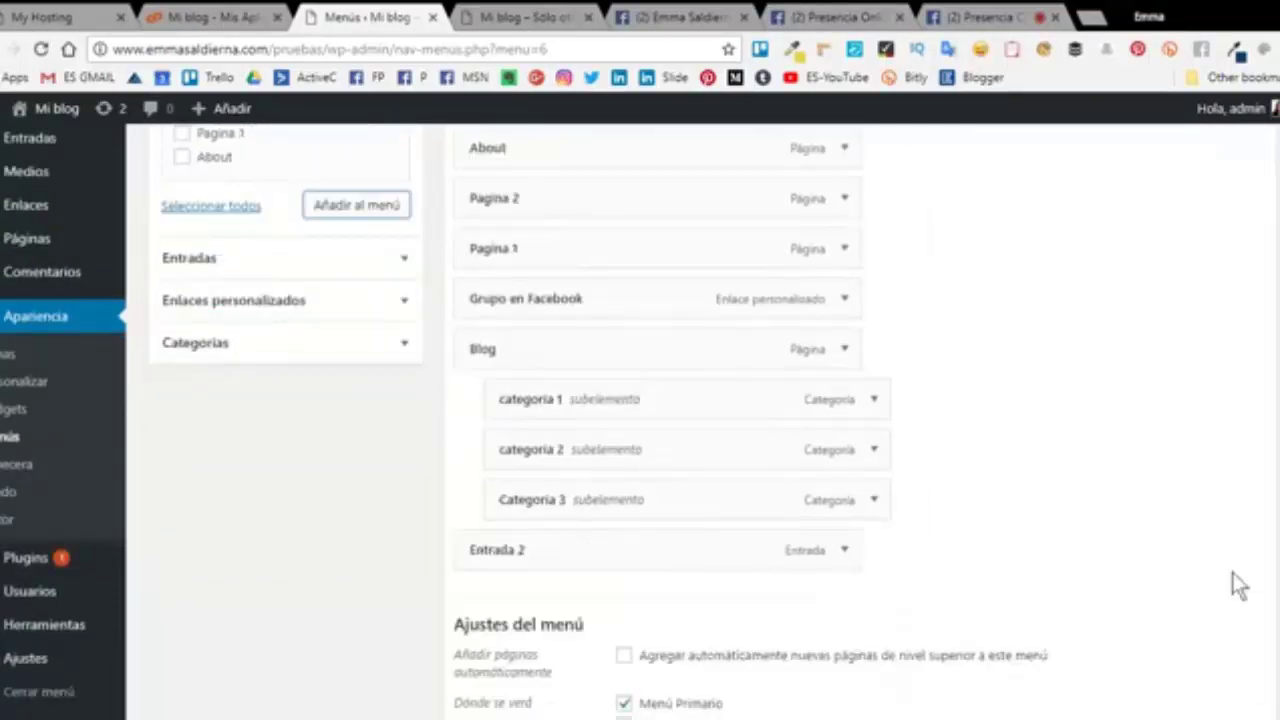
left_click(1214, 620)
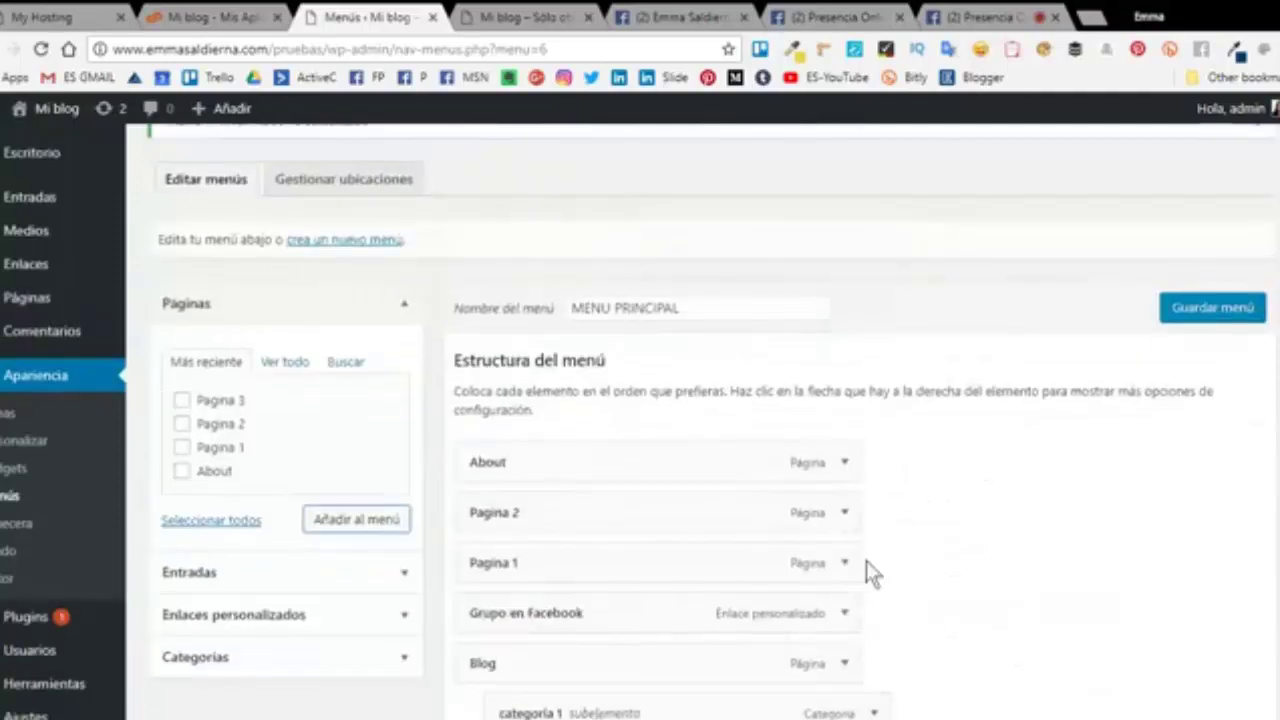
Change the About item's navigation label to Inicio and save the menu.
left_click(844, 366)
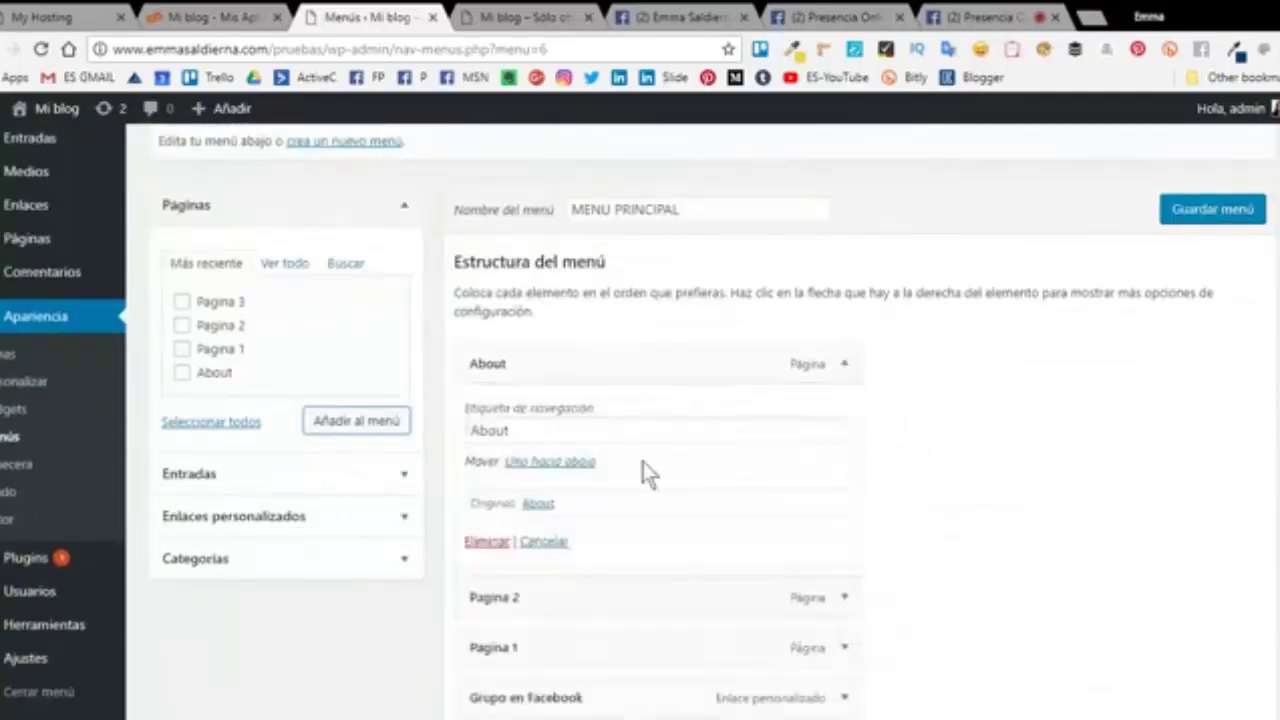
left_click_drag(515, 430, 455, 452)
type("Ini")
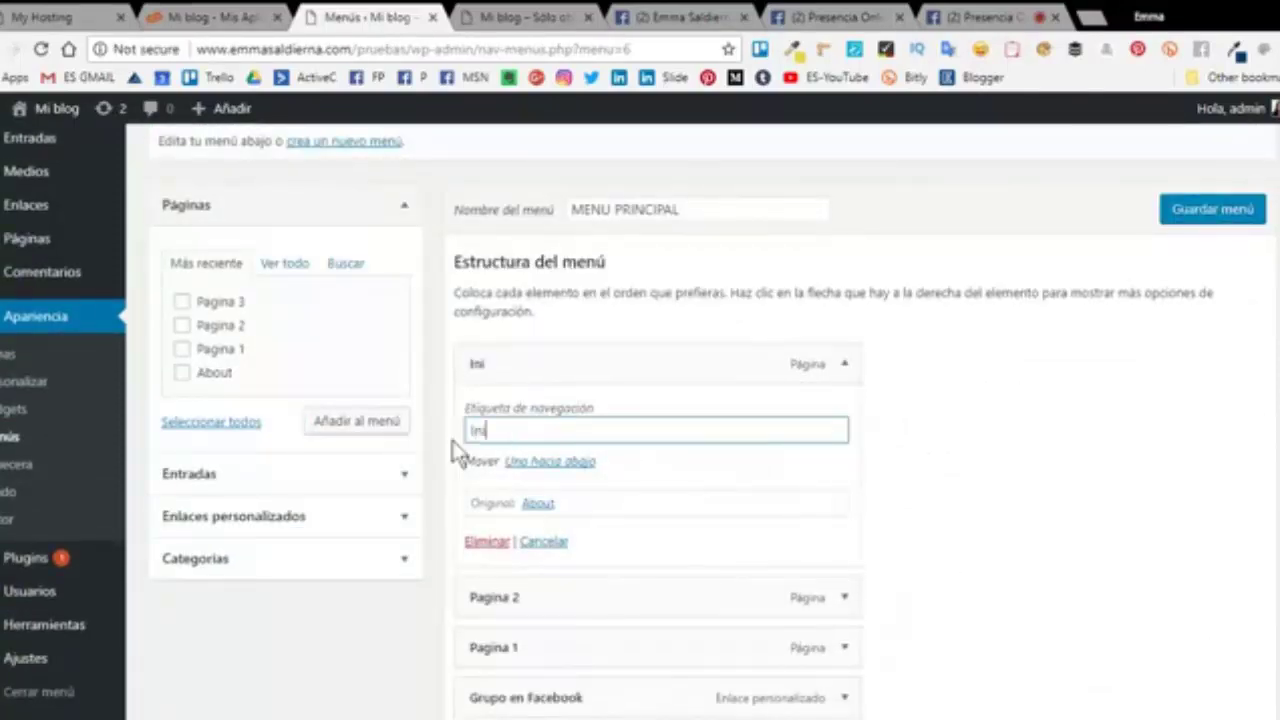
type("cio")
scroll(857, 451, "down", 4)
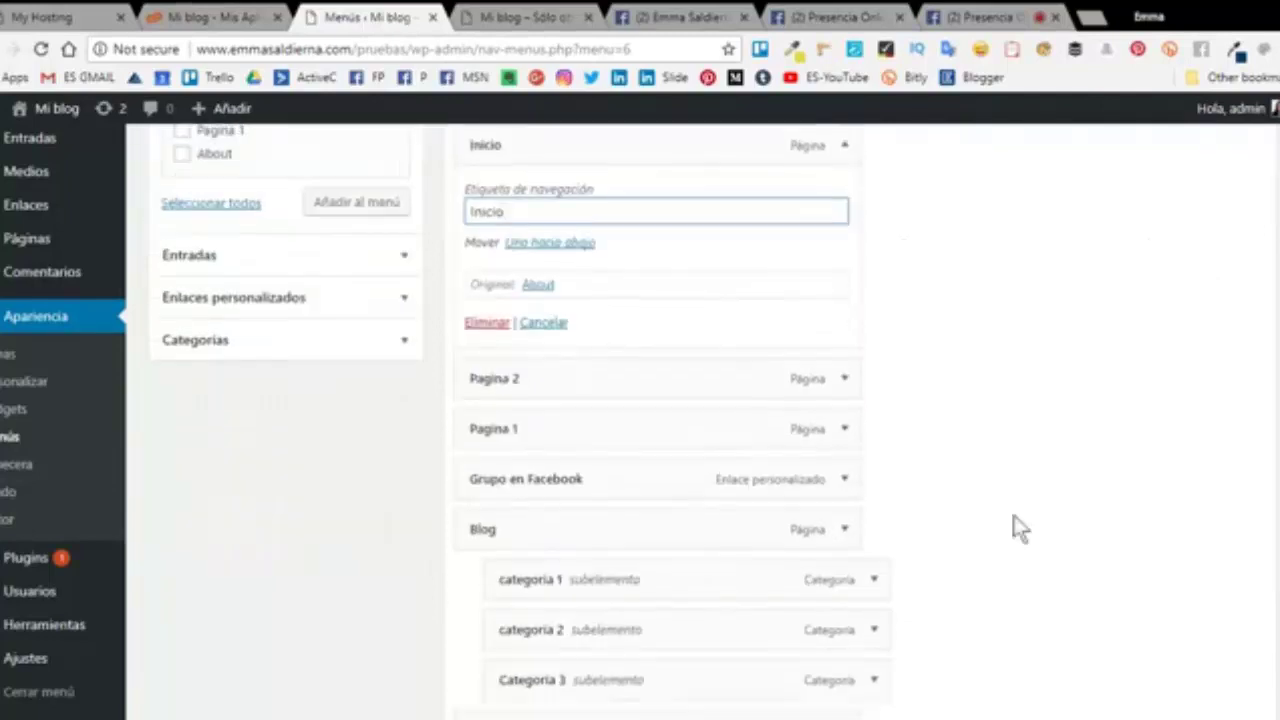
scroll(1198, 628, "down", 2)
left_click(1222, 614)
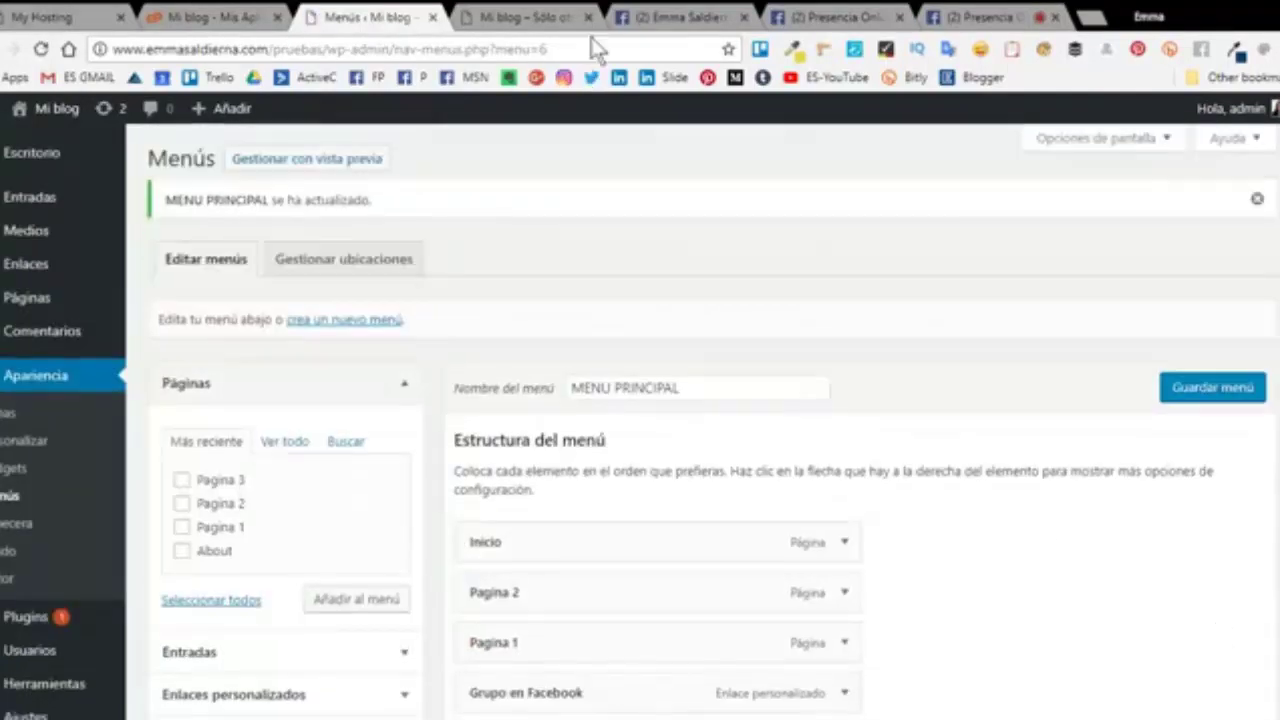
Check the Inicio item in the site's navigation menu and return to the menu editor.
left_click(558, 22)
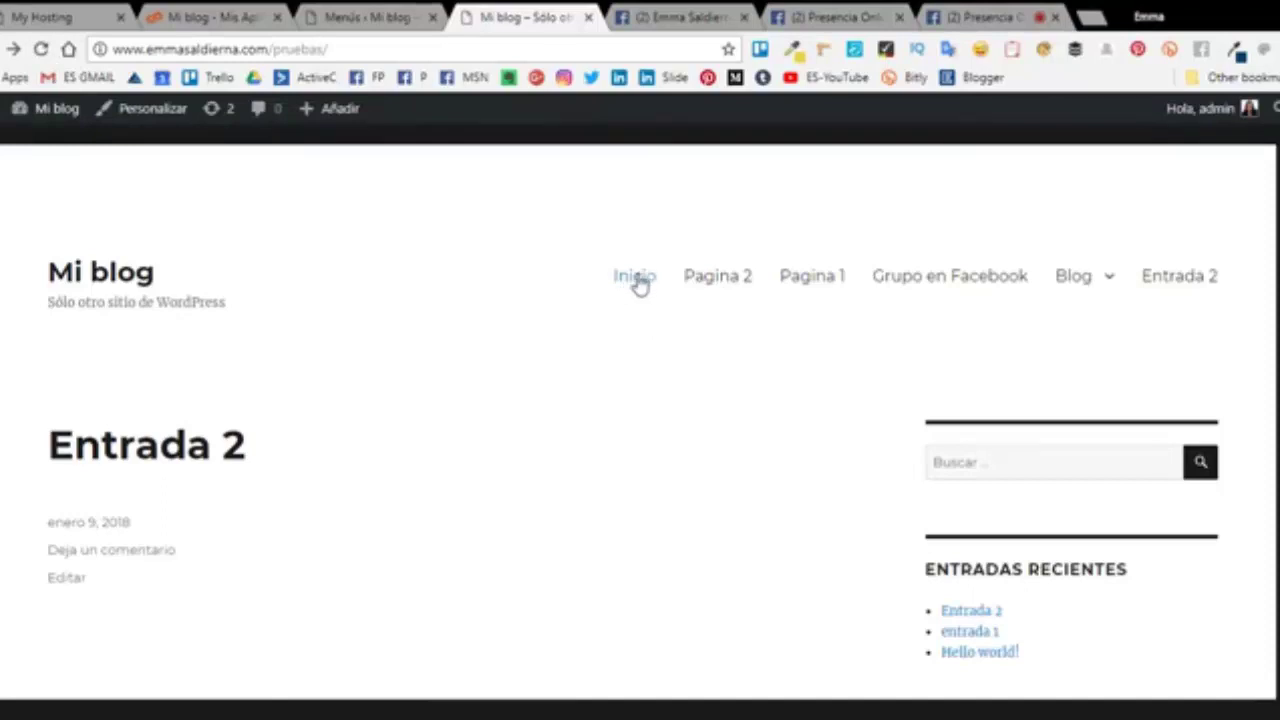
left_click(375, 17)
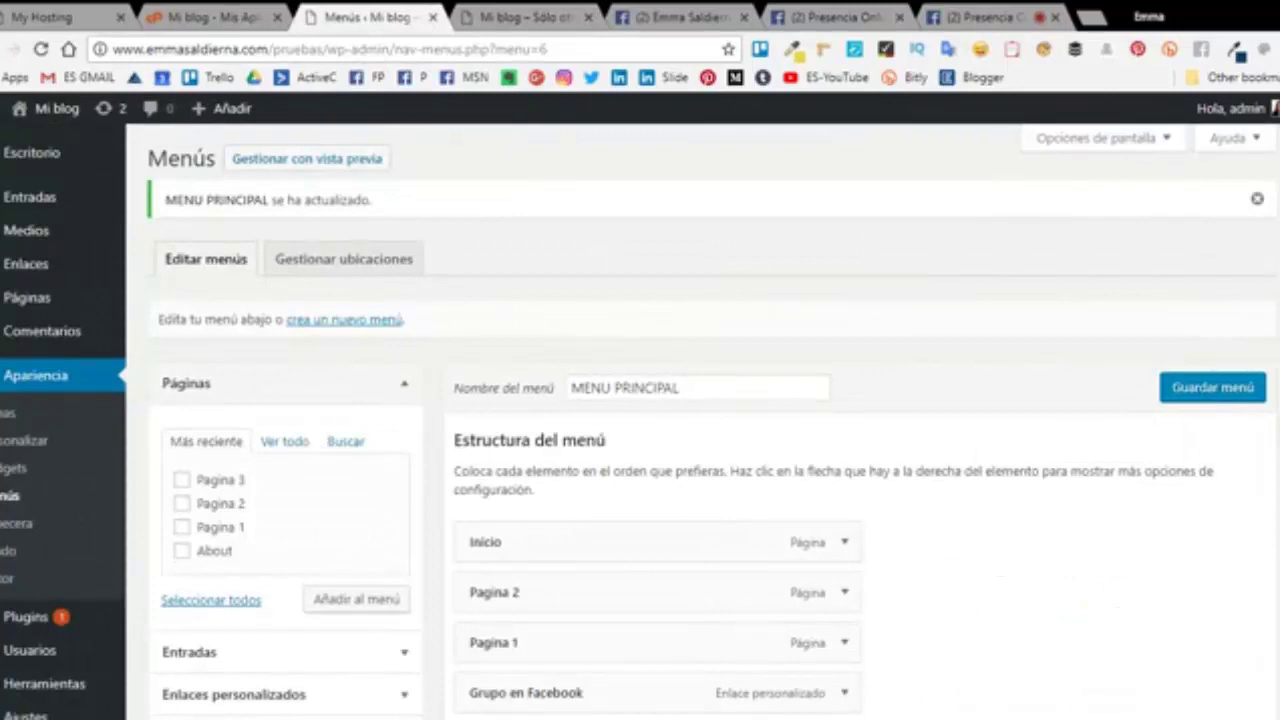
Review the whole menu structure, the available item types and the menu settings in the editor.
scroll(509, 497, "down", 4)
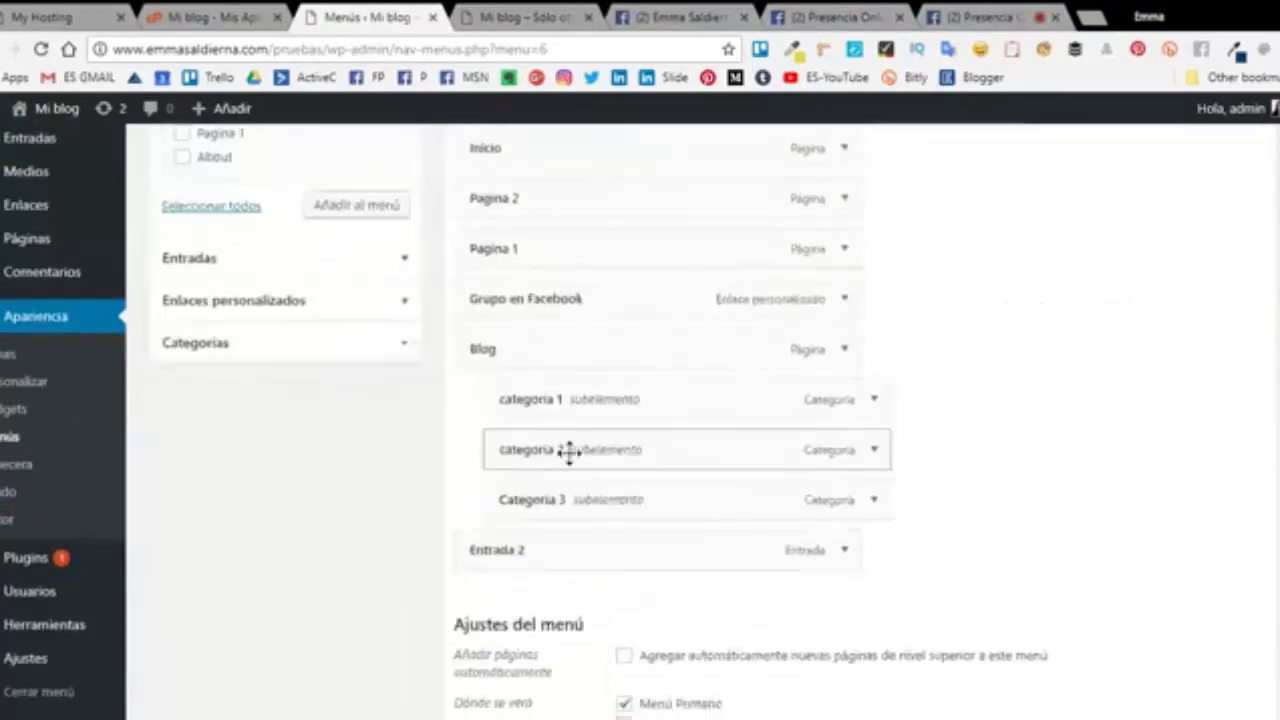
scroll(553, 420, "up", 3)
scroll(553, 420, "down", 1)
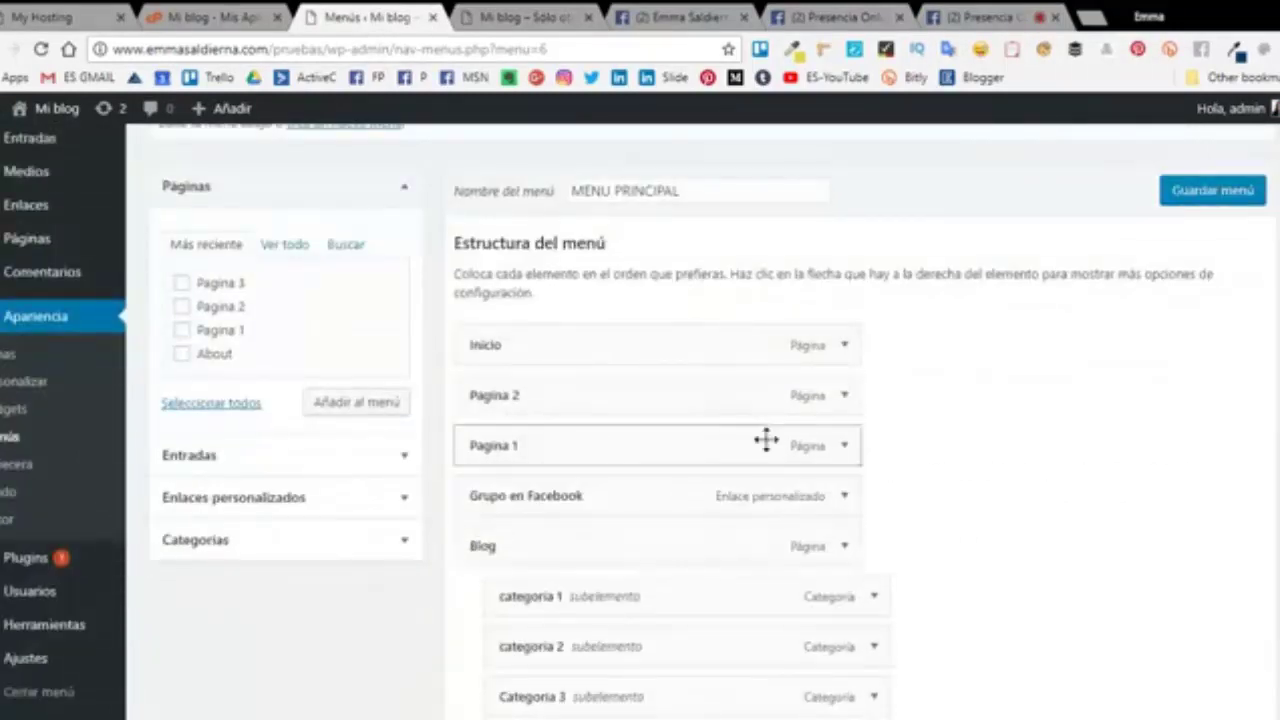
scroll(766, 437, "down", 2)
scroll(717, 534, "down", 2)
scroll(786, 491, "up", 6)
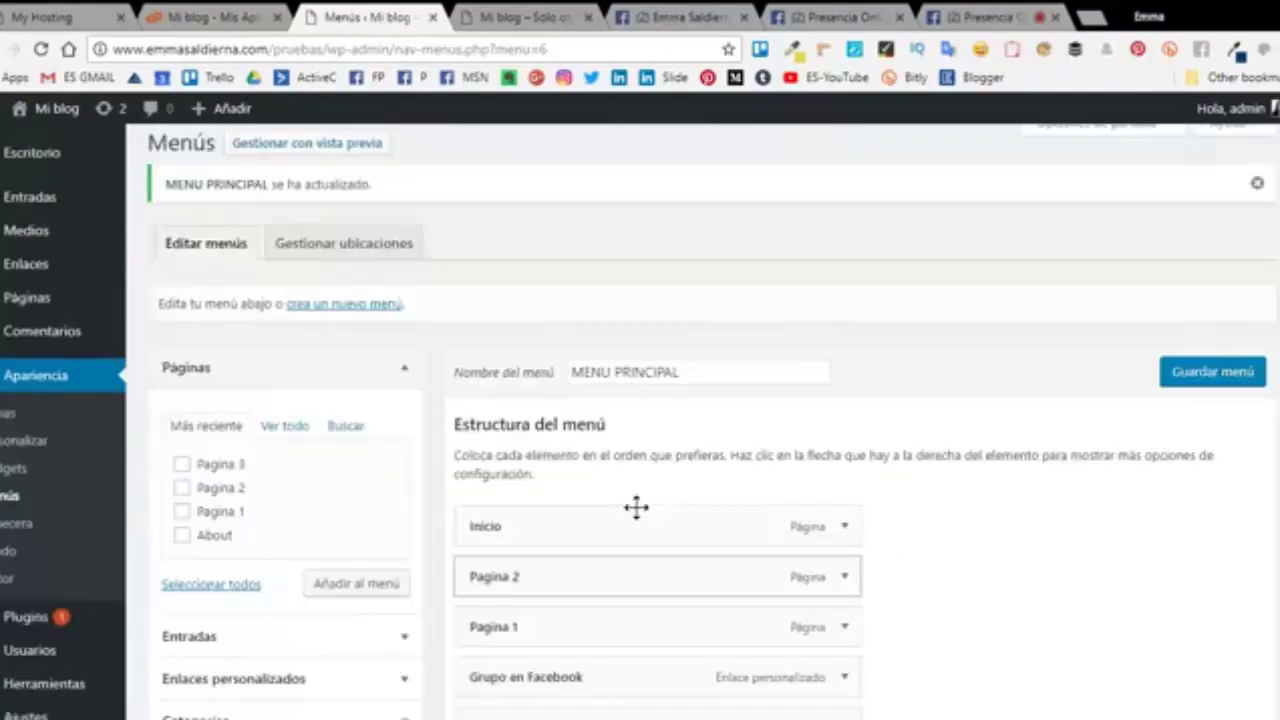
scroll(634, 509, "down", 4)
scroll(563, 600, "down", 2)
scroll(477, 560, "up", 5)
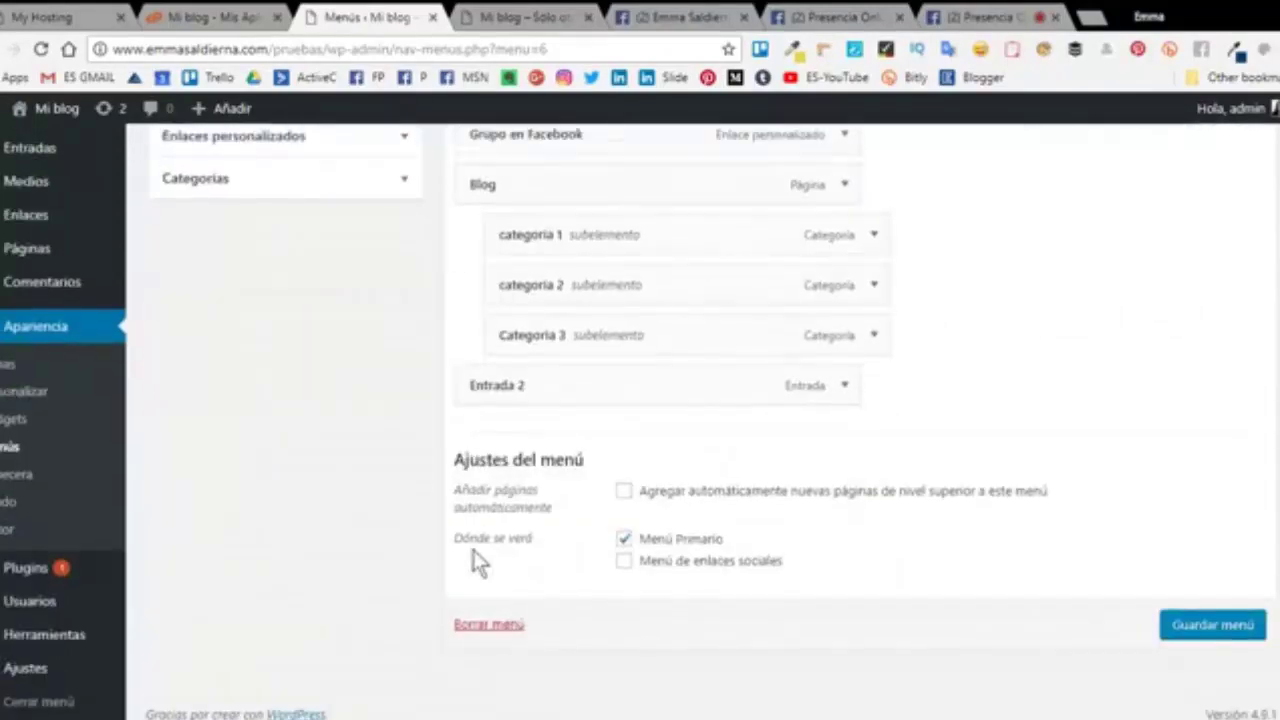
scroll(260, 485, "down", 3)
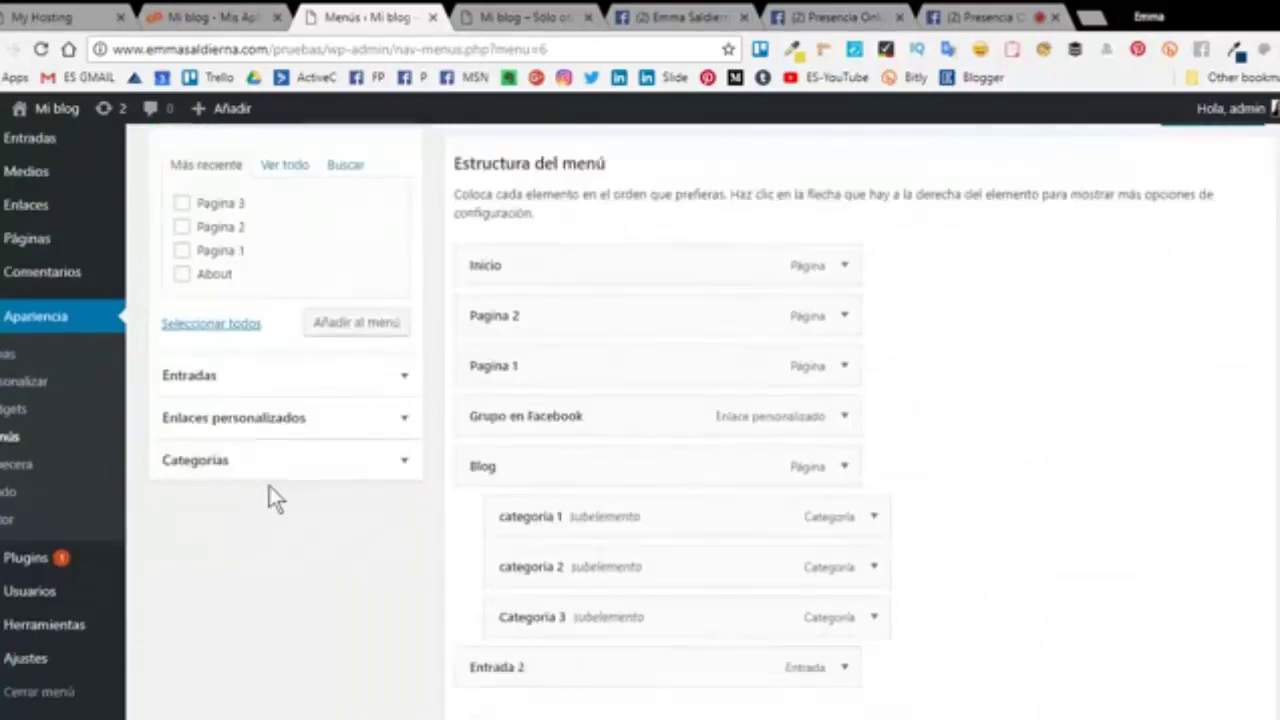
scroll(350, 515, "up", 2)
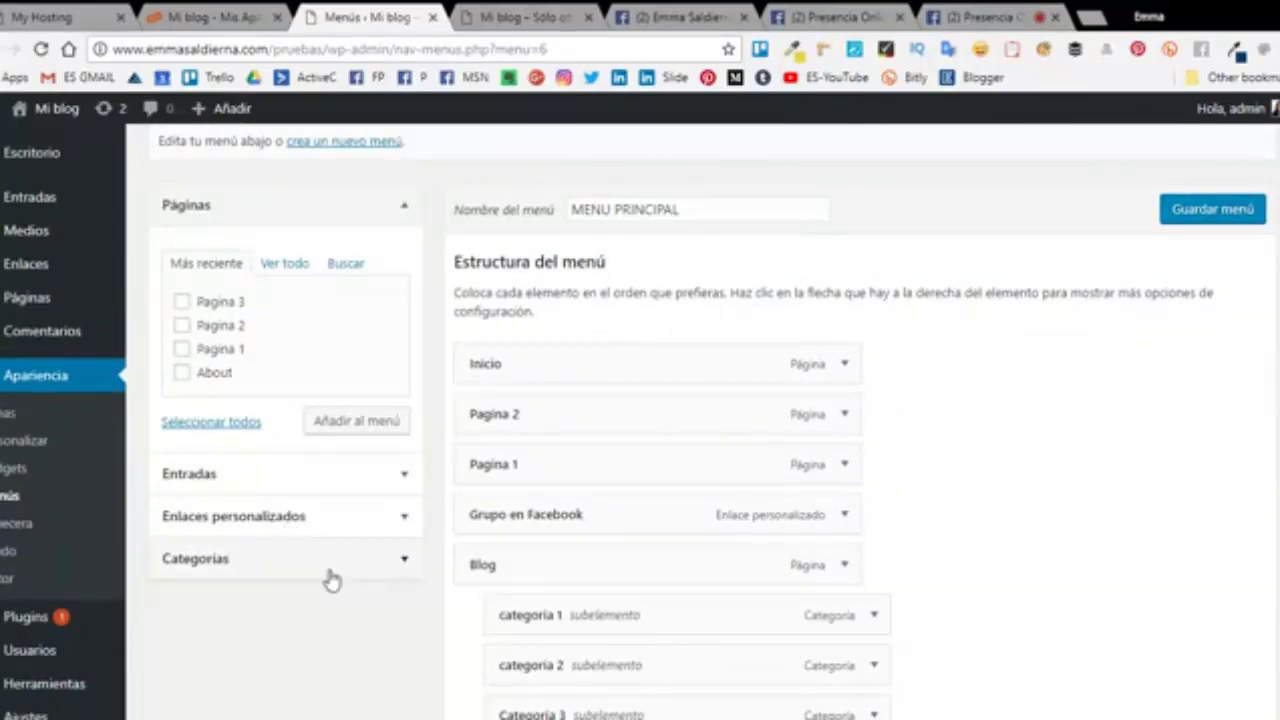
Move Pagina 2 above Inicio in the menu structure, and restore Inicio to the first position.
scroll(332, 580, "down", 2)
scroll(332, 580, "up", 1)
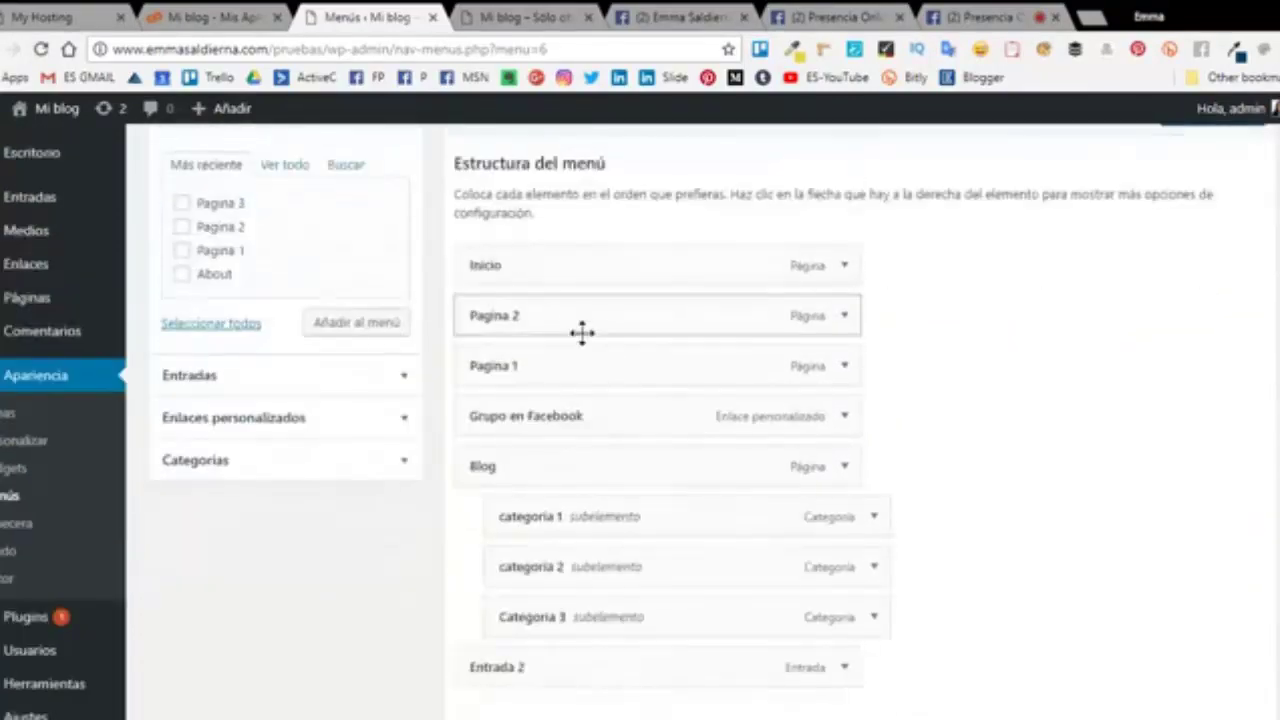
left_click_drag(580, 334, 543, 254)
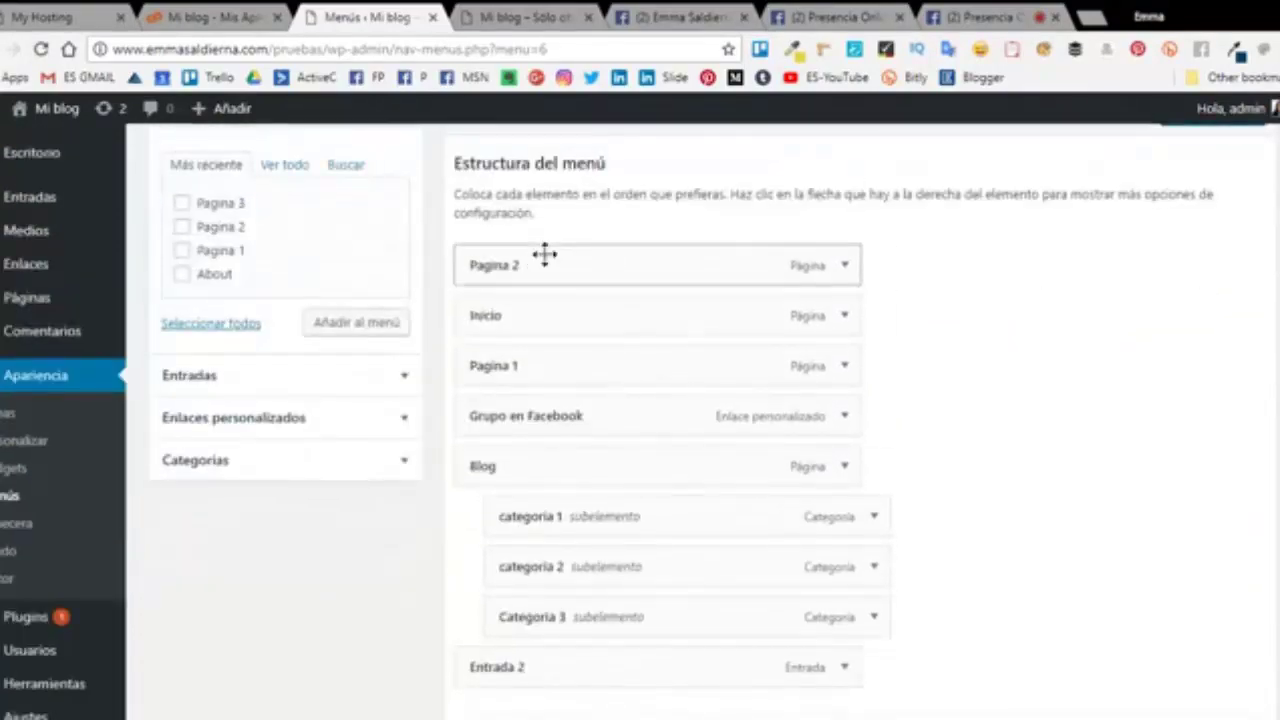
left_click_drag(555, 319, 566, 266)
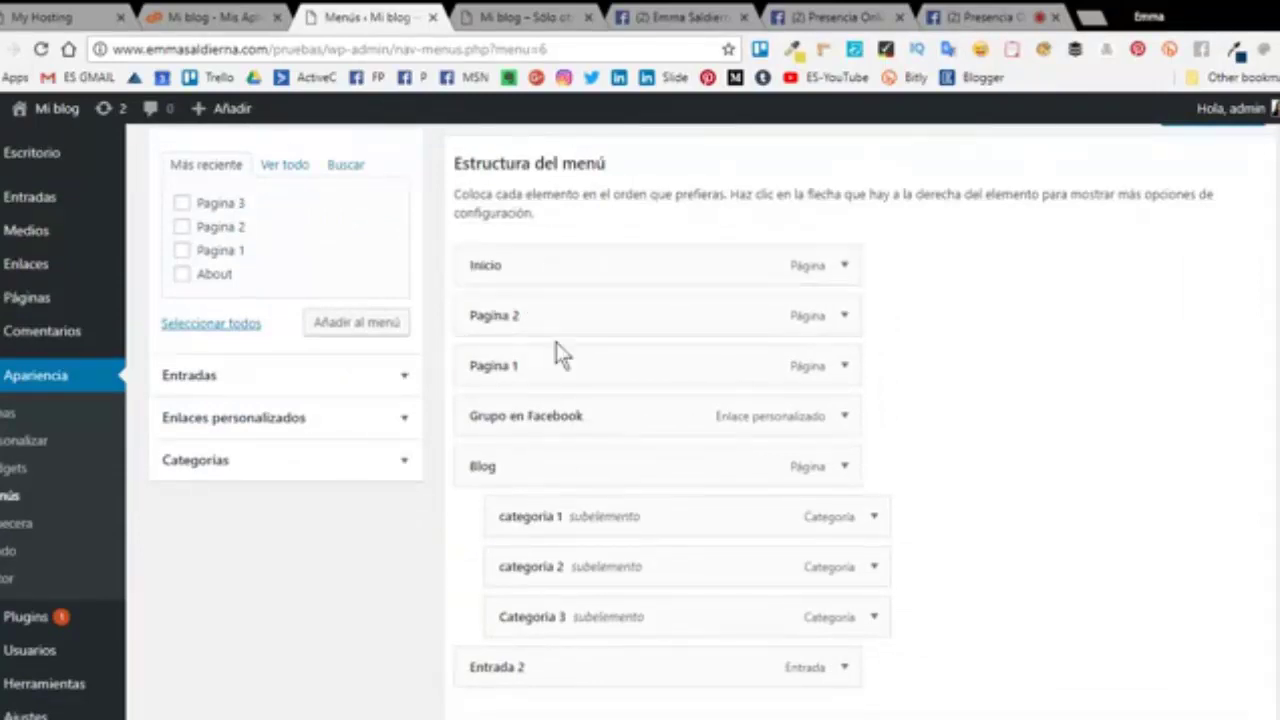
Check the menu's display location setting (Dónde se verá) and return to the menu structure.
scroll(557, 354, "down", 1)
scroll(577, 343, "down", 2)
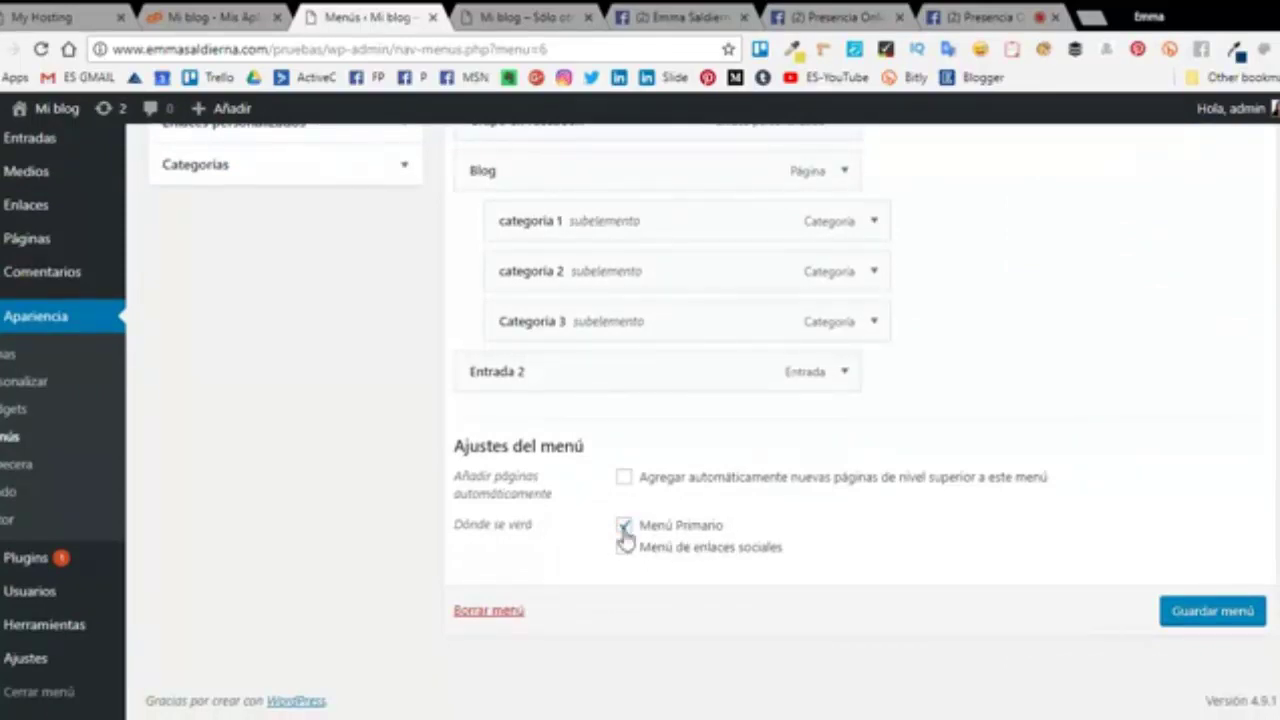
scroll(816, 563, "up", 5)
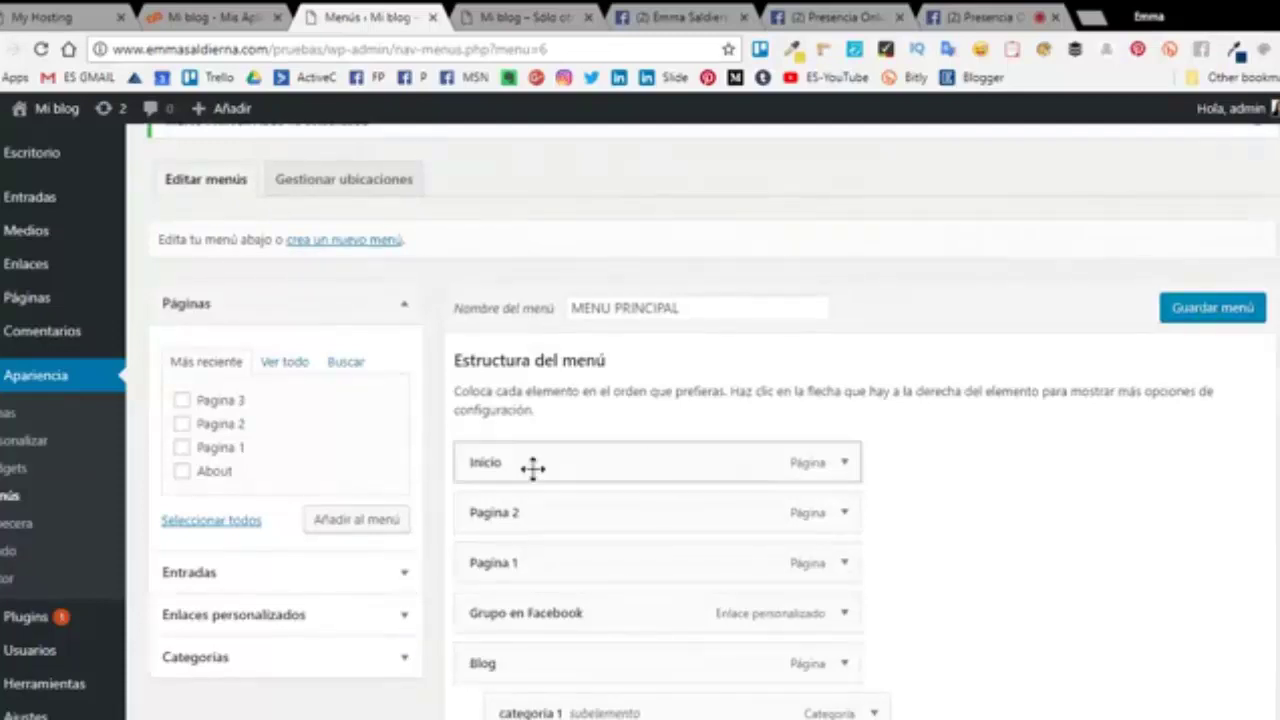
Remove the Entrada 2 item from the MENU PRINCIPAL structure and save the menu.
scroll(534, 478, "down", 2)
scroll(893, 476, "up", 1)
scroll(1183, 343, "up", 1)
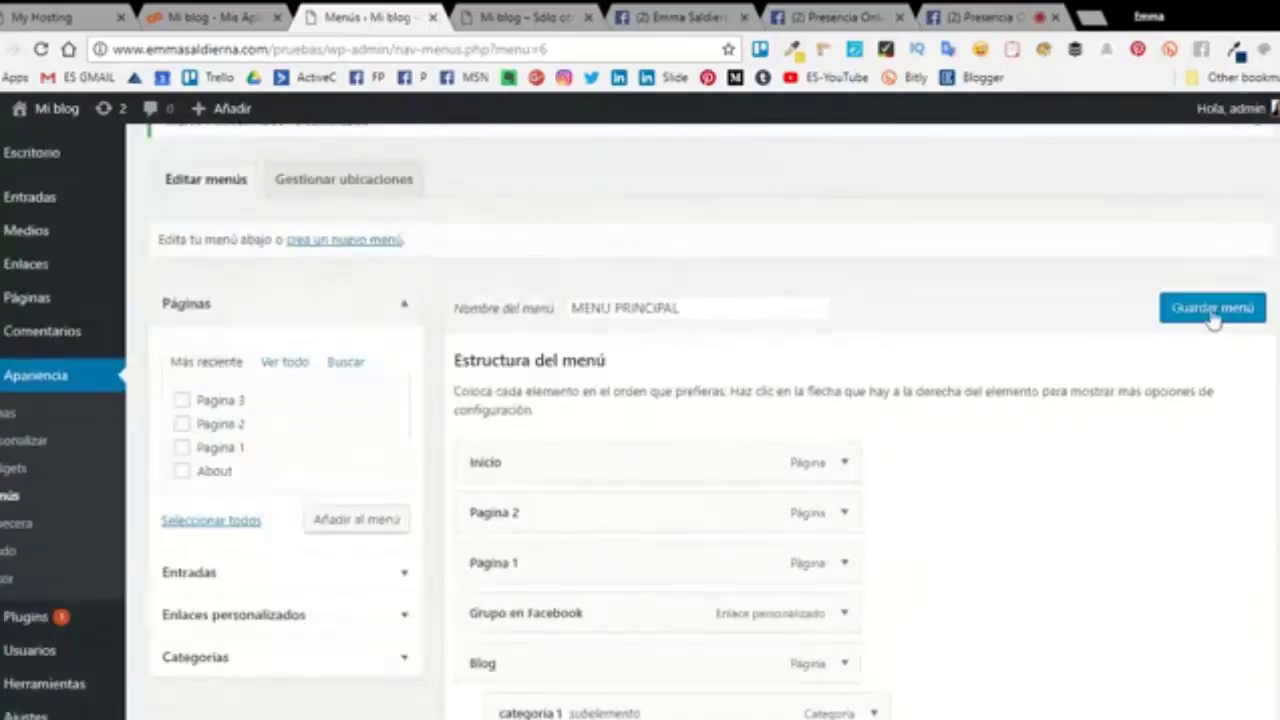
scroll(752, 393, "down", 2)
scroll(543, 508, "up", 2)
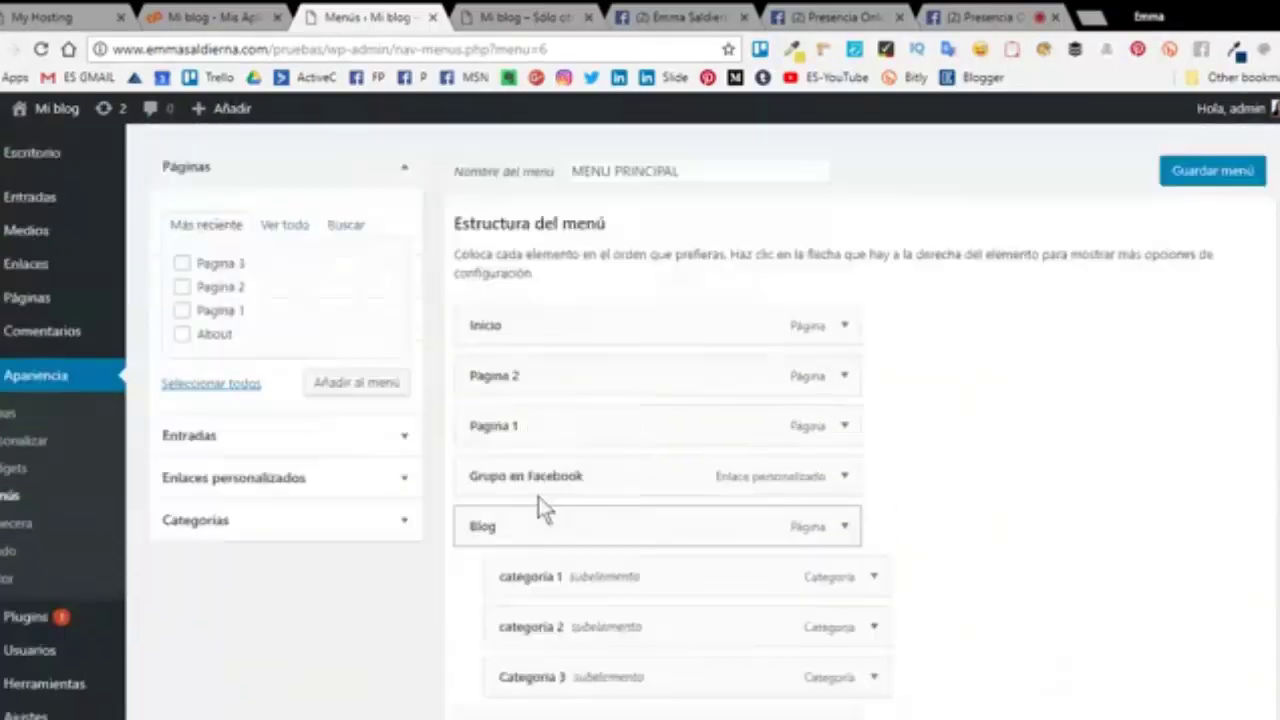
scroll(712, 455, "down", 3)
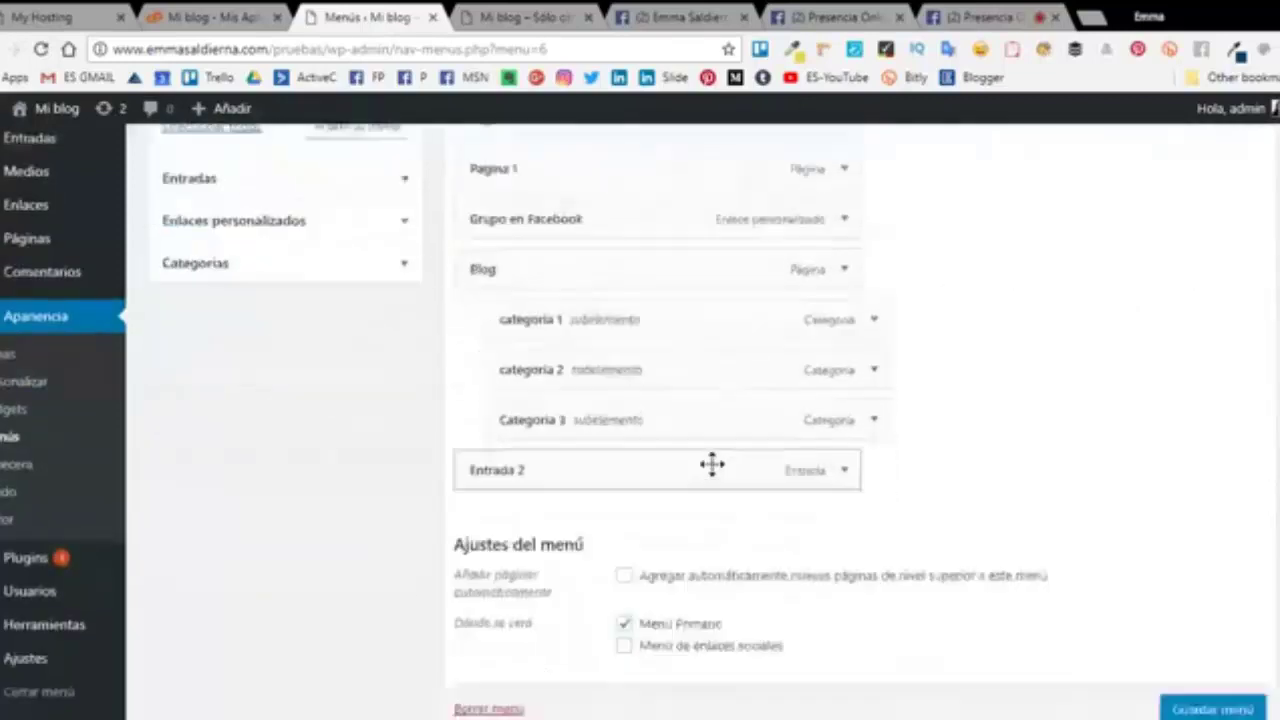
left_click(846, 472)
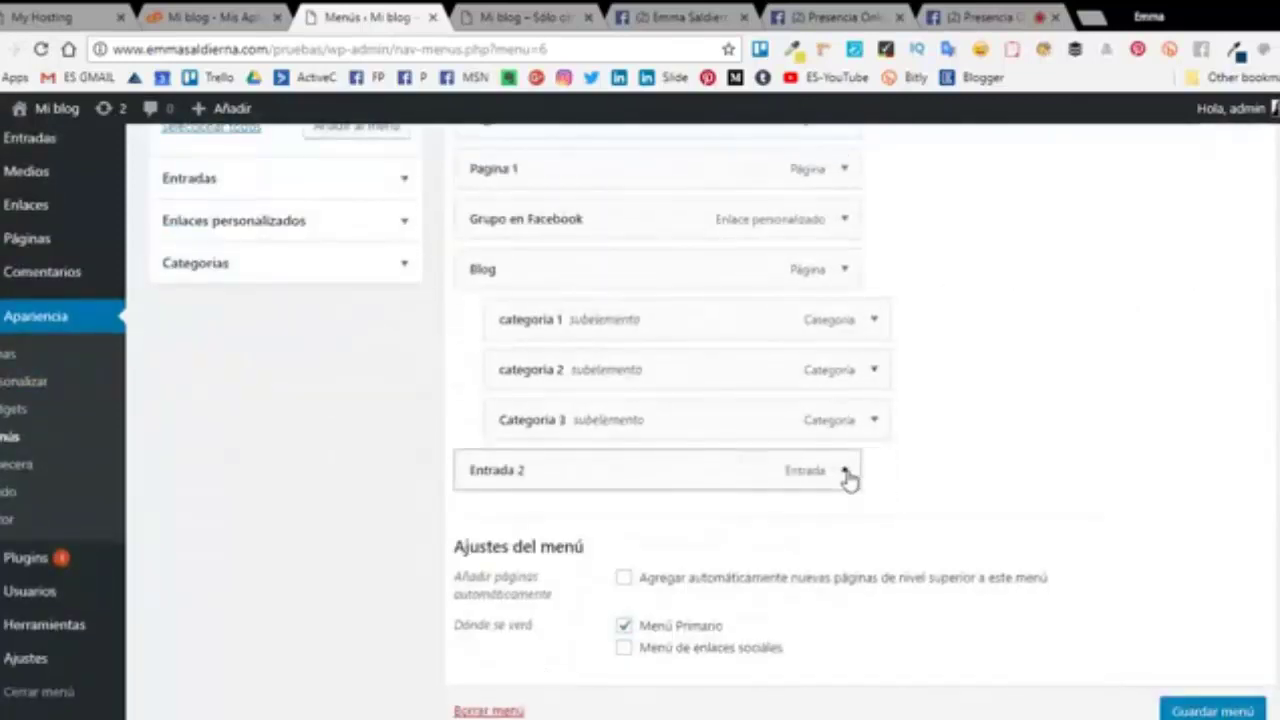
scroll(848, 485, "down", 3)
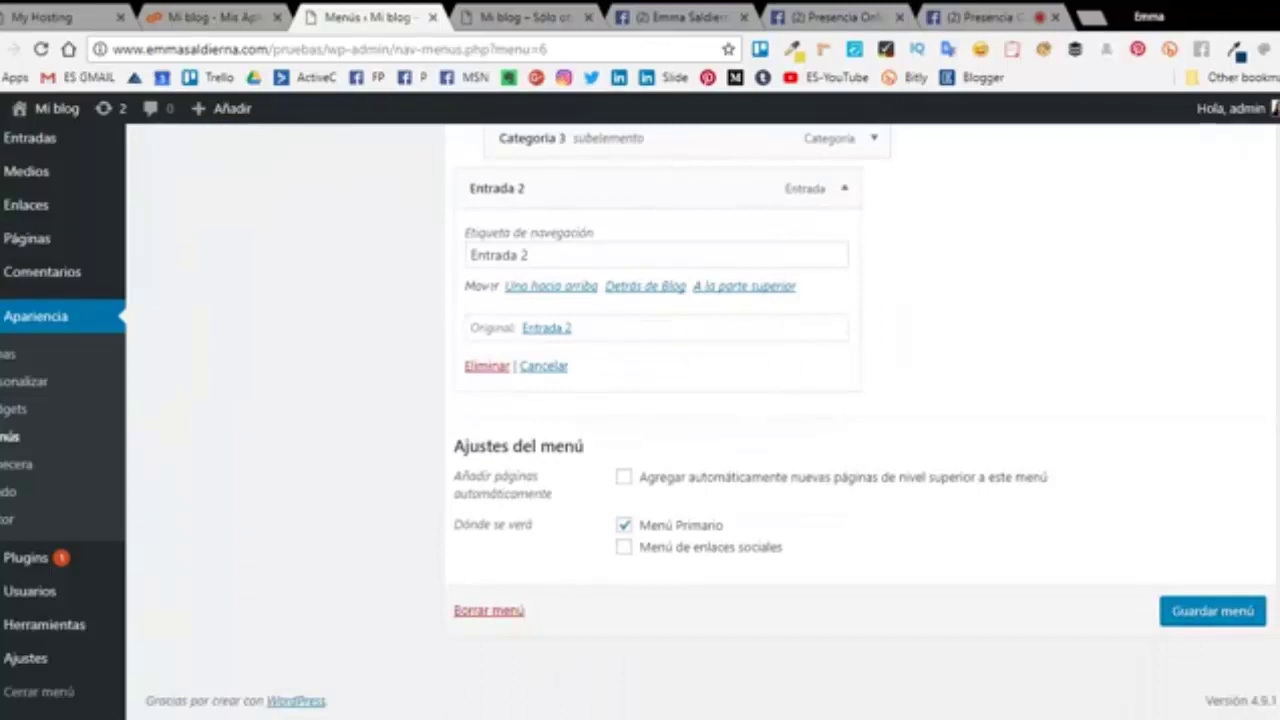
left_click(486, 367)
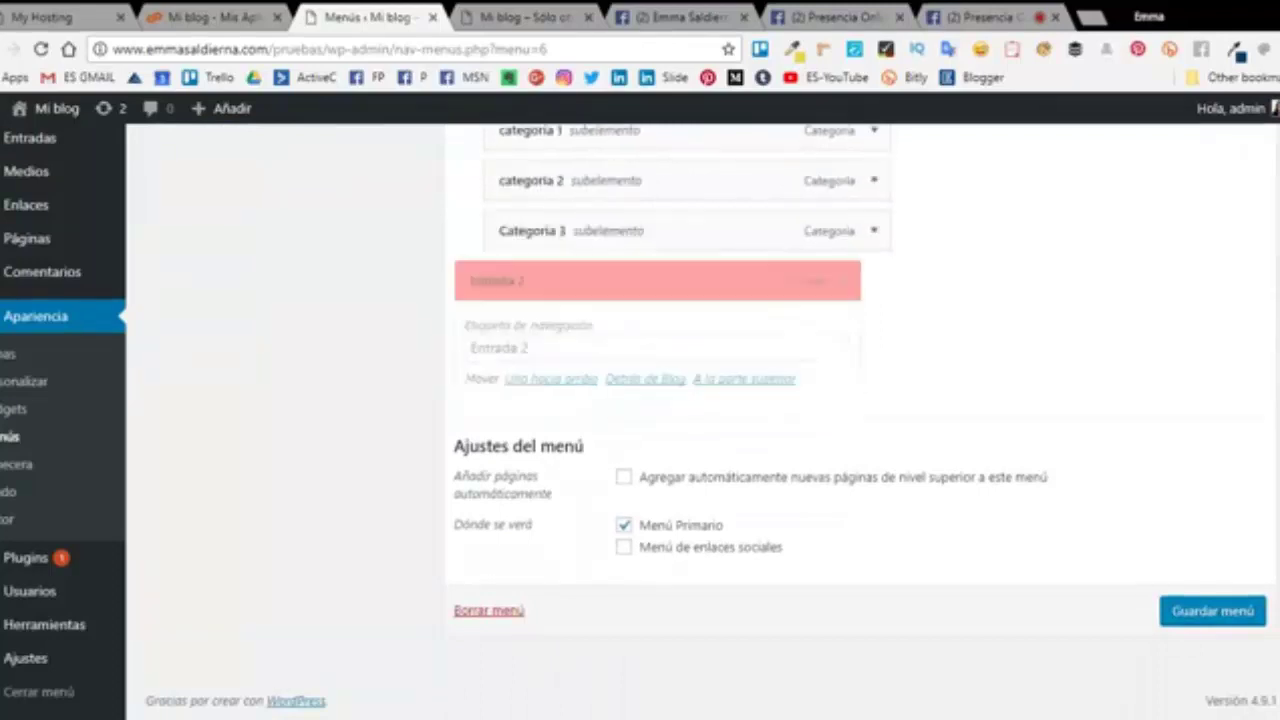
left_click(1248, 622)
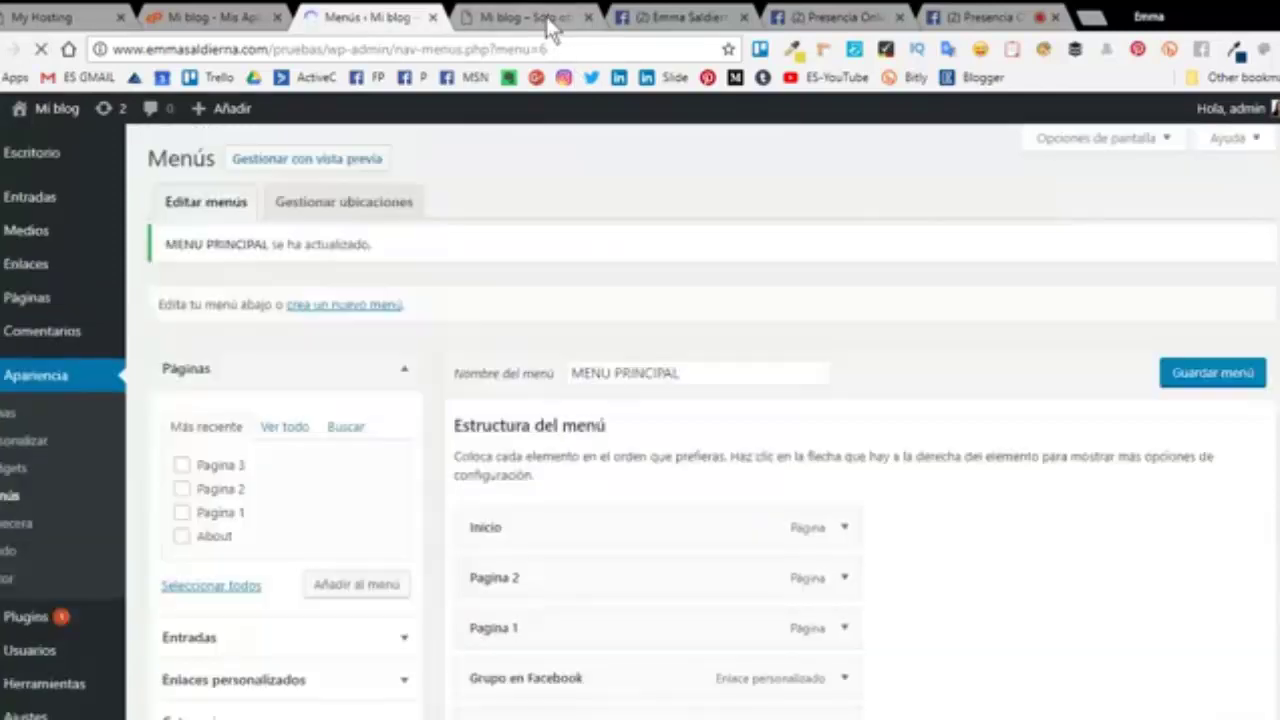
Check the updated navigation menu and the Blog category subitems on the site, and return to the menu editor.
left_click(549, 22)
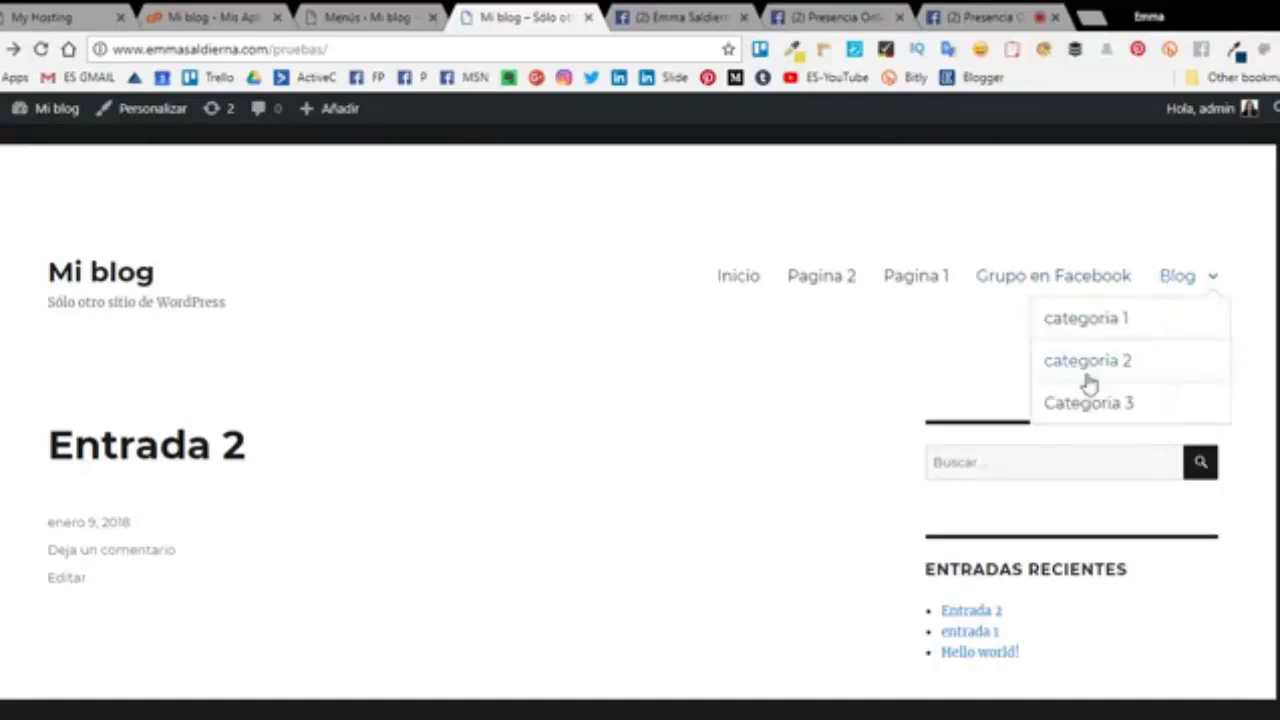
left_click(357, 18)
left_click(549, 20)
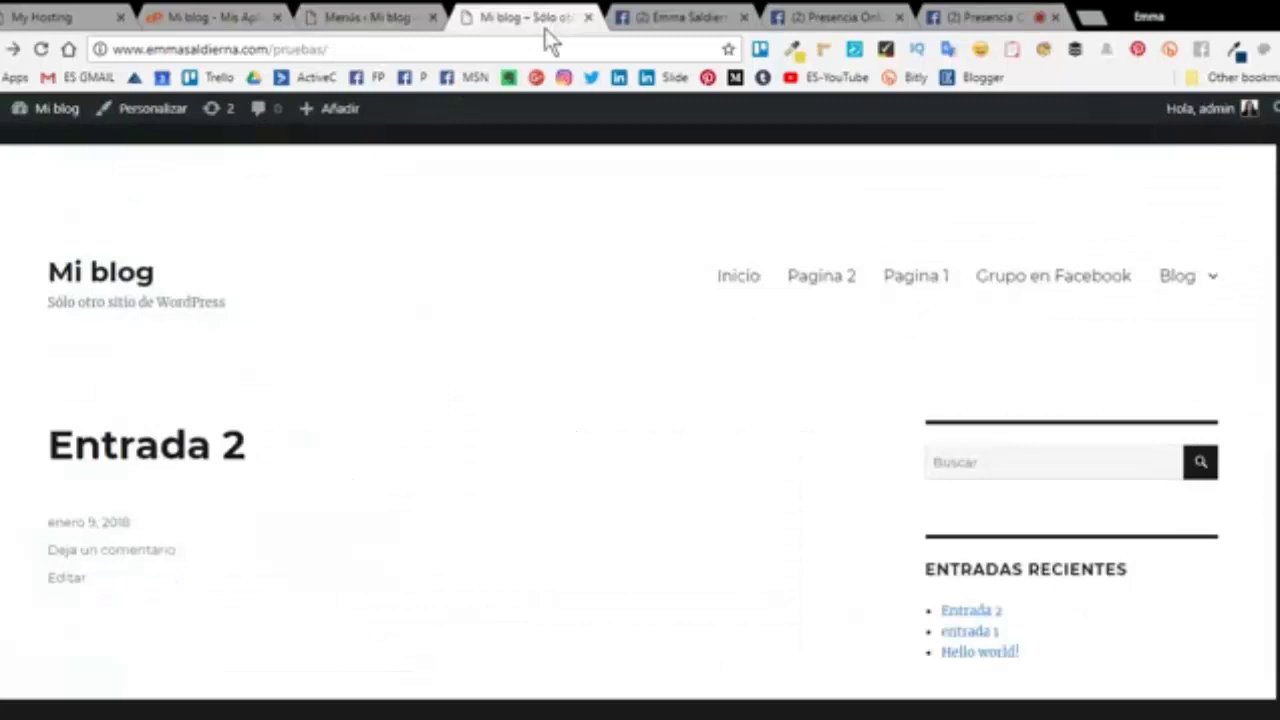
left_click(357, 20)
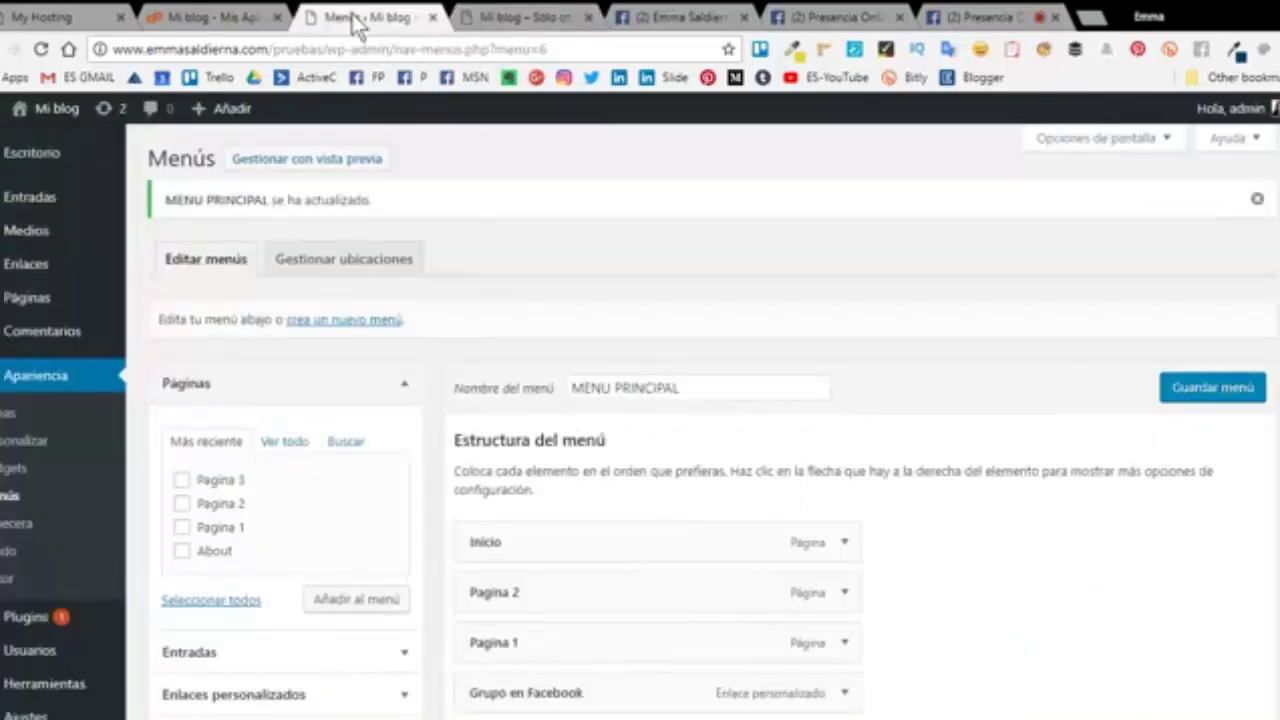